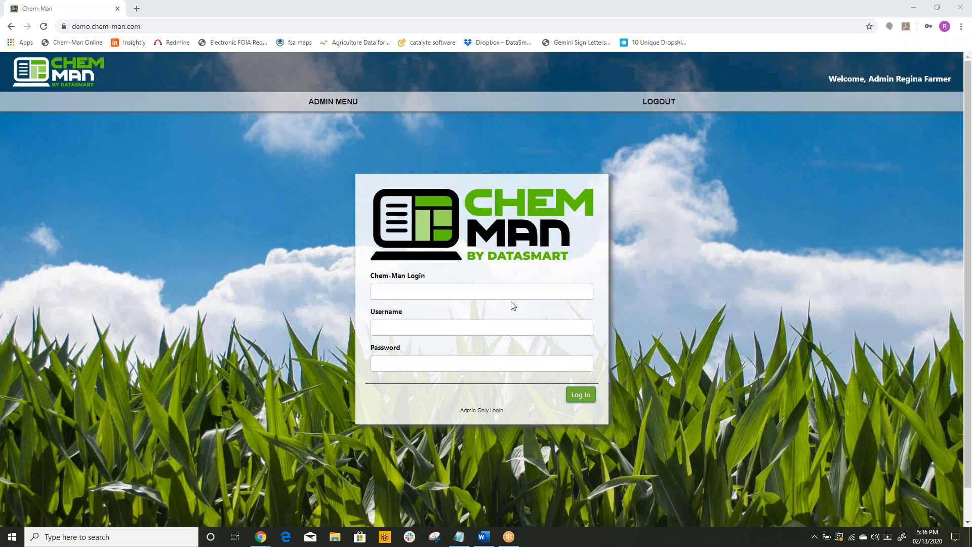
Step: Log in with the Chem-Man login acme1, the account username and the account password
left_click(480, 288)
type("acme")
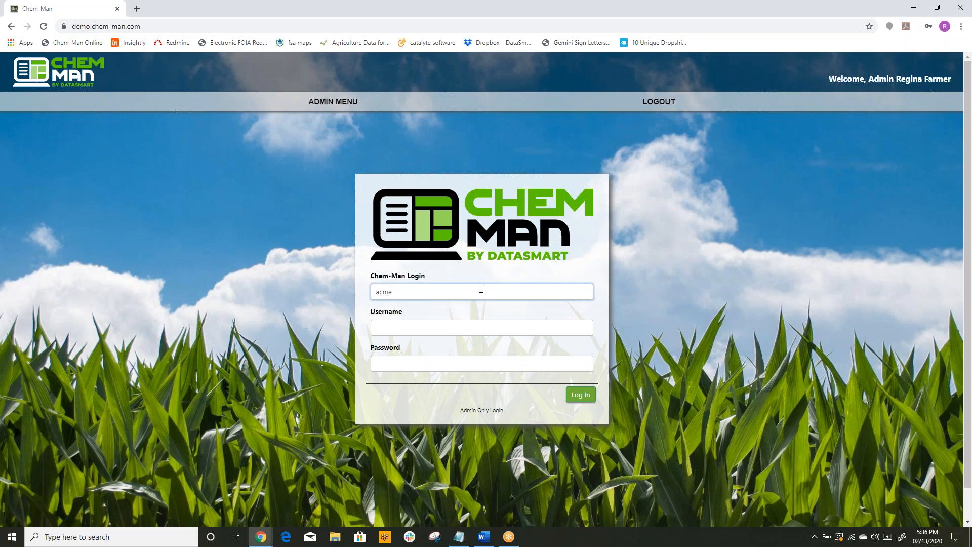
key("Tab")
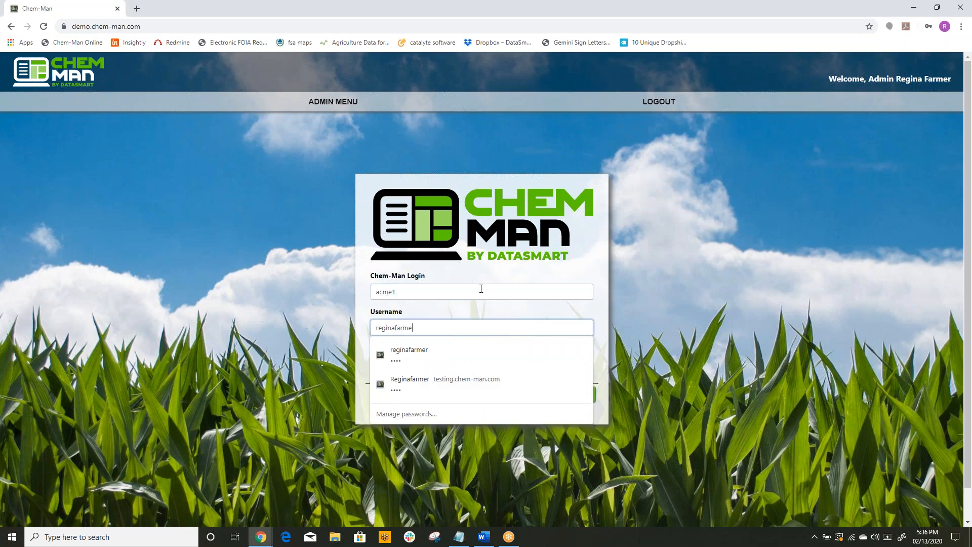
key("Tab")
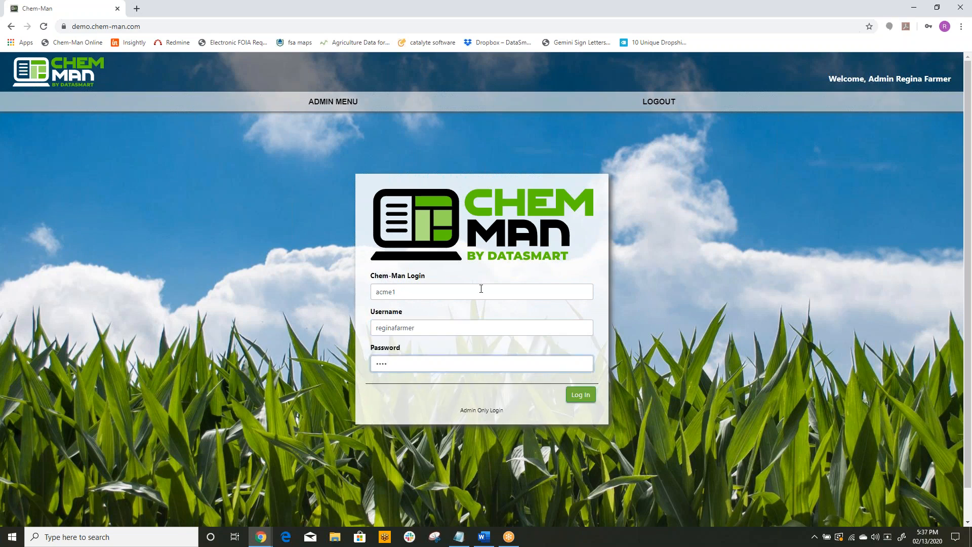
key("Return")
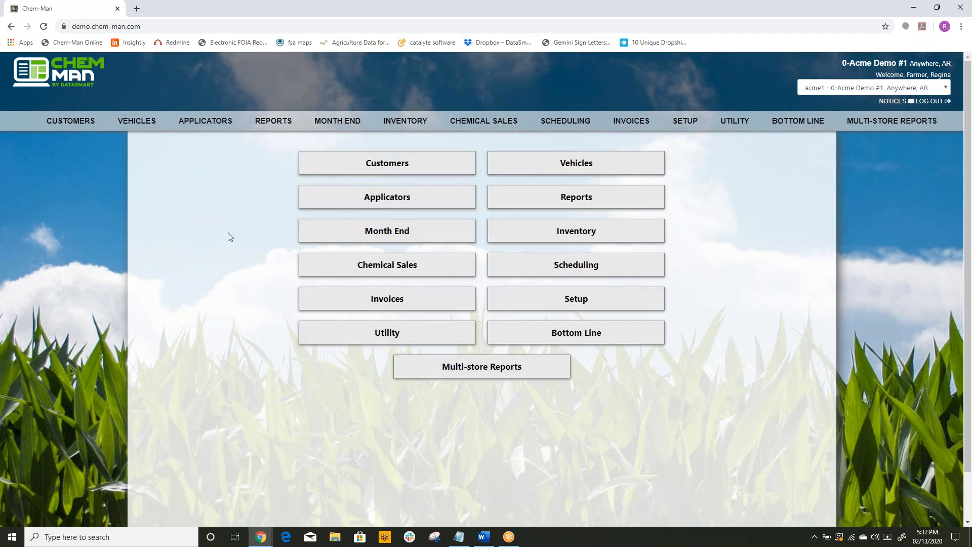
Step: Open the job scheduling management list and save its displayed-column settings
mouse_move(569, 124)
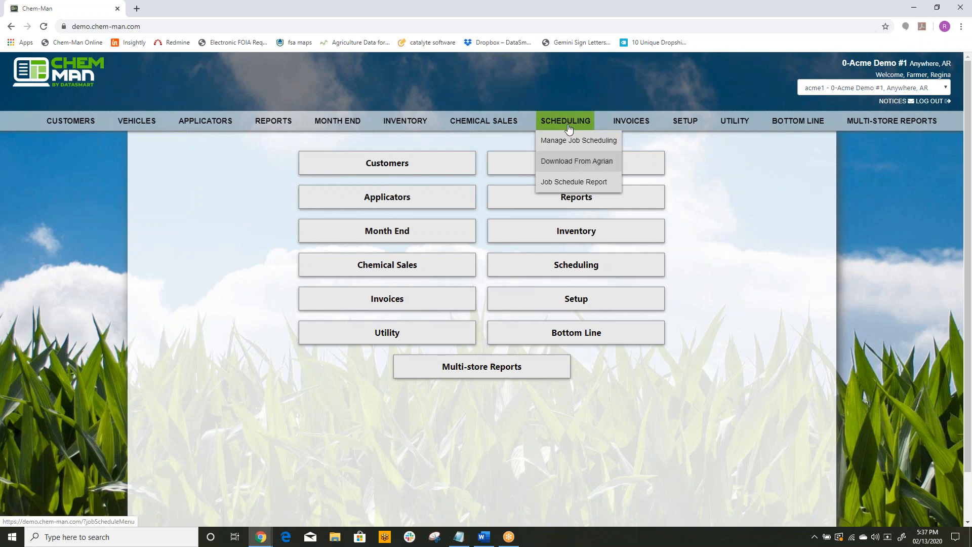
mouse_move(494, 120)
left_click(561, 143)
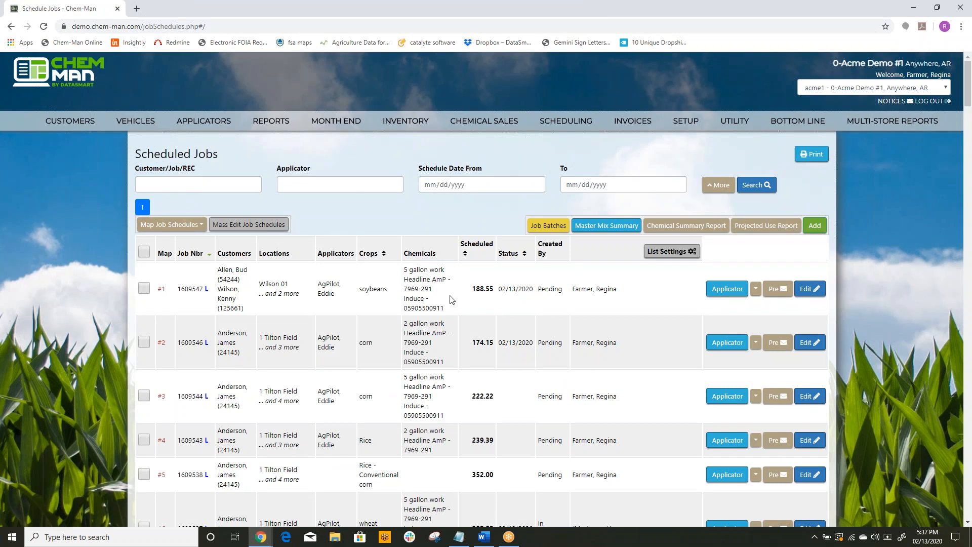
left_click(674, 251)
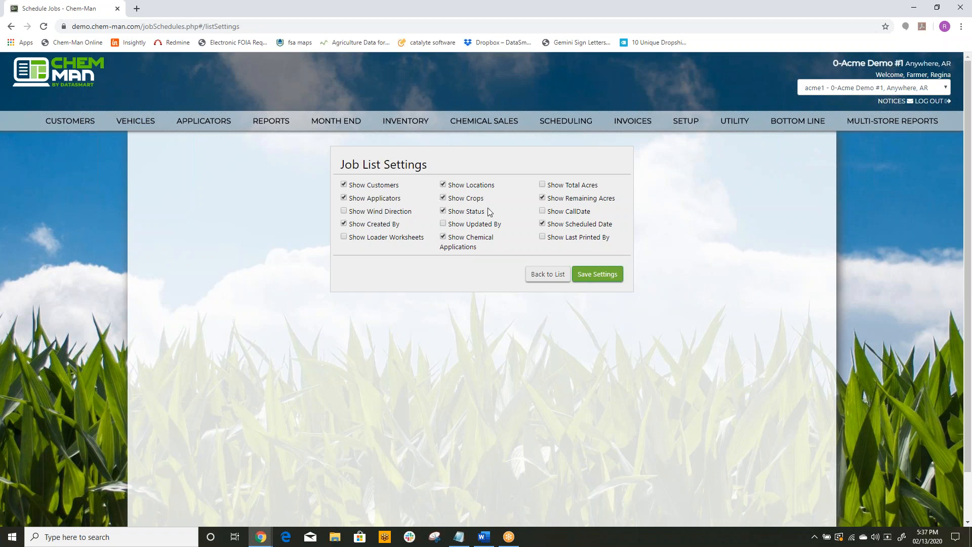
left_click(582, 275)
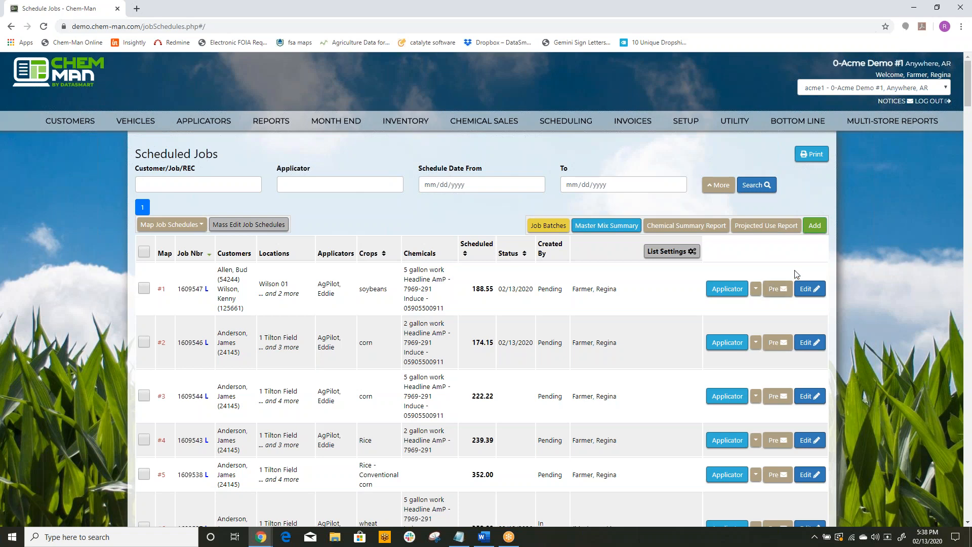
Step: Add a new job schedule and search for the active locations of the customer who owns the Tilton and Easley fields
left_click(815, 228)
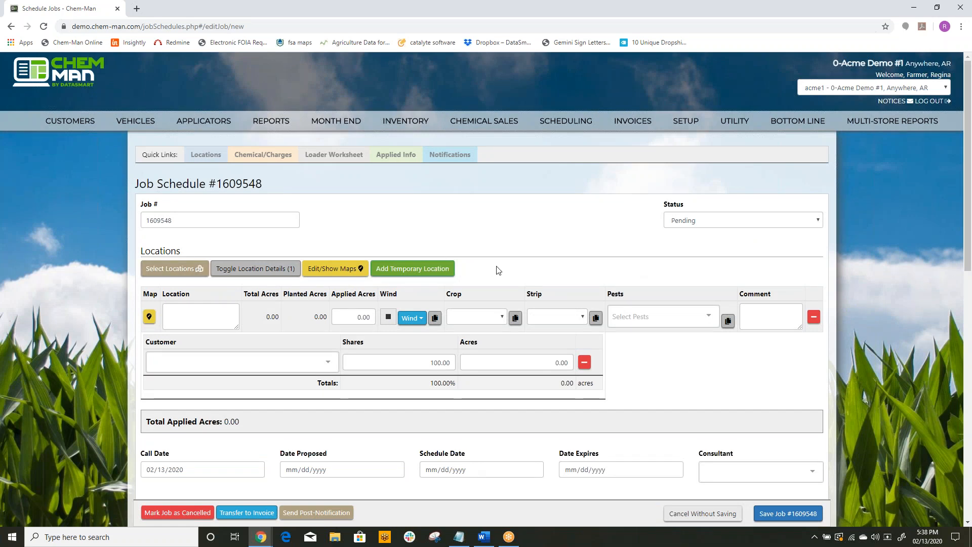
left_click(197, 270)
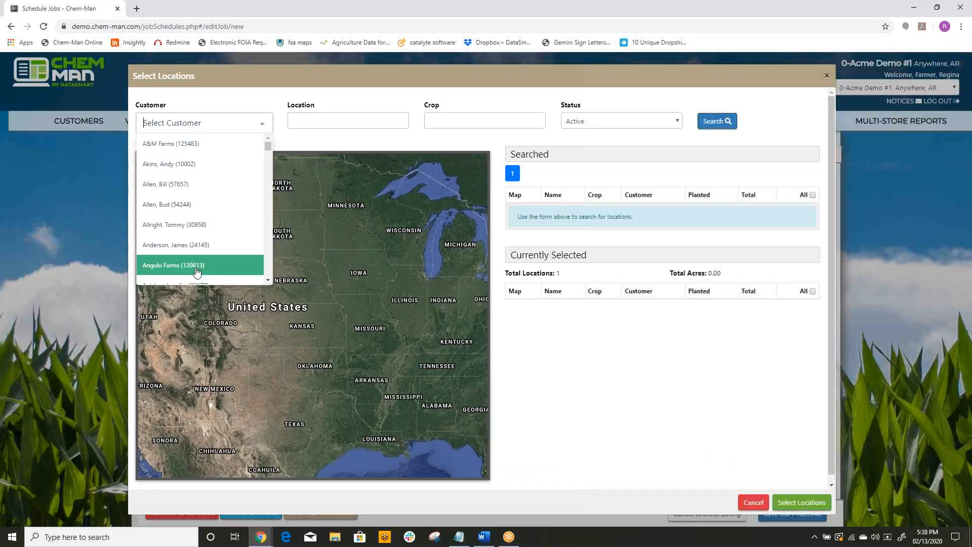
left_click(197, 245)
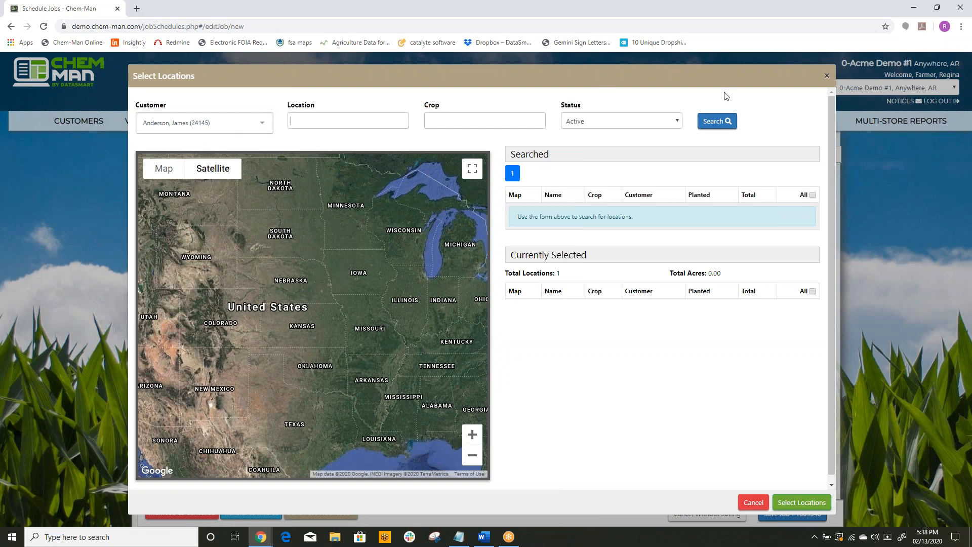
left_click(714, 121)
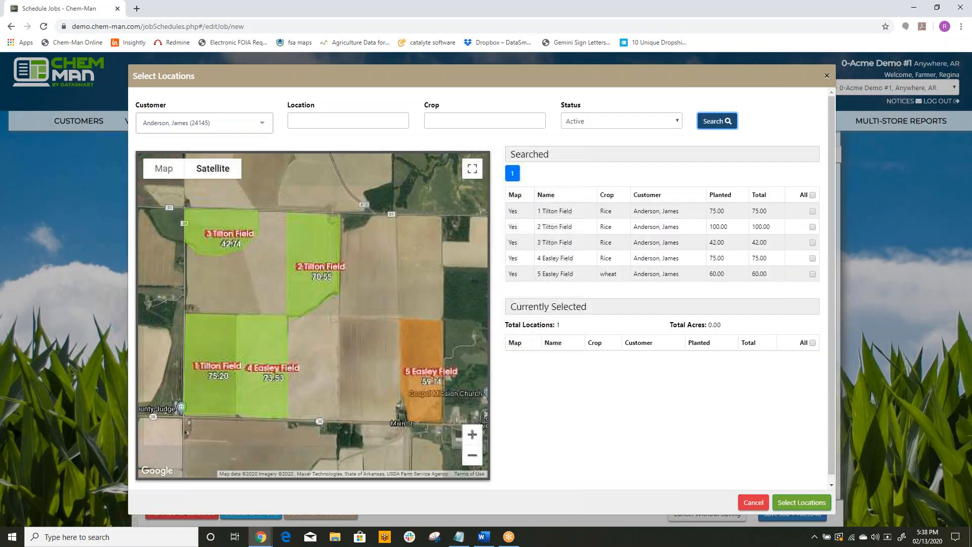
Step: Add 1 Tilton Field, 2 Tilton Field, 3 Tilton Field and 4 Easley Field to the job from the location map
left_click(319, 233)
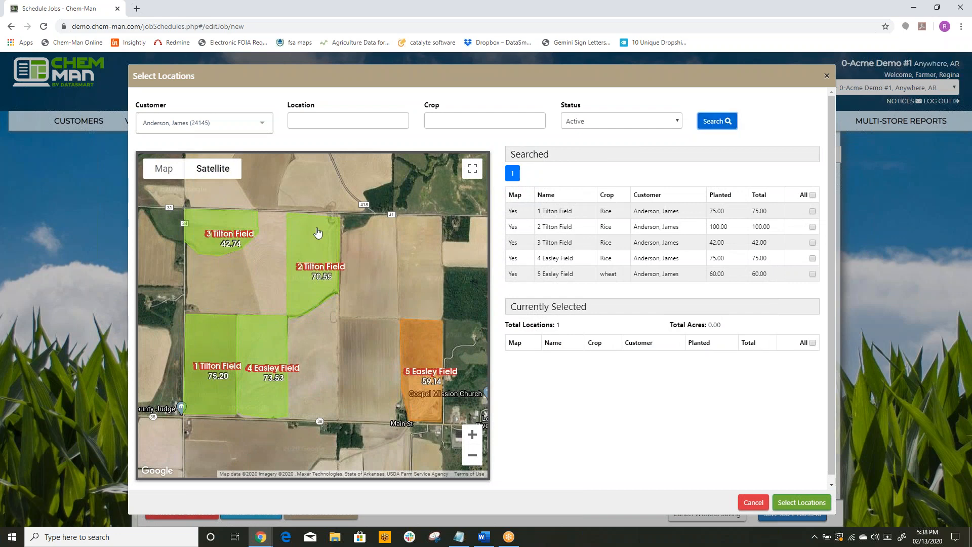
left_click(208, 219)
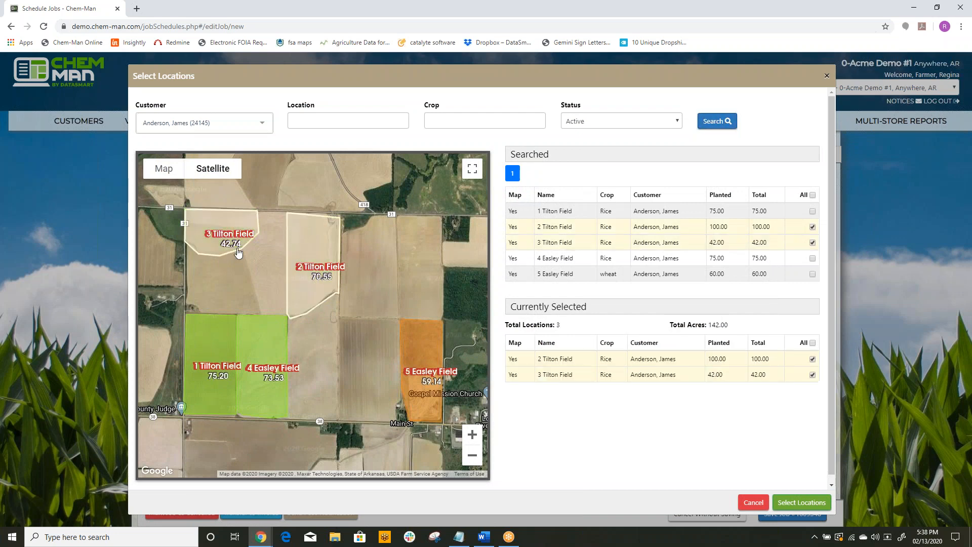
left_click(264, 340)
left_click(215, 335)
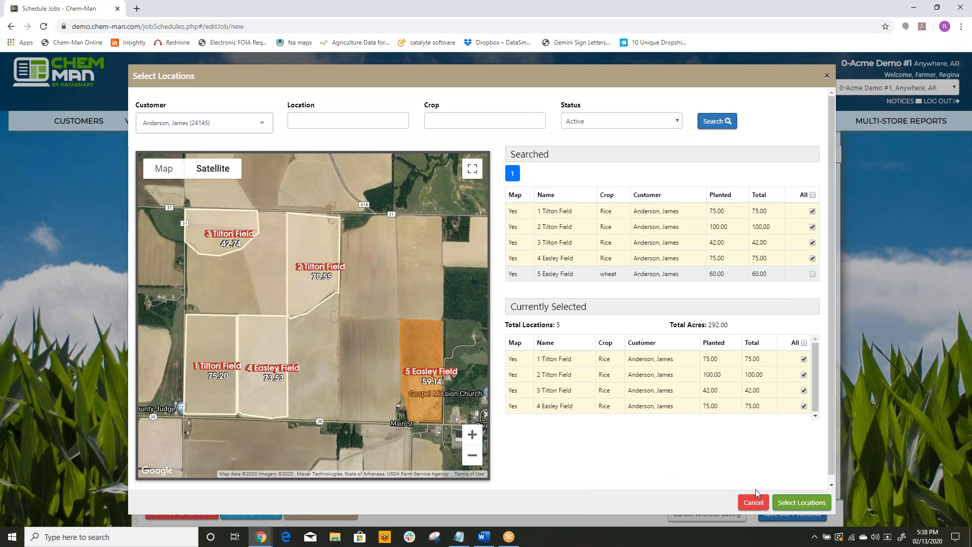
left_click(801, 503)
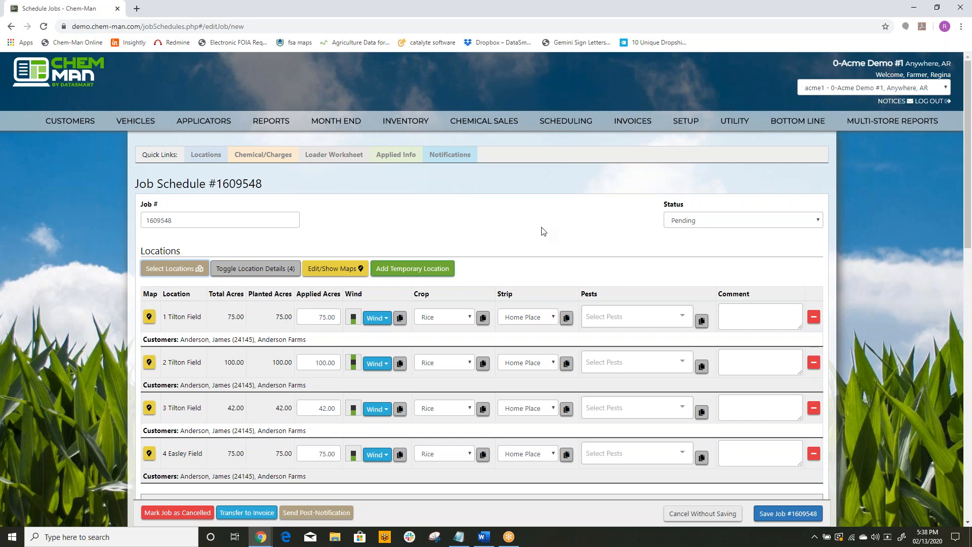
scroll(542, 229, "down", 1)
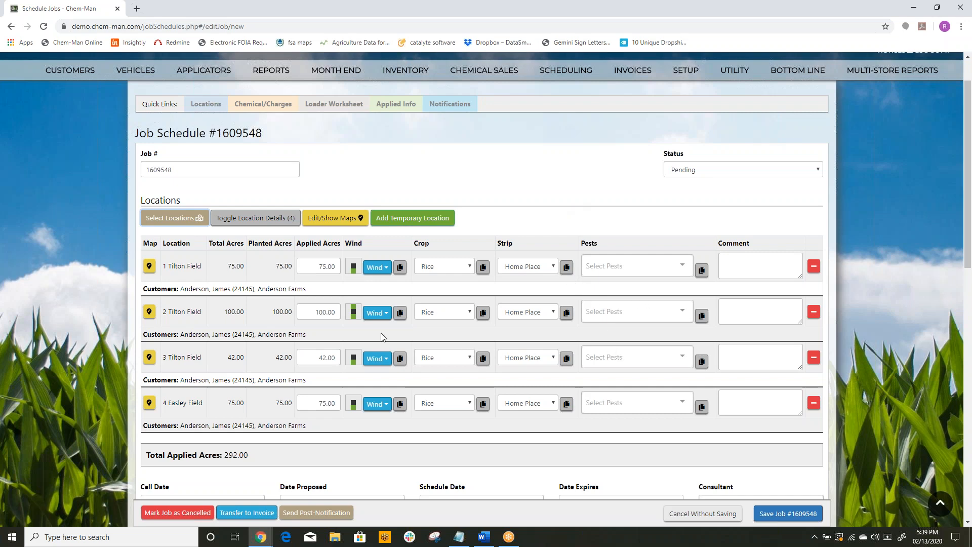
left_click(325, 266)
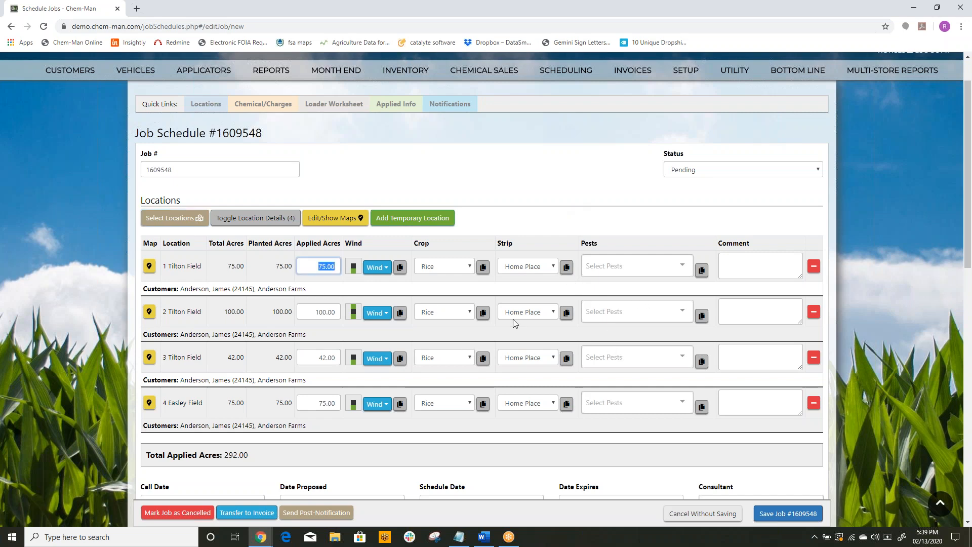
left_click(549, 192)
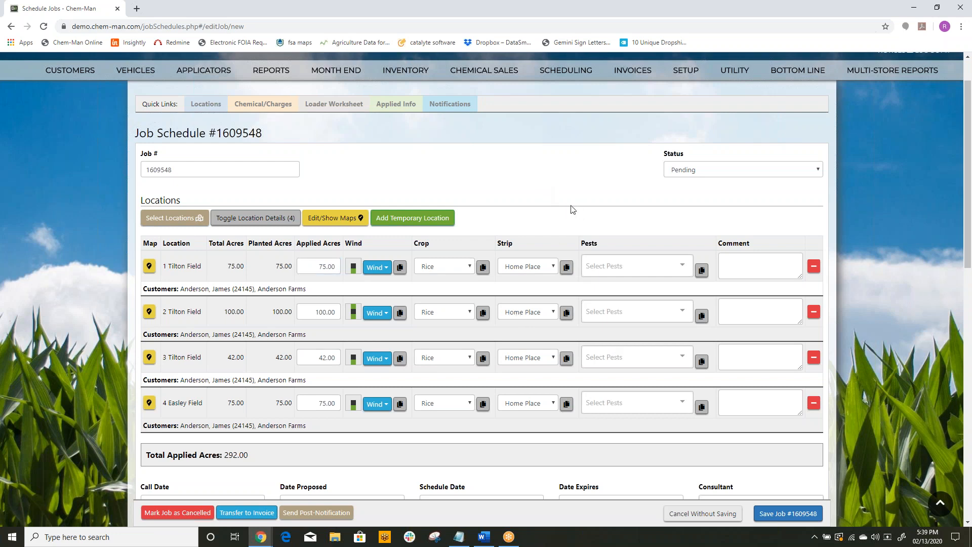
Step: Reshape the 4 Easley Field boundary on the map to its southern part, about 26 acres, and save the map changes
left_click(345, 221)
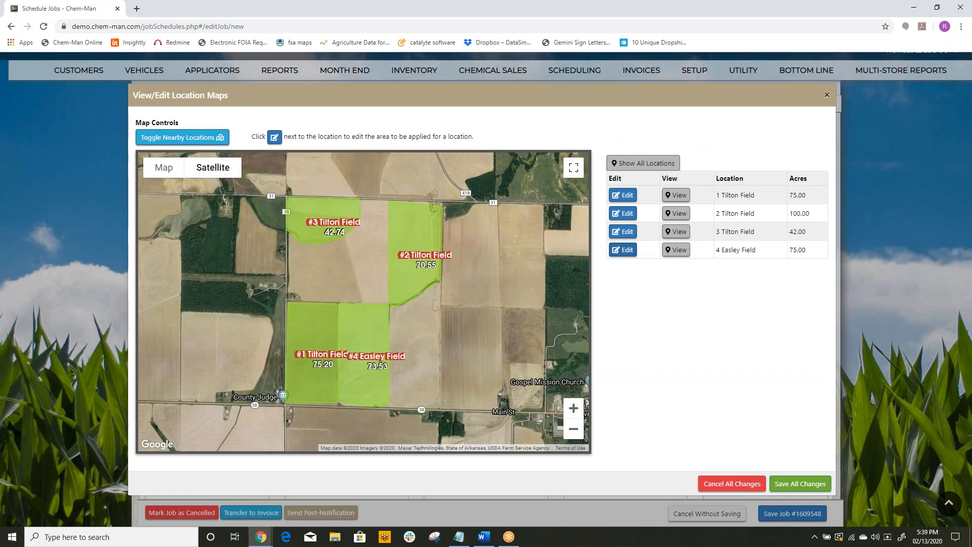
left_click(365, 329)
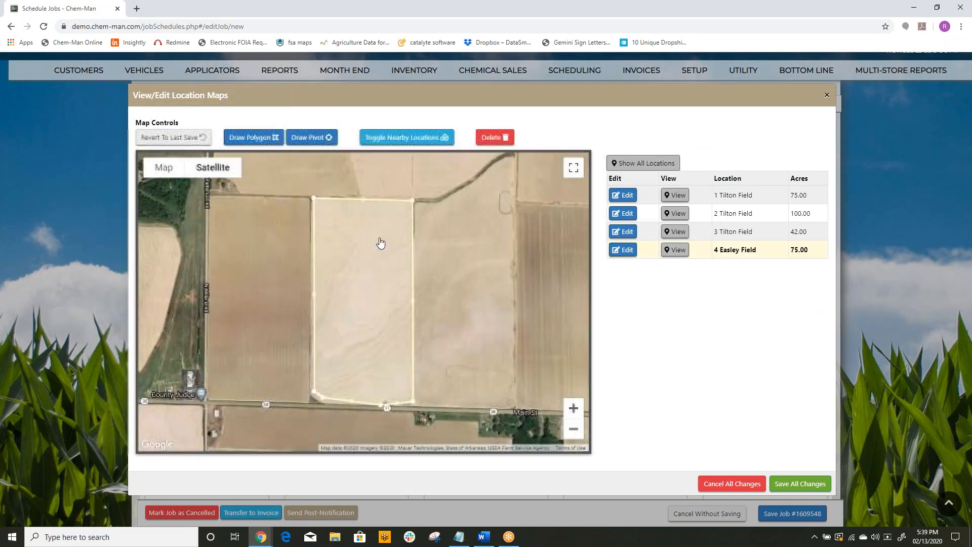
left_click_drag(314, 200, 315, 328)
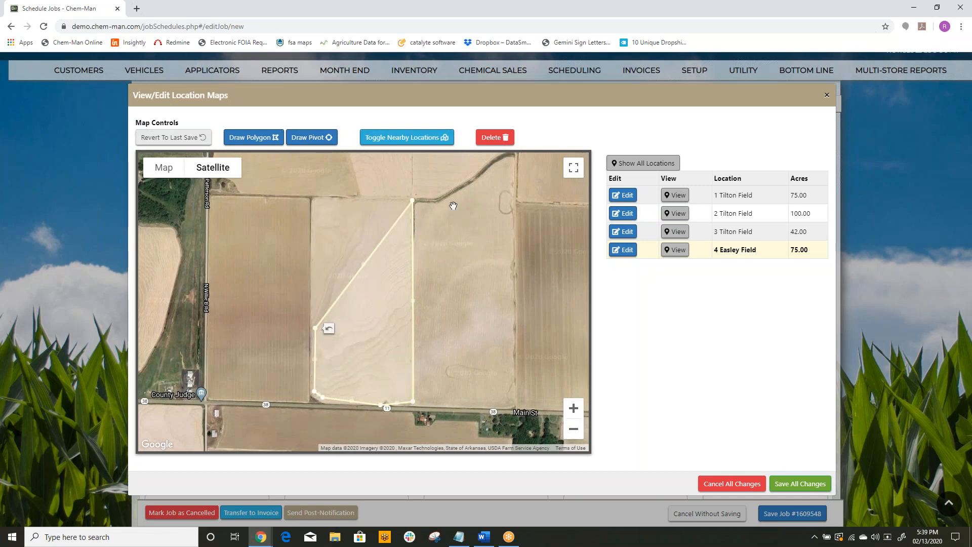
left_click_drag(412, 300, 414, 331)
left_click_drag(414, 330, 413, 329)
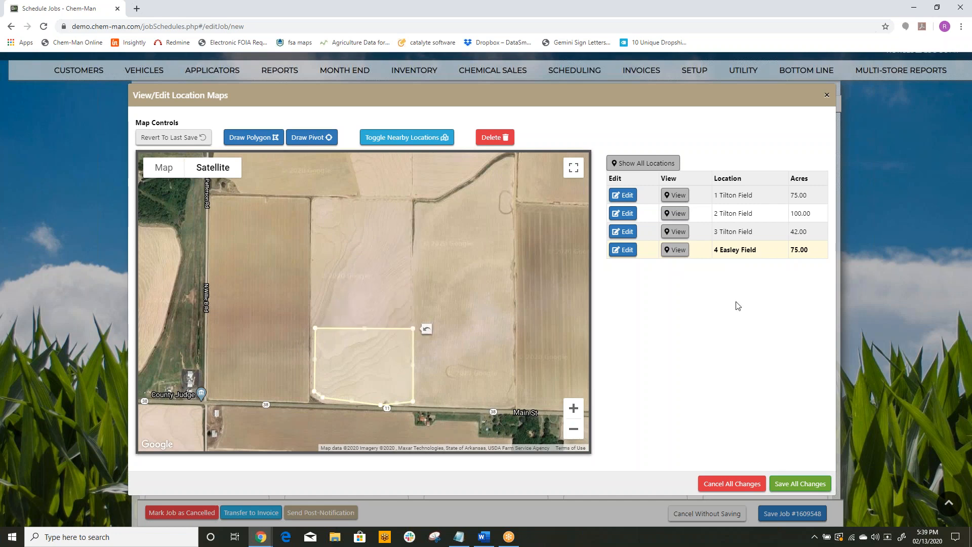
left_click(678, 251)
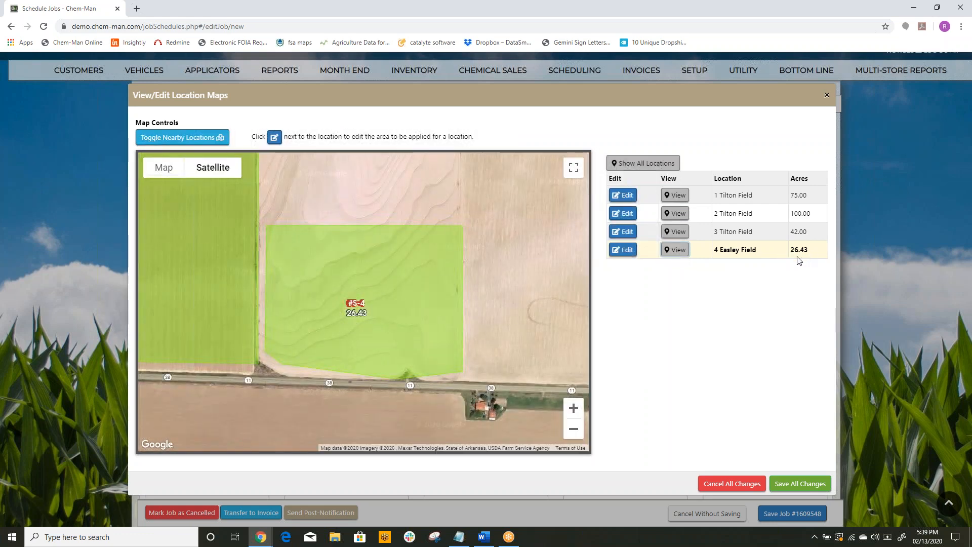
left_click(794, 483)
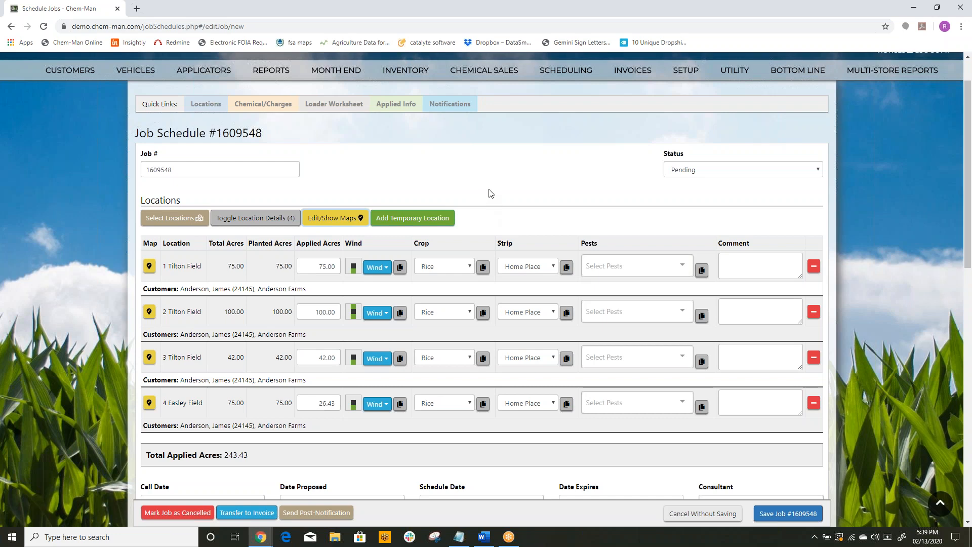
Step: Open the map of 1 Tilton Field for editing and delete its existing boundary
left_click(149, 267)
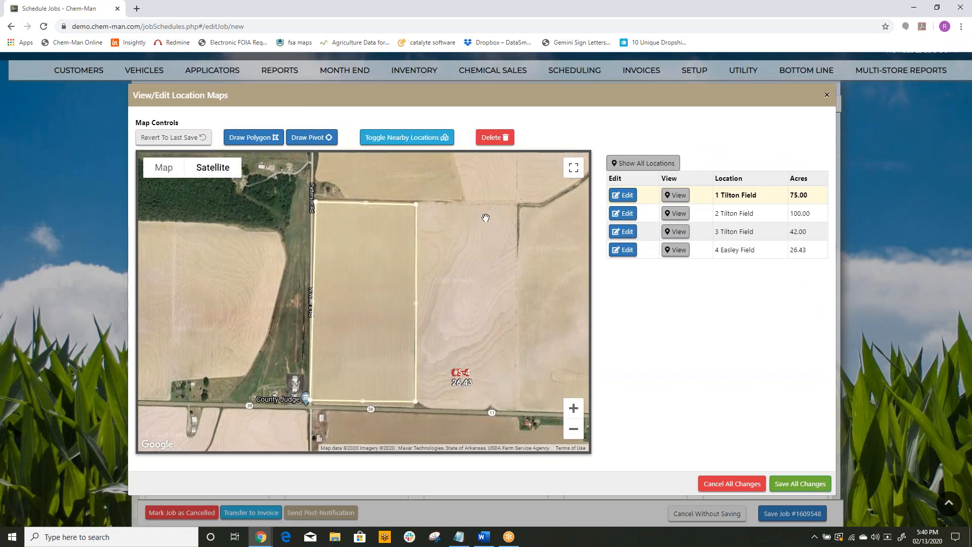
left_click(506, 140)
left_click(589, 314)
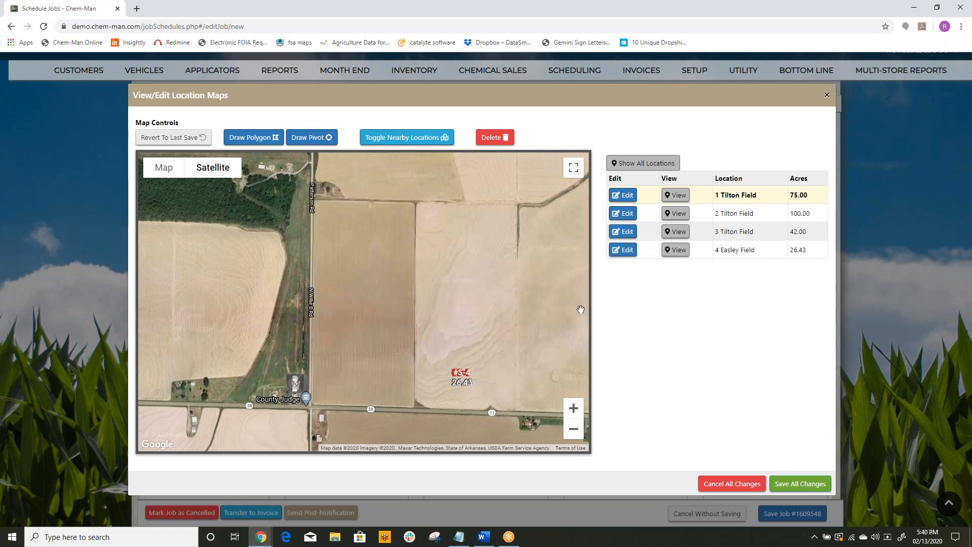
Step: Draw a new polygon over the northern part of 1 Tilton Field, about 21 acres, straighten its corners and save the map changes
left_click(248, 137)
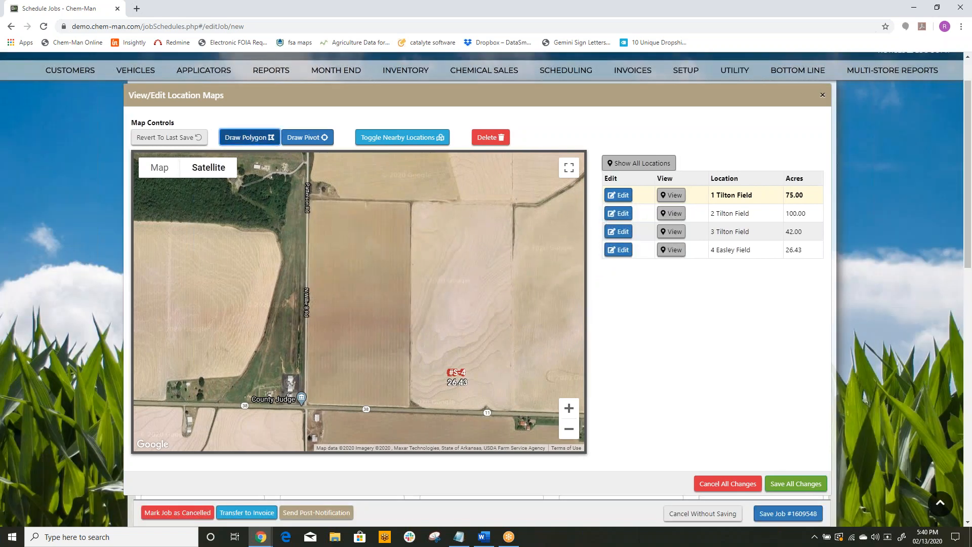
left_click(310, 200)
left_click(308, 256)
left_click(410, 263)
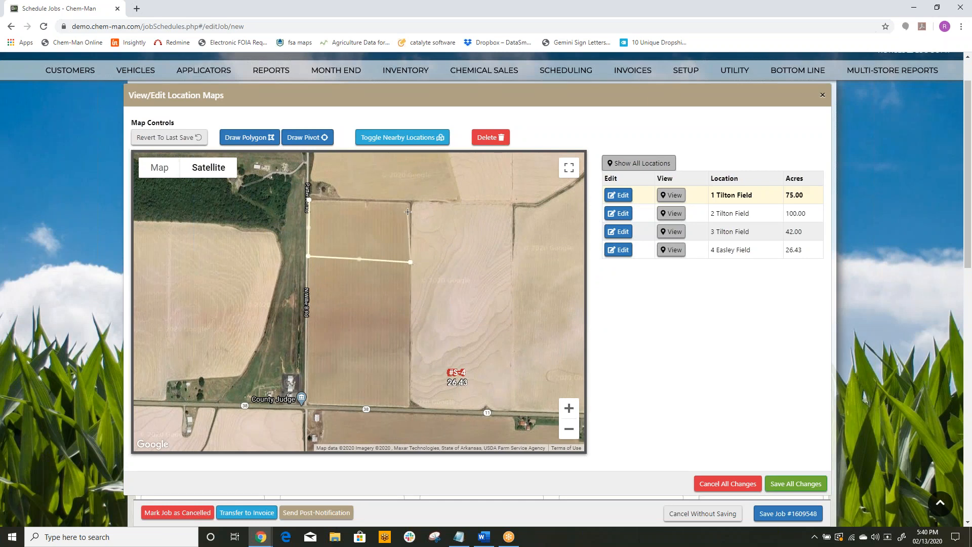
left_click(410, 204)
left_click(309, 200)
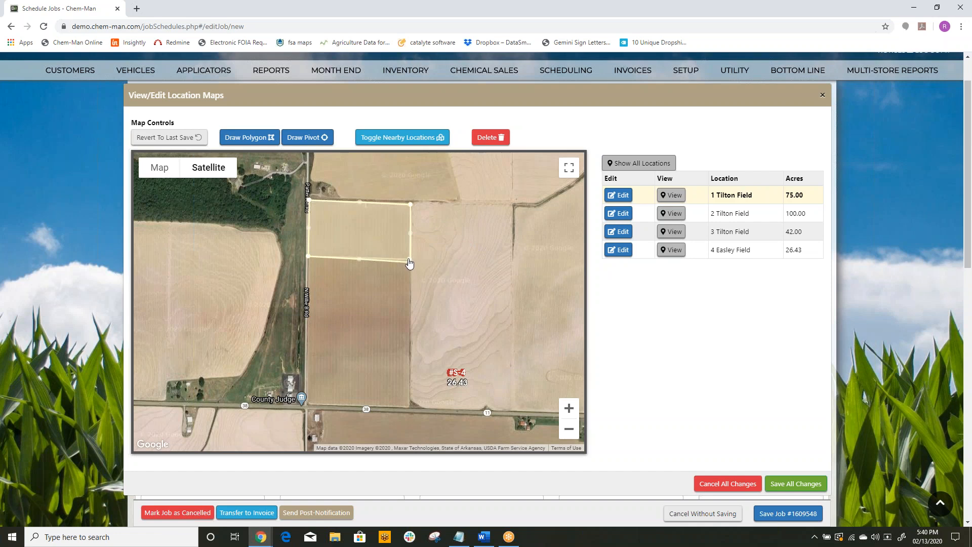
left_click_drag(409, 262, 409, 258)
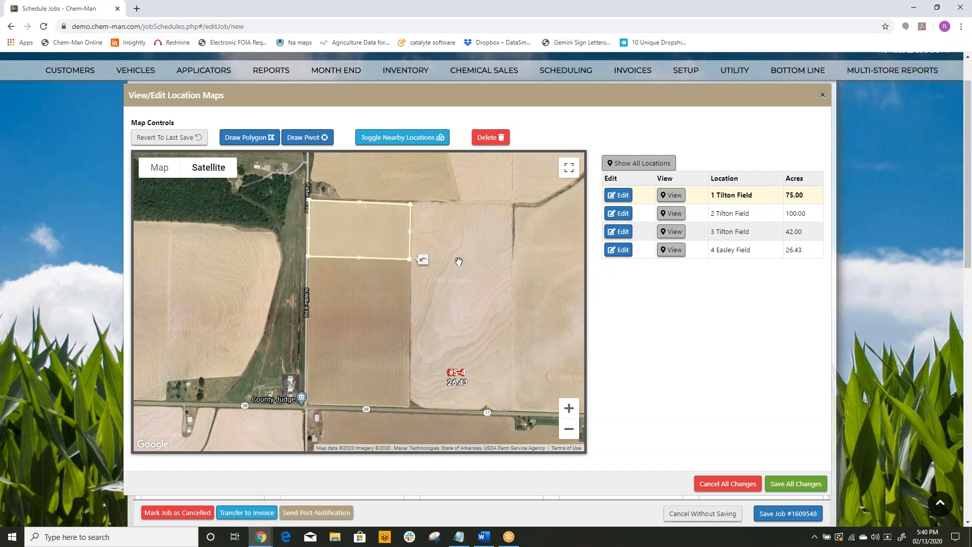
left_click_drag(411, 205, 412, 206)
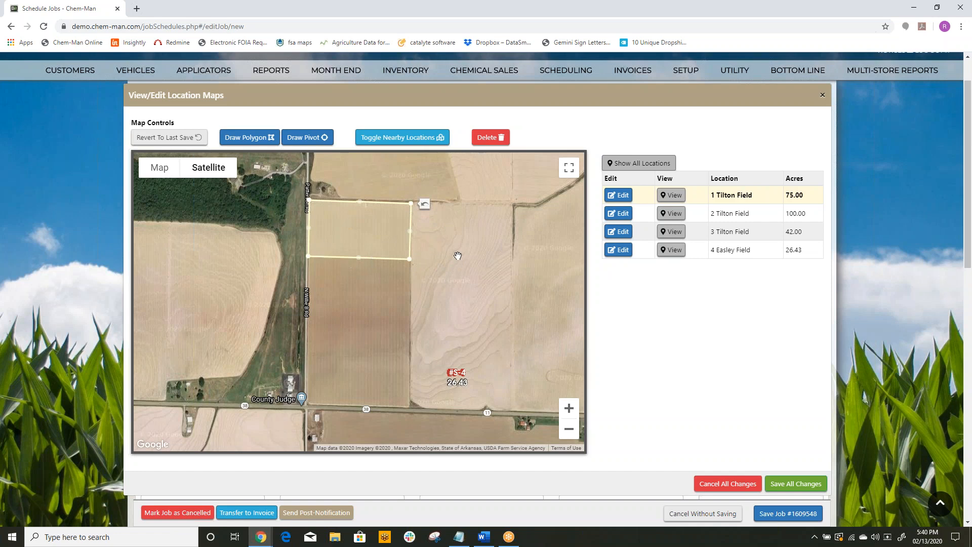
left_click(671, 195)
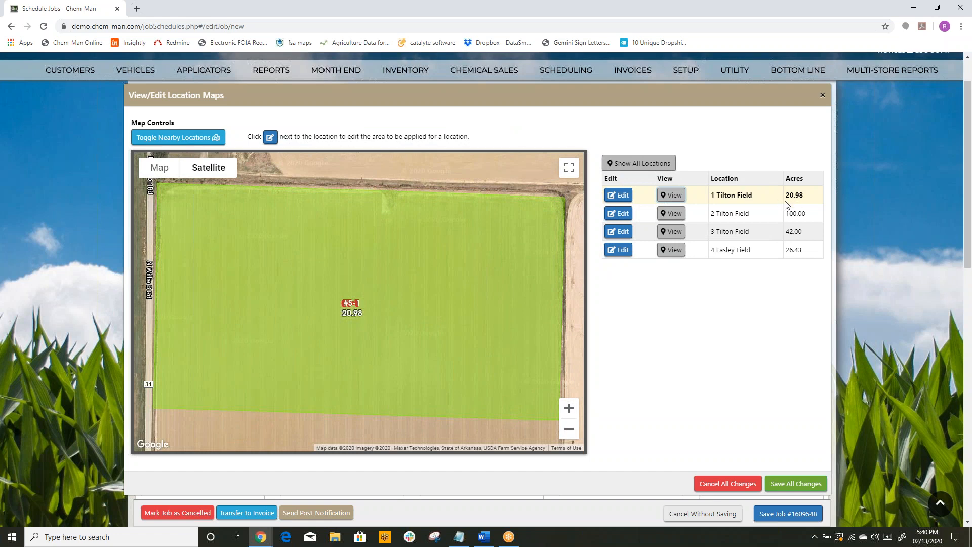
left_click(806, 482)
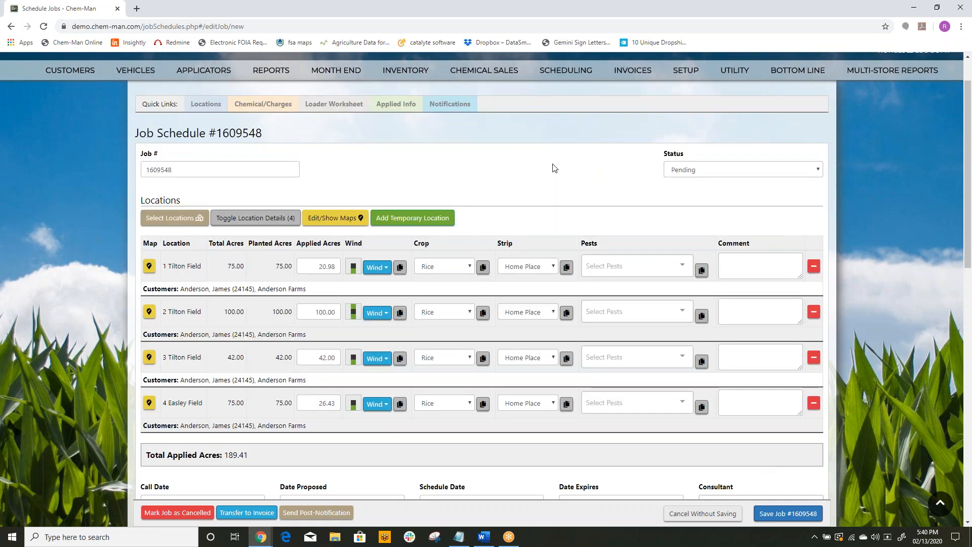
Step: Assign the pests Anything and army worms to 1 Tilton Field
left_click(679, 266)
left_click(613, 287)
left_click(615, 317)
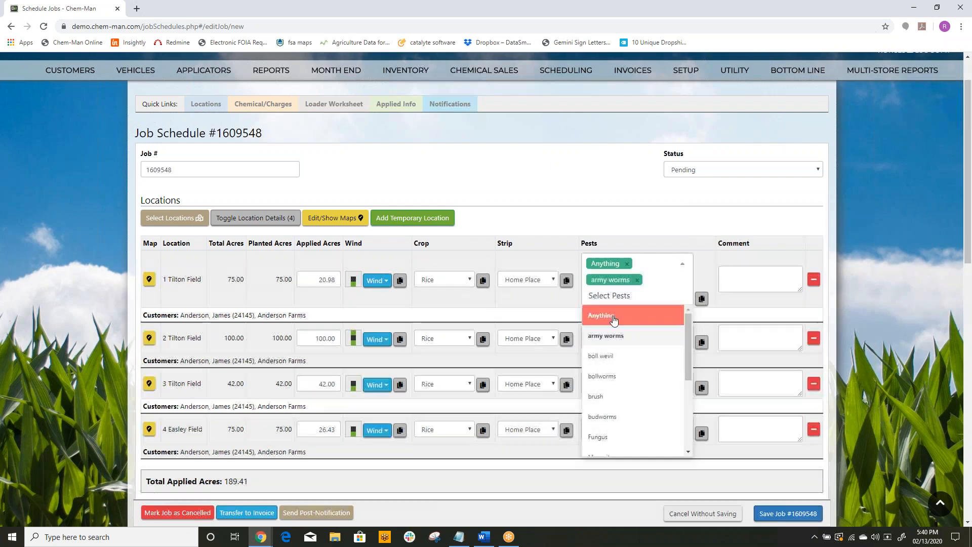
Step: Copy the pests of 1 Tilton Field to all other locations and set the schedule date to 02/13/2020
left_click(643, 215)
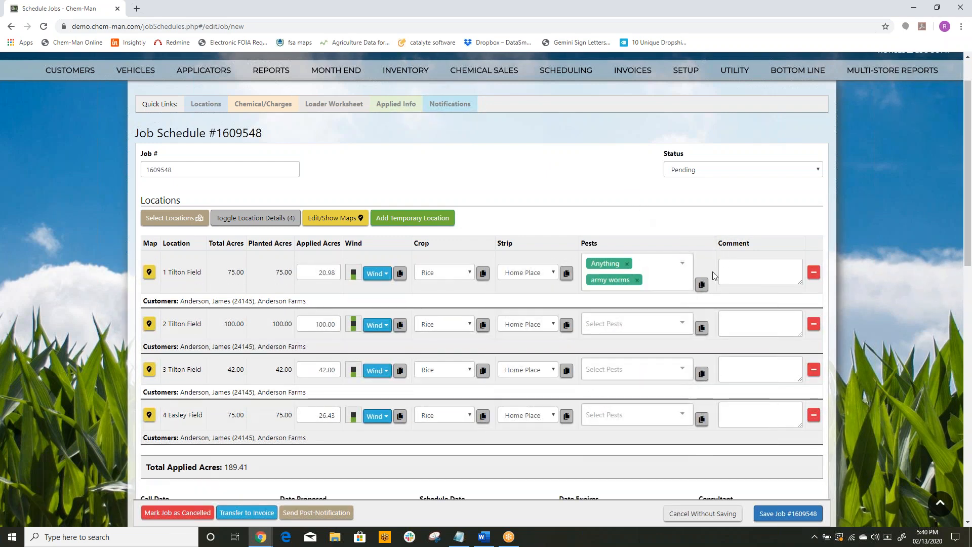
left_click(701, 284)
scroll(582, 178, "down", 1)
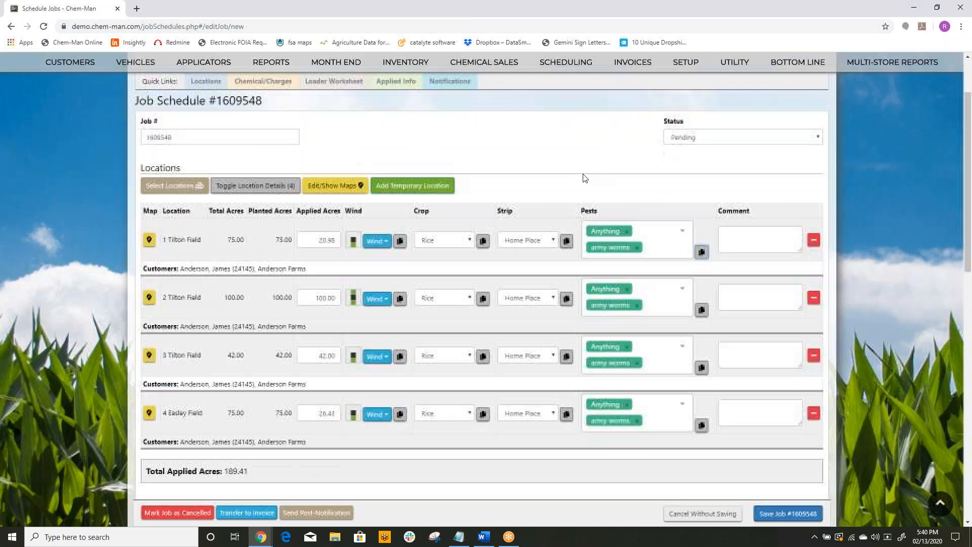
scroll(585, 178, "down", 1)
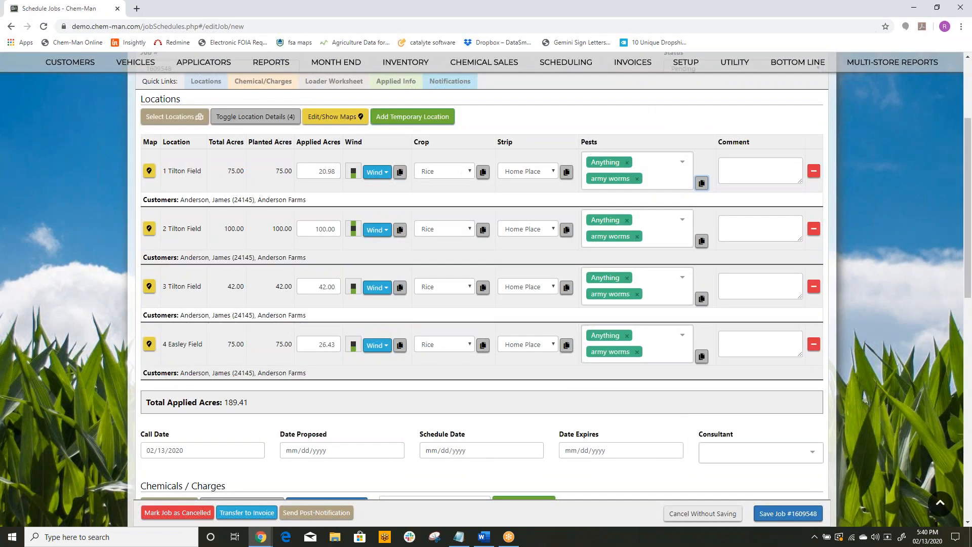
scroll(633, 379, "down", 2)
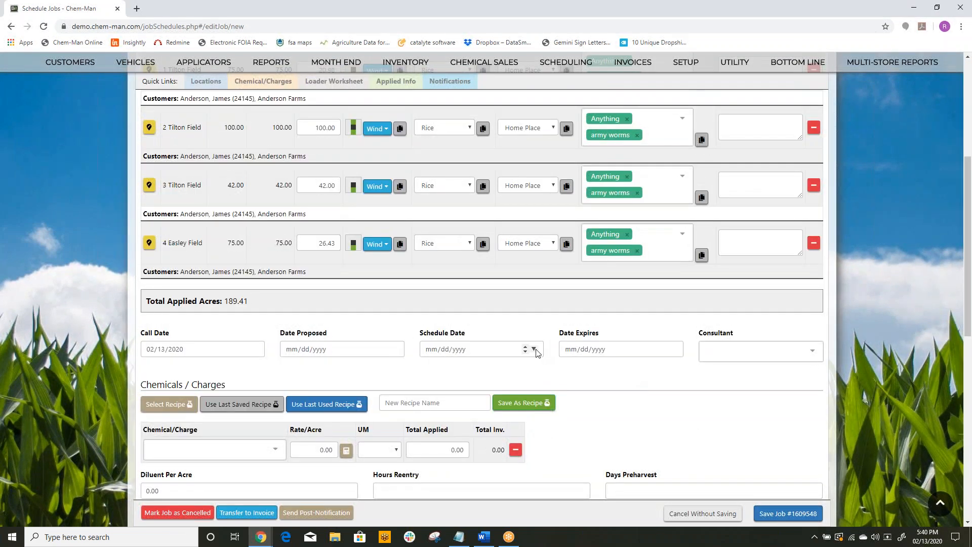
left_click(534, 349)
left_click(503, 436)
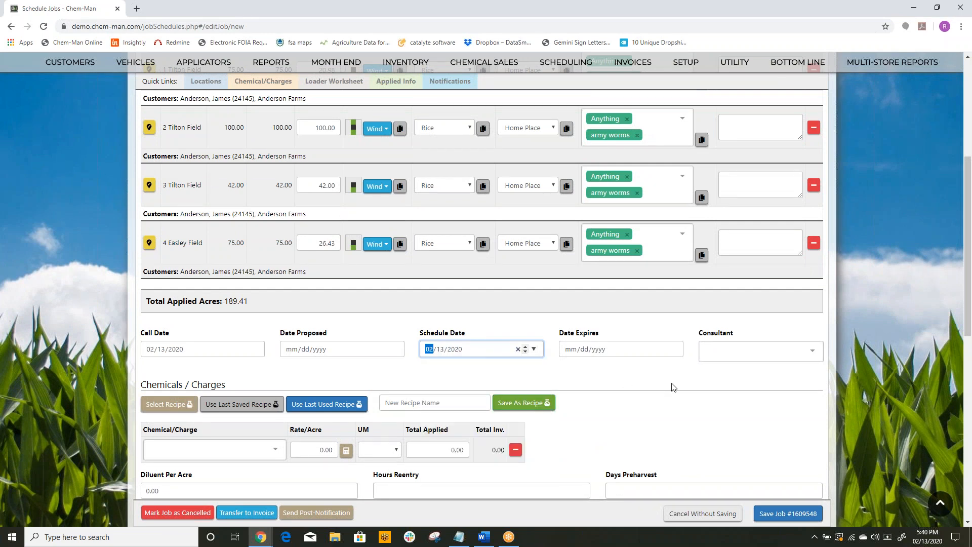
Step: Add the 2 gallon work charge as the first entry of the job's chemicals and charges
scroll(683, 394, "down", 2)
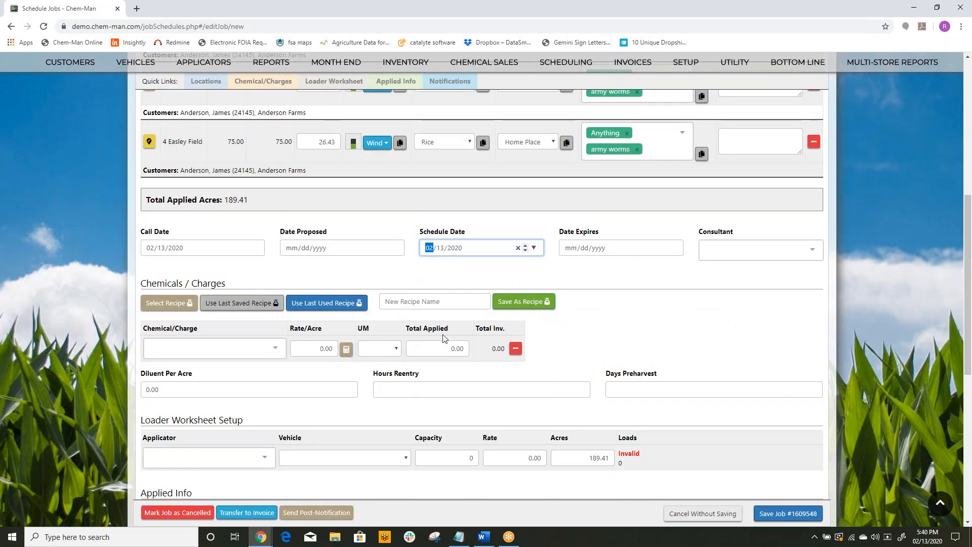
left_click(276, 349)
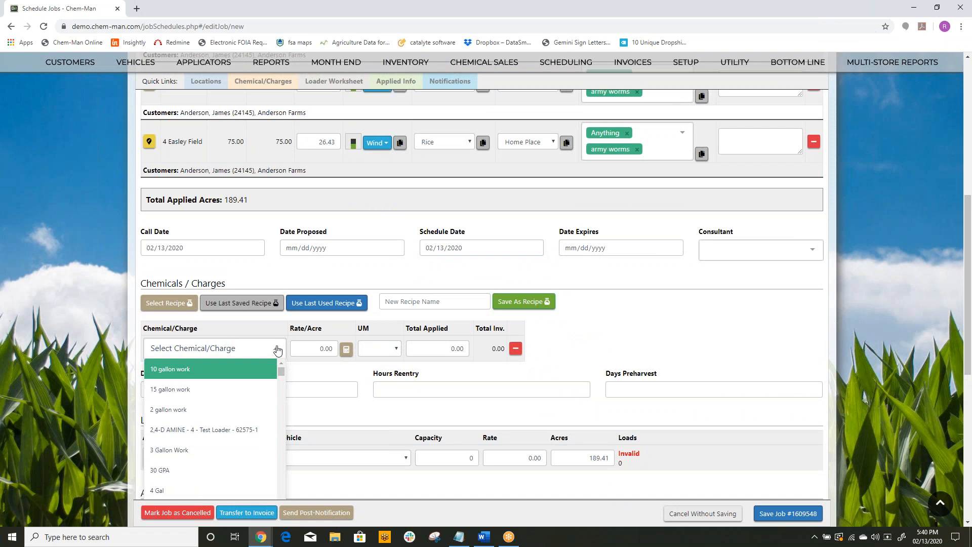
type("2 gl")
key("BackSpace")
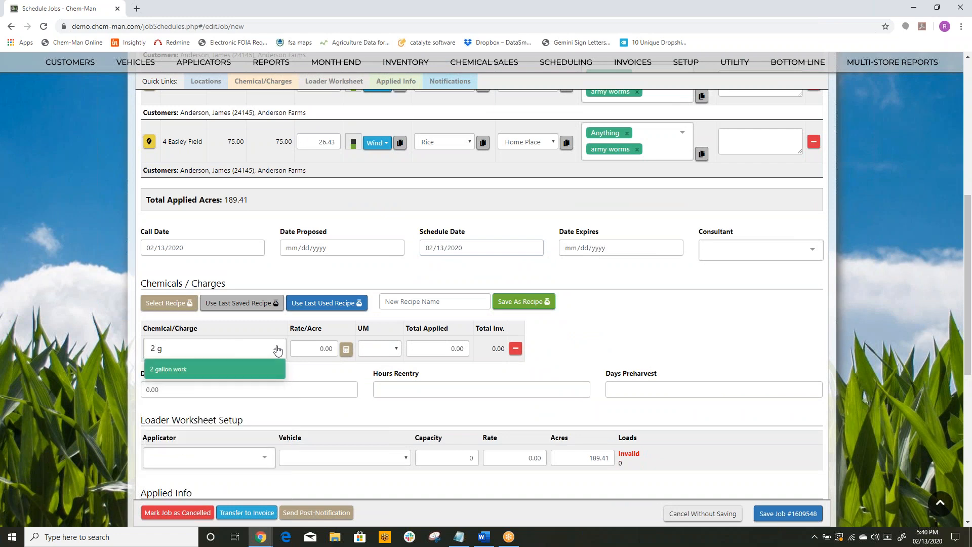
key("Return")
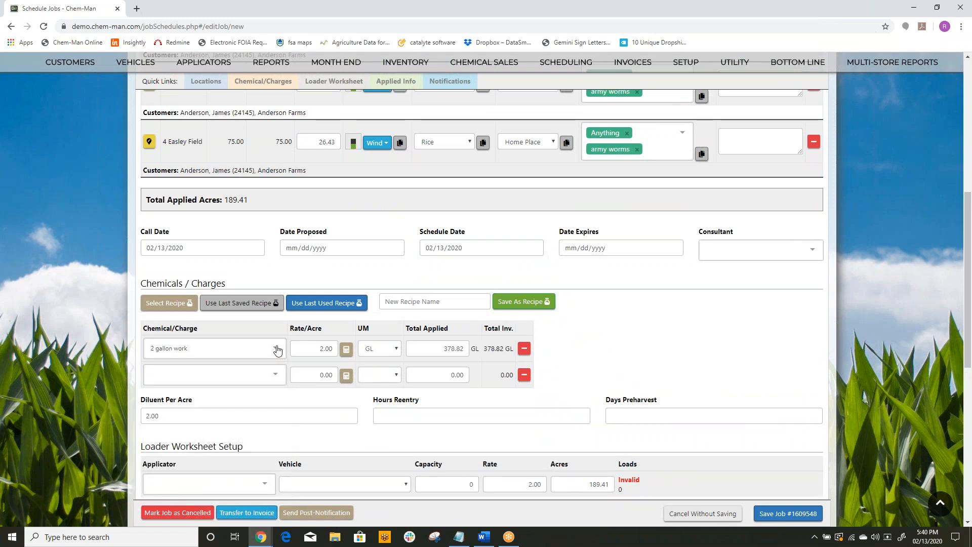
Step: Add the chemical Headline AmP in the next row and set its total applied to 390 FL OZ
key("Tab")
key("Tab")
key("Tab")
type("head")
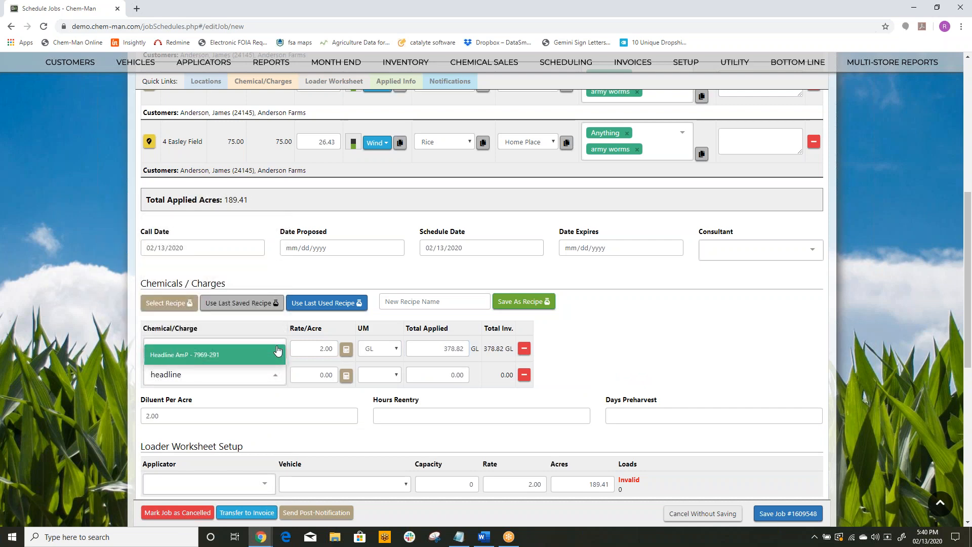
key("Return")
key("Tab")
key("Tab")
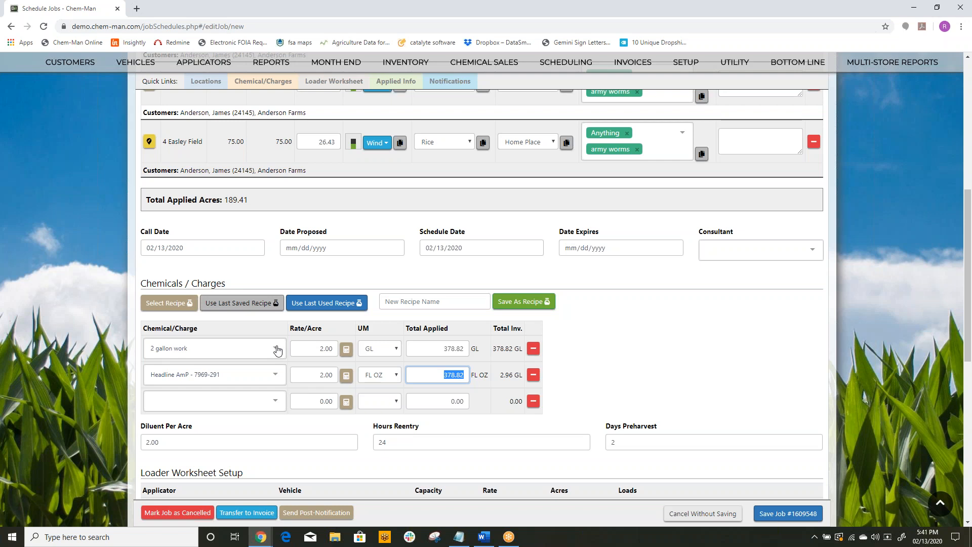
type("390")
key("Tab")
Step: Add the chemical Induce in the third row at a rate of 1 FL OZ per acre
type("induce")
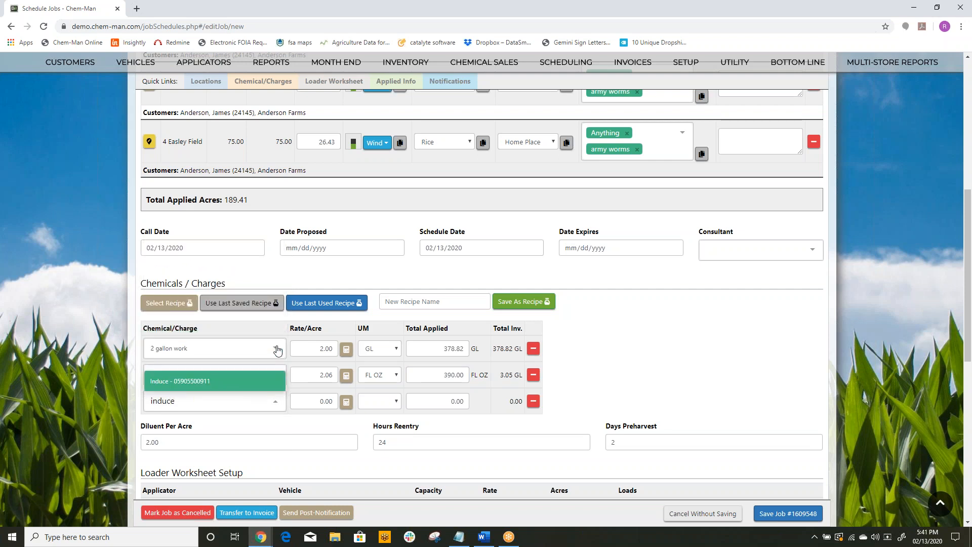
key("Return")
key("Tab")
type("1")
key("Tab")
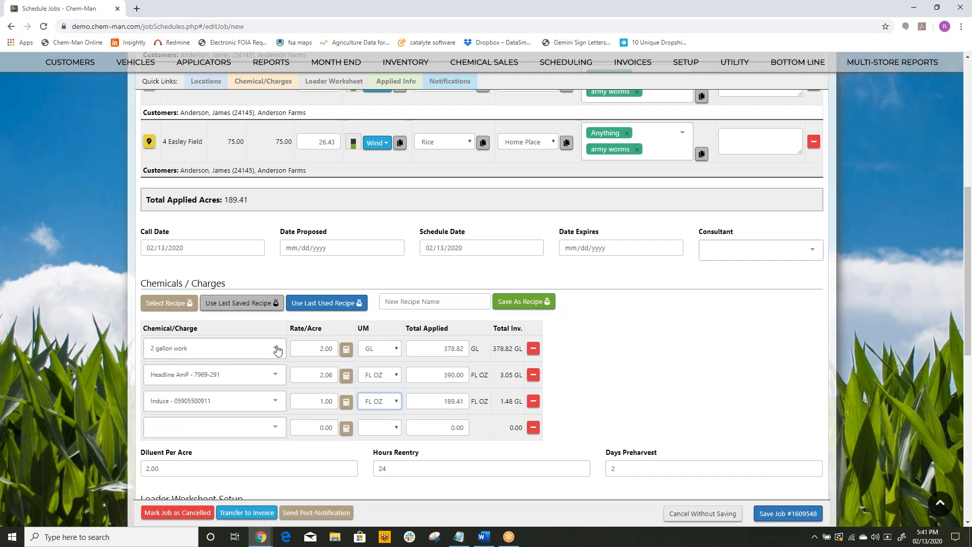
Step: Assign the first listed applicator in the loader worksheet setup and save the job schedule
scroll(684, 381, "down", 3)
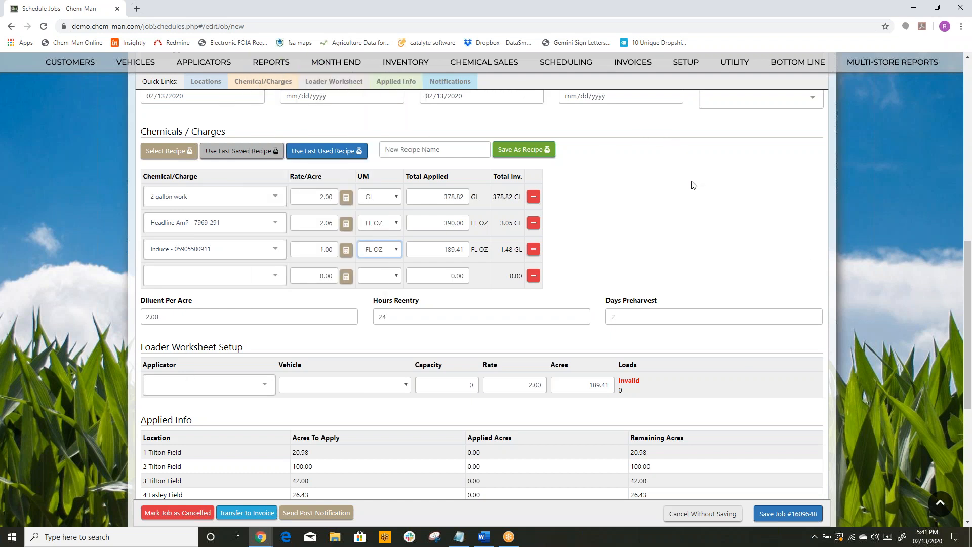
scroll(681, 202, "down", 1)
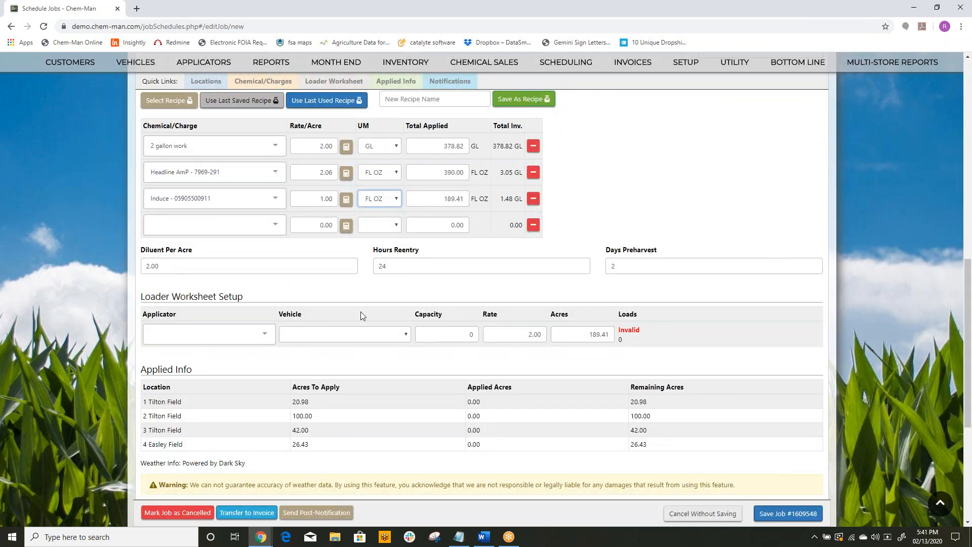
left_click(265, 334)
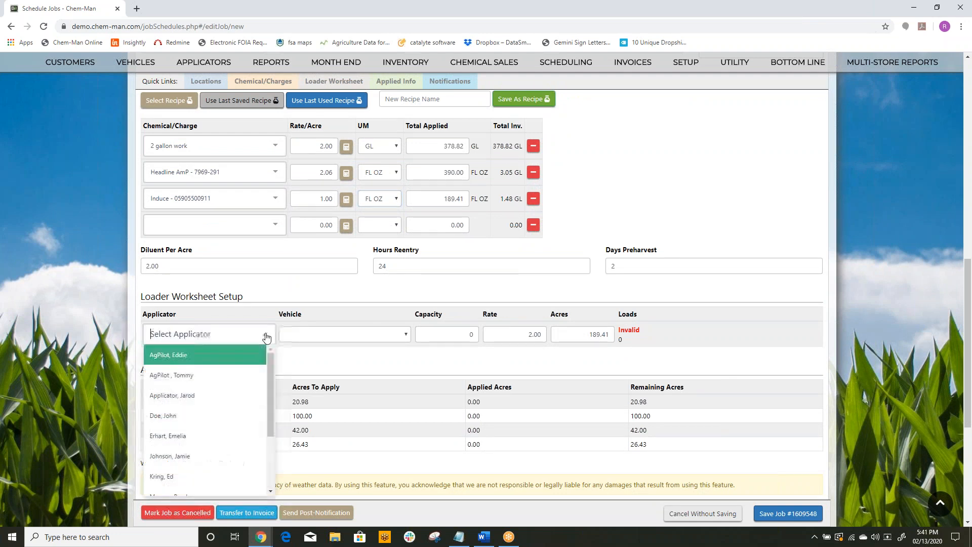
left_click(195, 357)
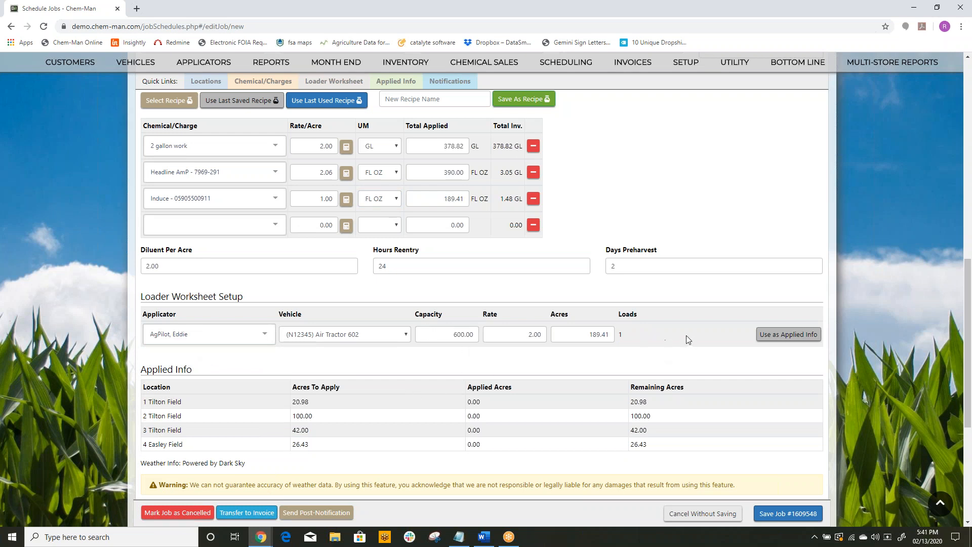
double_click(183, 264)
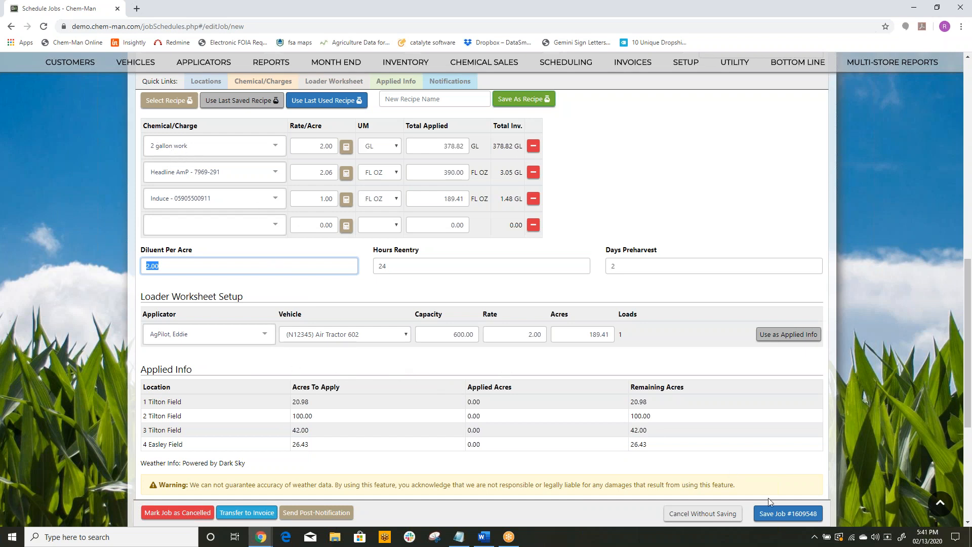
left_click(784, 515)
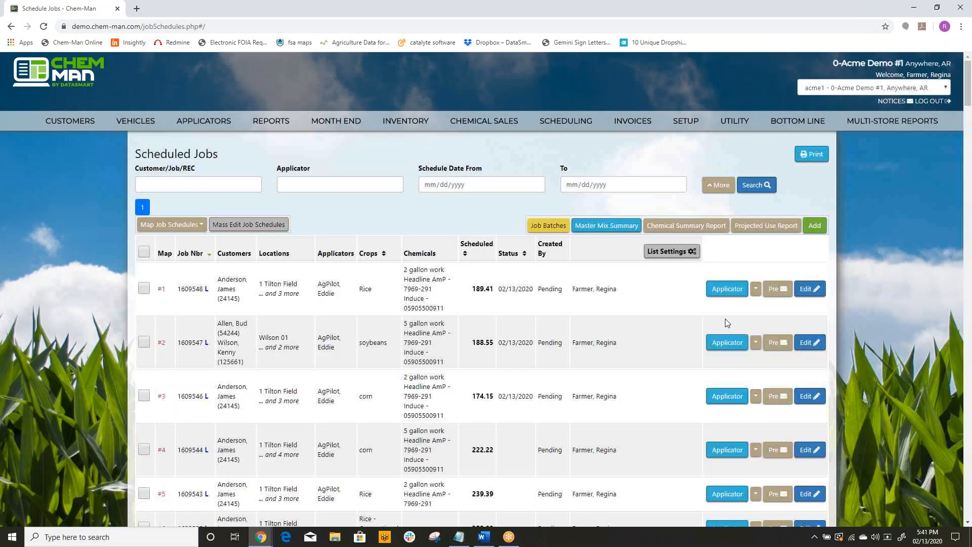
Step: Open the saved job's applicator report, review its field details, chemical load amounts and field map, and close it
left_click(727, 288)
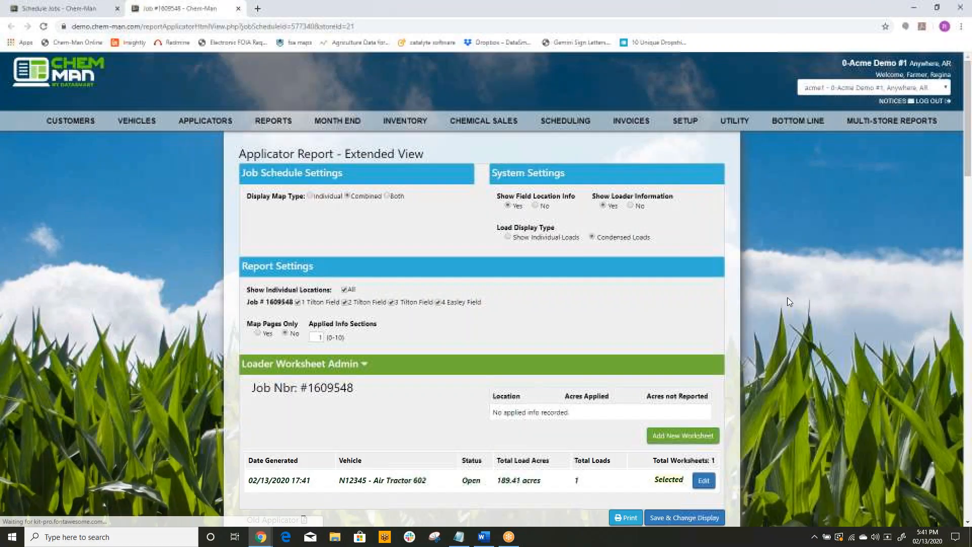
scroll(792, 298, "down", 12)
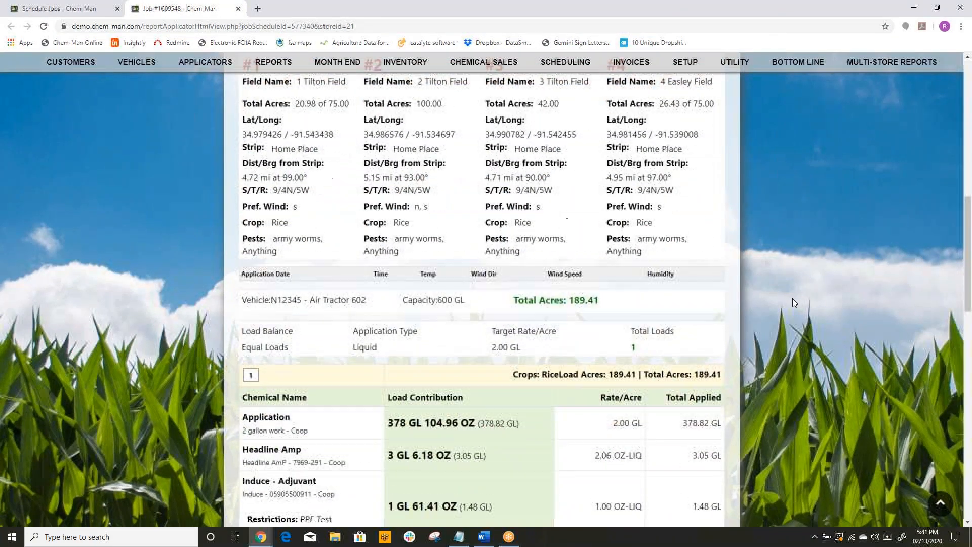
scroll(793, 301, "down", 5)
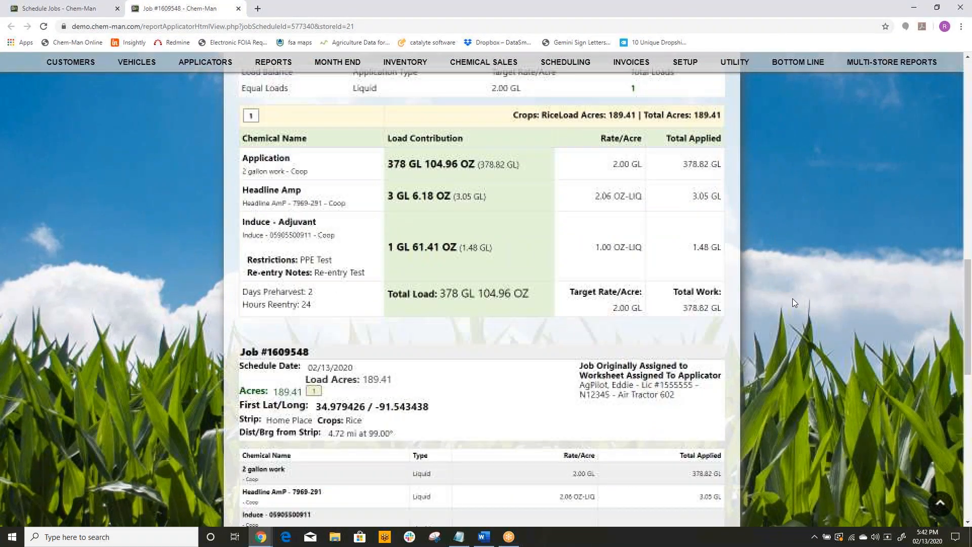
scroll(793, 302, "down", 7)
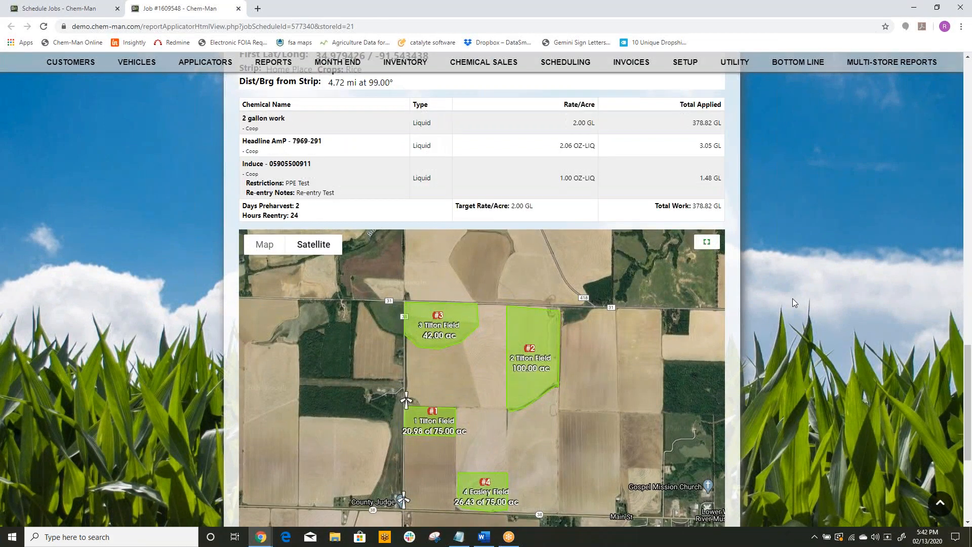
scroll(793, 302, "down", 1)
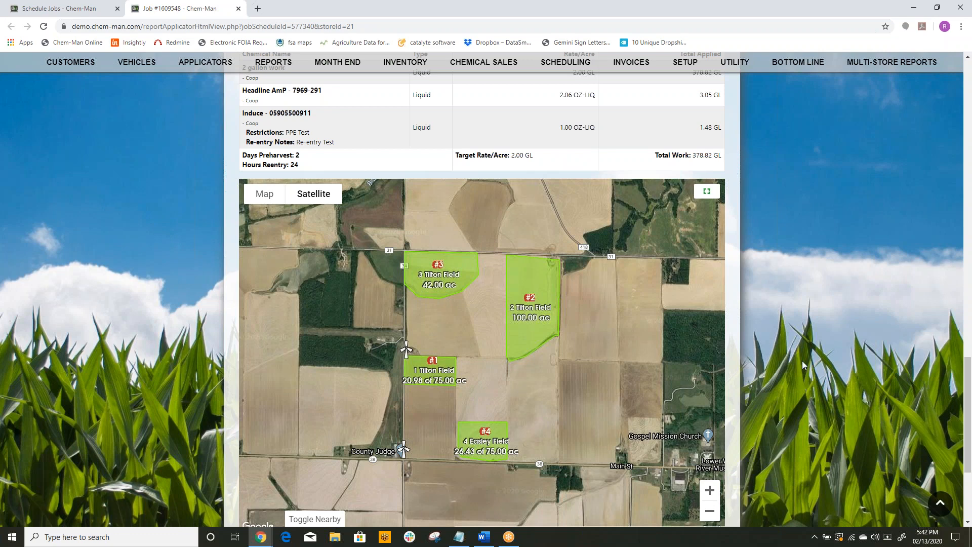
scroll(802, 361, "down", 2)
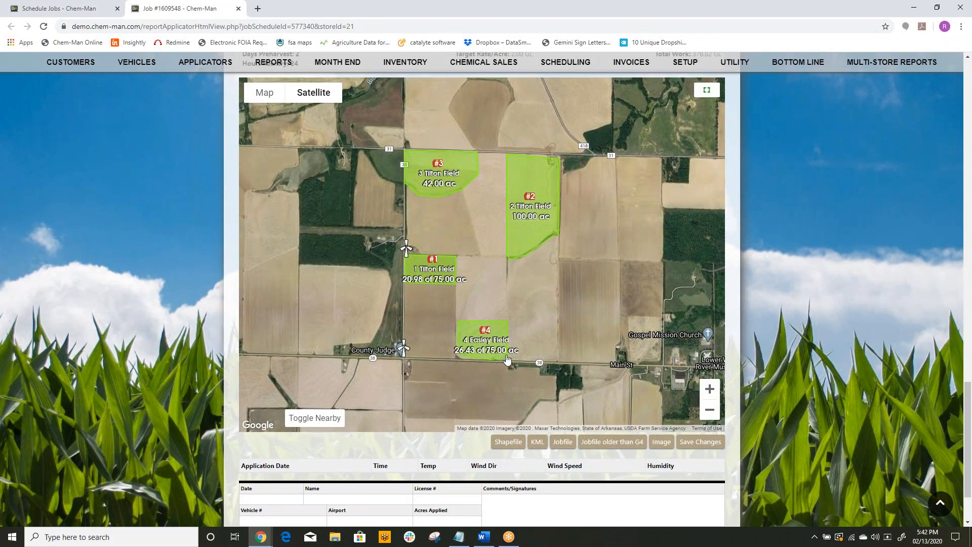
scroll(849, 353, "up", 1)
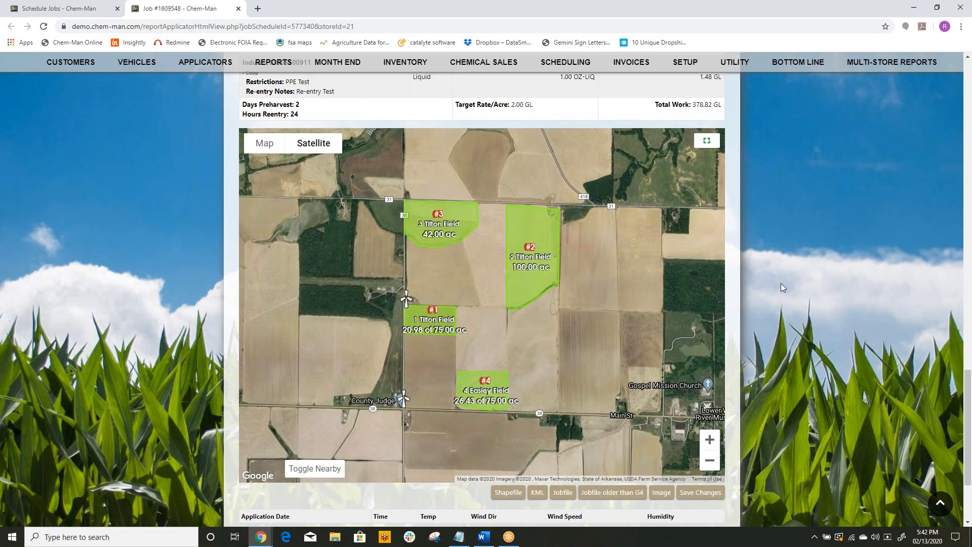
scroll(781, 284, "down", 1)
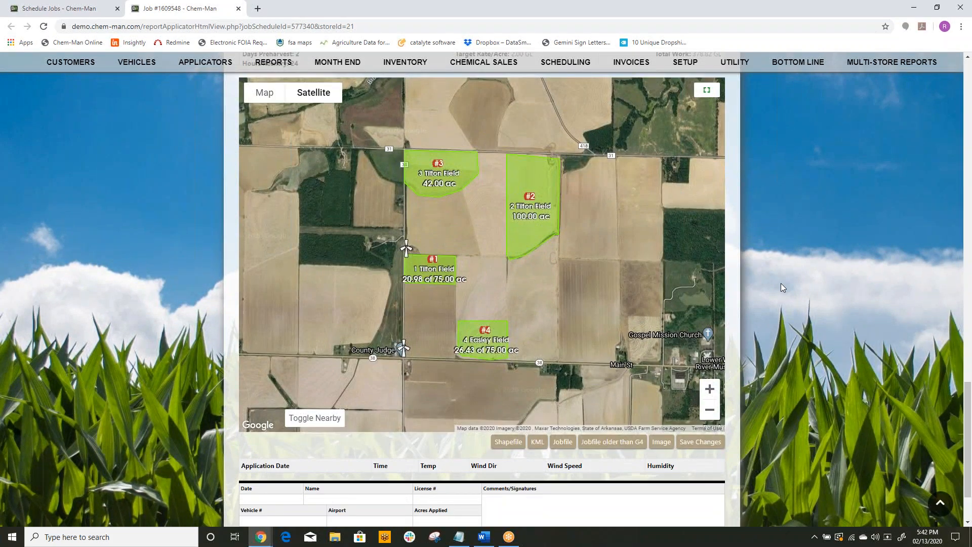
scroll(781, 285, "up", 2)
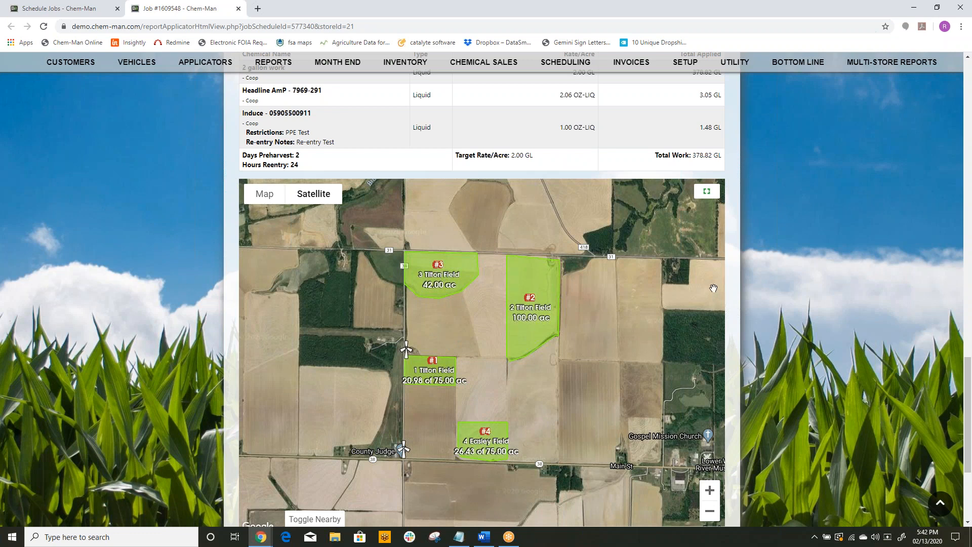
scroll(767, 290, "up", 4)
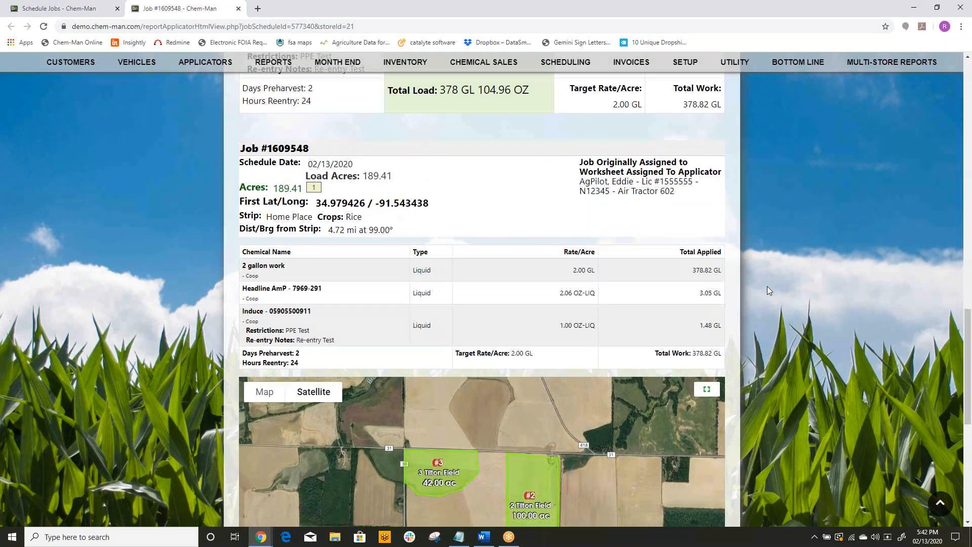
scroll(768, 290, "down", 6)
scroll(768, 290, "up", 3)
scroll(767, 287, "up", 2)
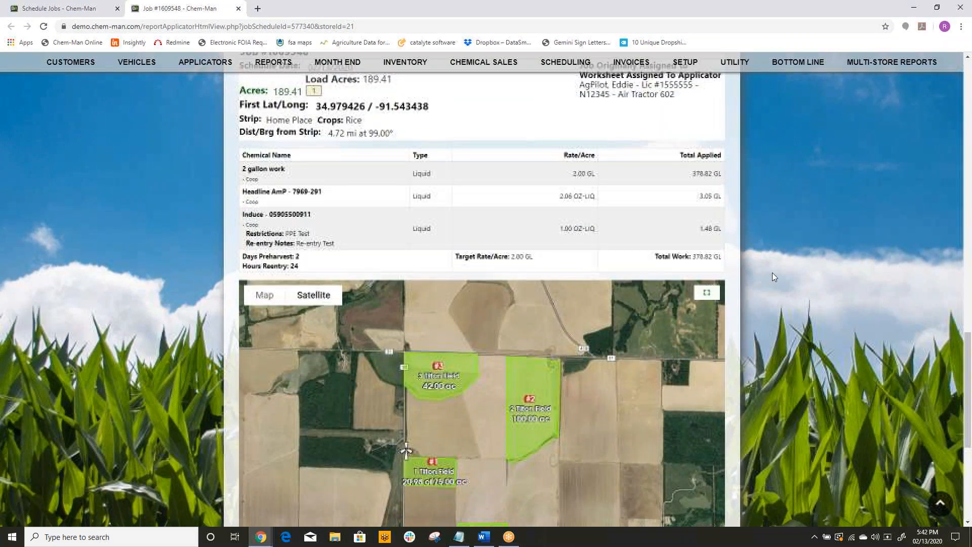
left_click(239, 9)
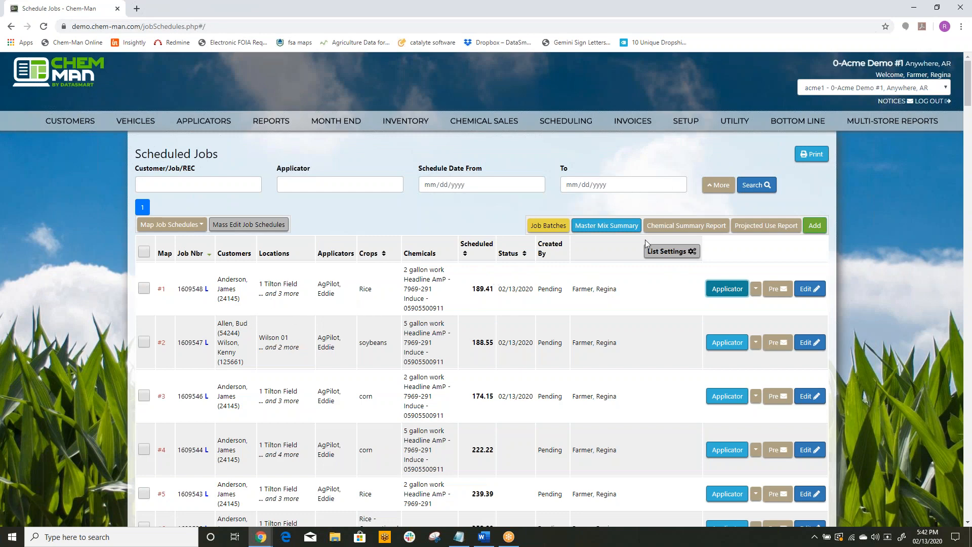
Step: Add a new job schedule, look up the customer's fields by last name, and select all of the listed locations for the job
left_click(813, 225)
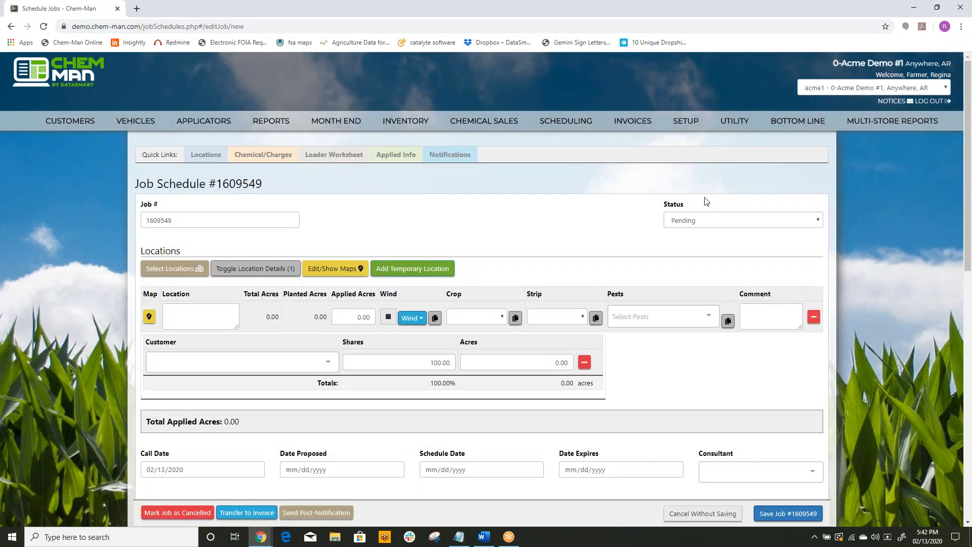
left_click(201, 268)
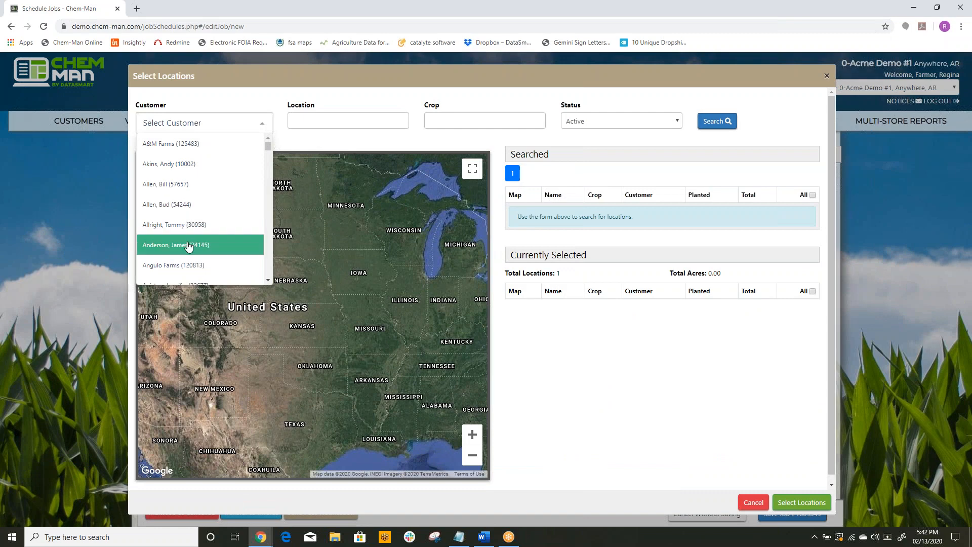
type("wilson")
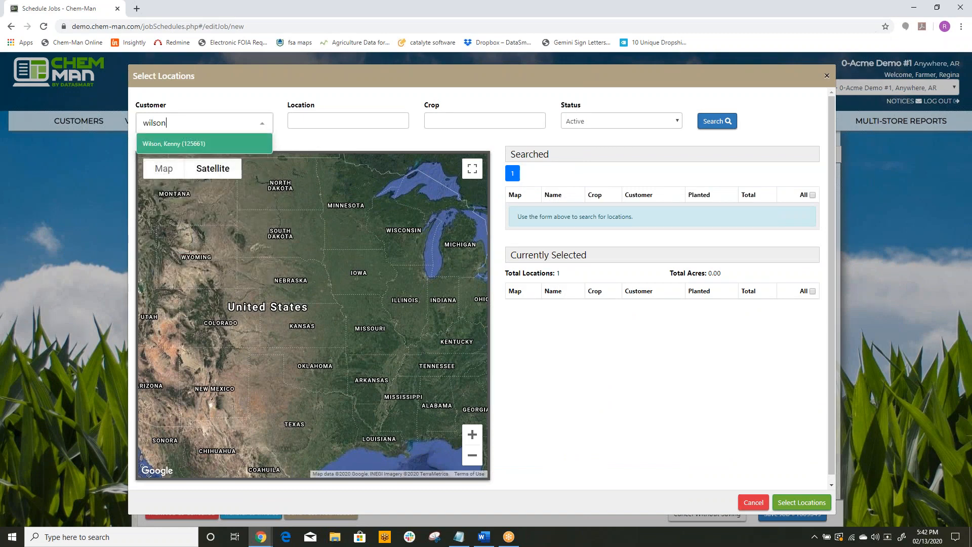
left_click(192, 144)
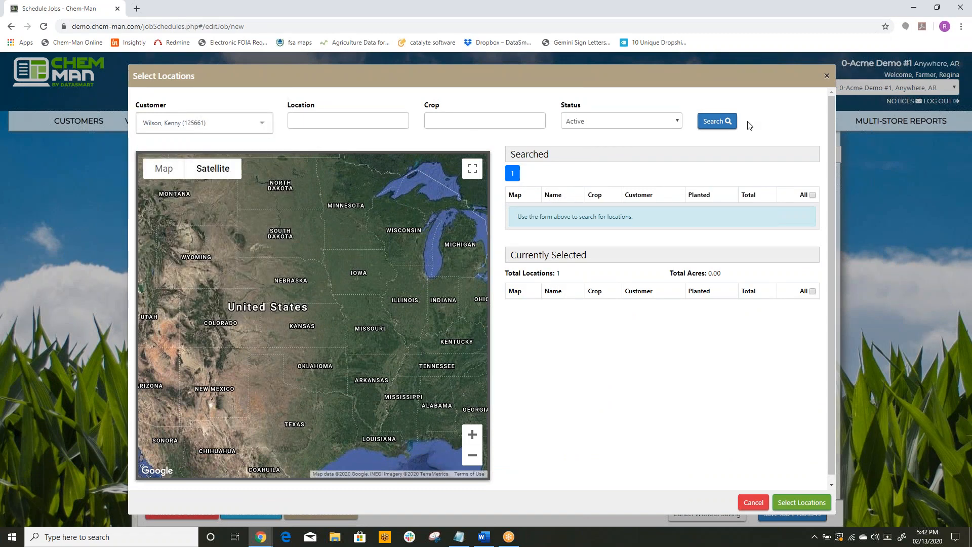
left_click(717, 122)
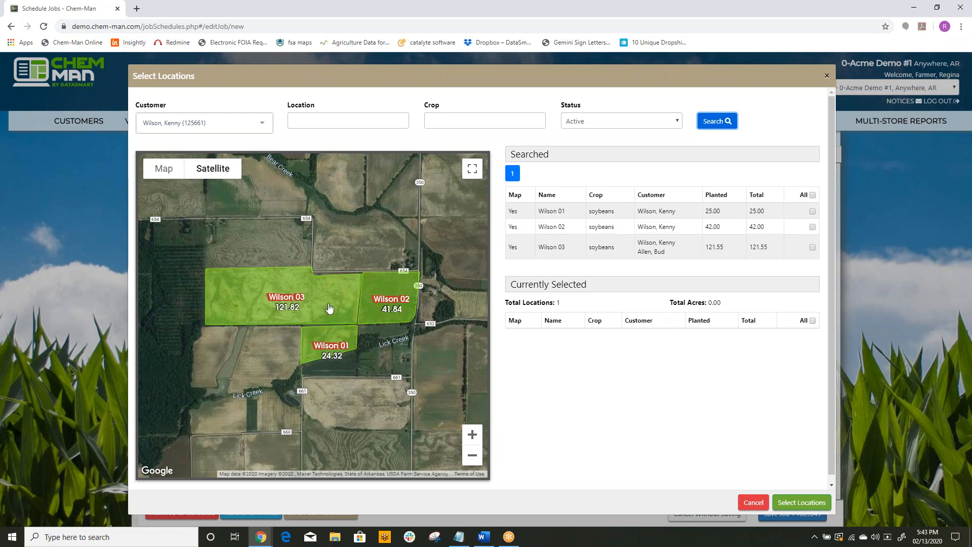
left_click(812, 195)
left_click(803, 503)
Step: Set the job's schedule date to 02/13/2020 and fill in the chemicals from the last saved recipe
scroll(529, 399, "down", 3)
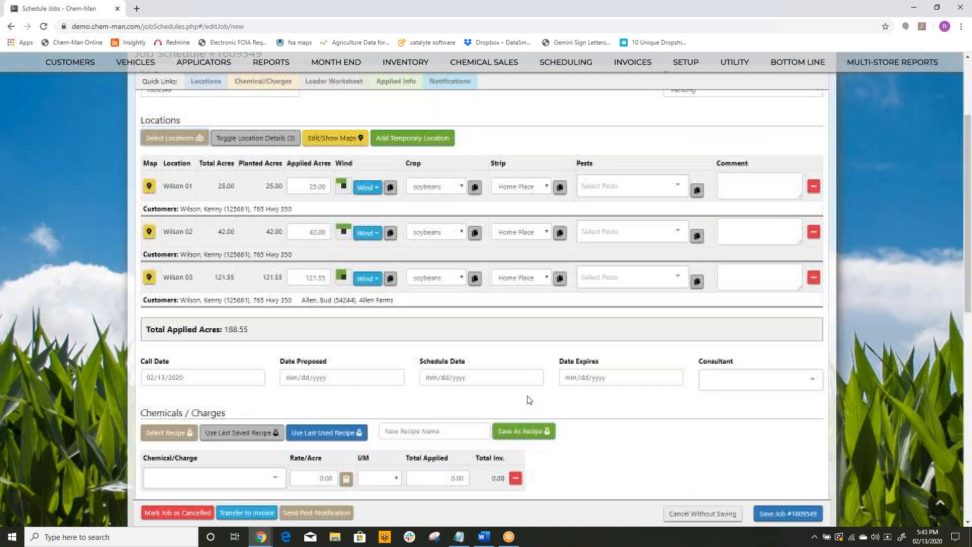
left_click(533, 356)
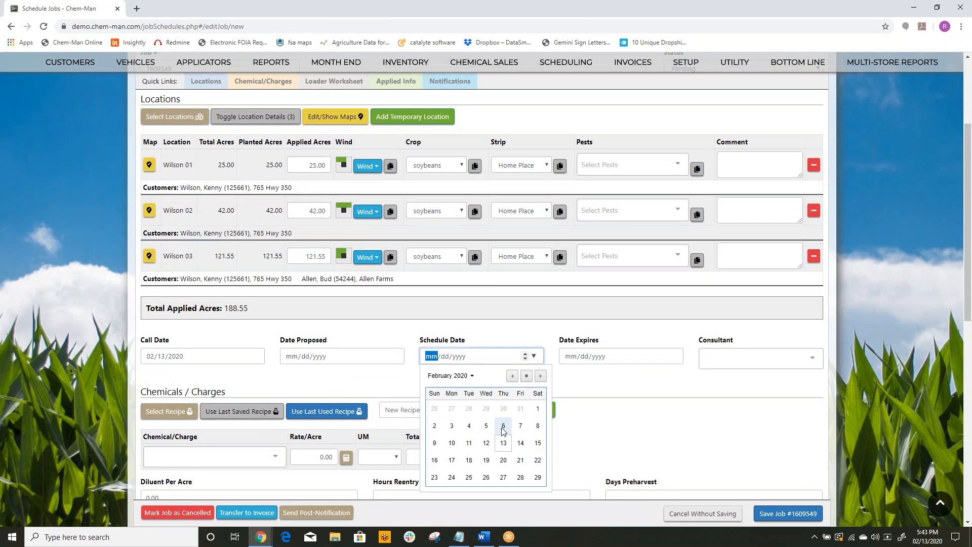
left_click(503, 442)
scroll(610, 414, "down", 3)
left_click(241, 259)
scroll(742, 344, "down", 3)
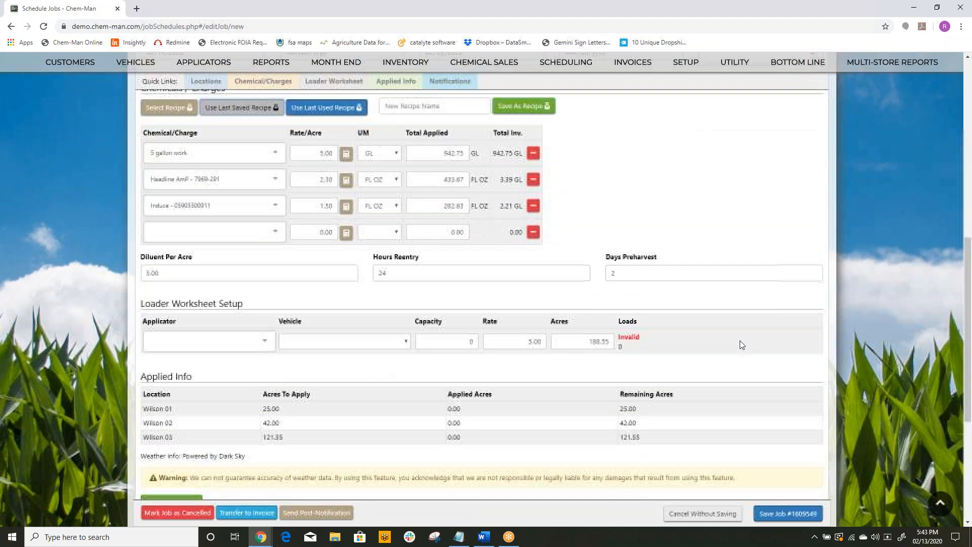
Step: Assign the first listed applicator to this job's loader worksheet and save the new job
left_click(259, 340)
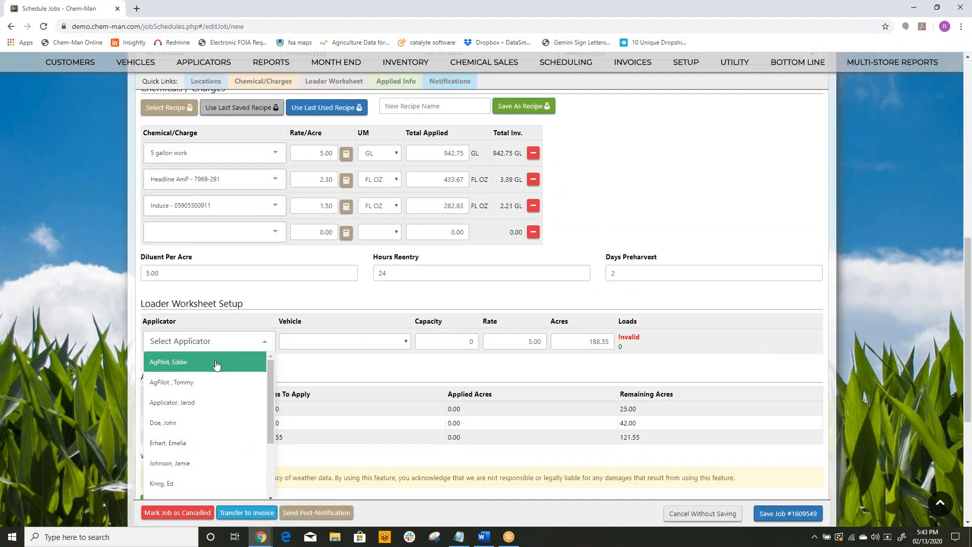
left_click(192, 361)
left_click(788, 513)
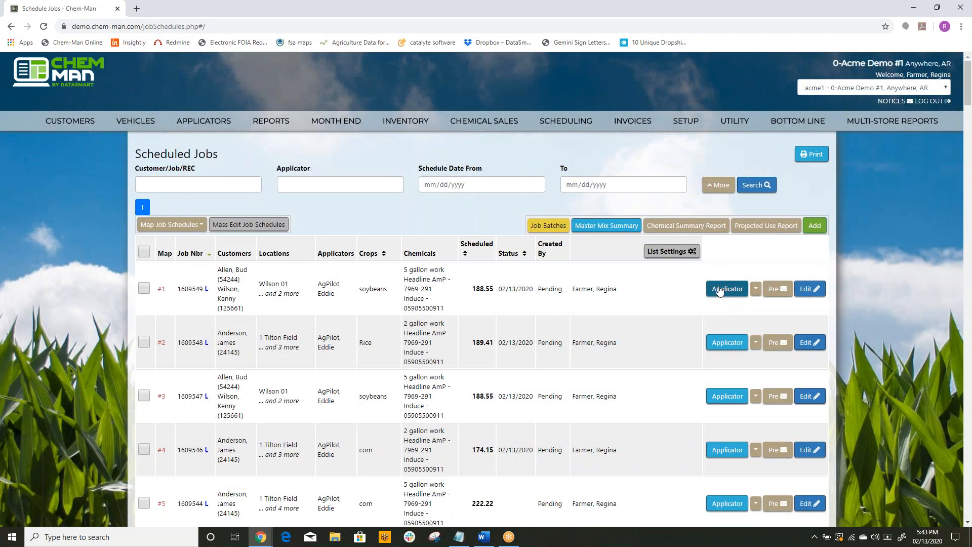
Step: Open the newest job's applicator report, review its load amounts, chemical table and combined field map, and close the report
left_click(719, 290)
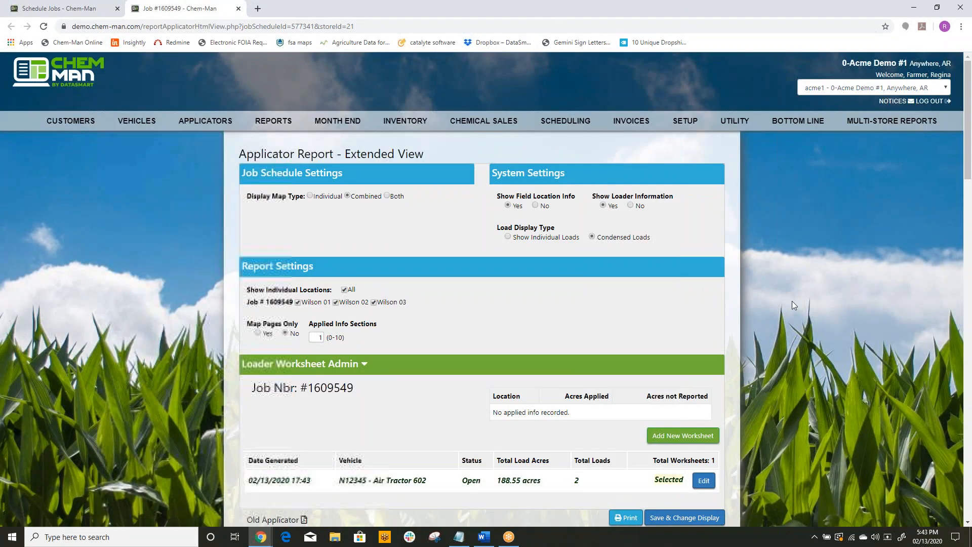
scroll(792, 303, "down", 8)
scroll(789, 302, "down", 6)
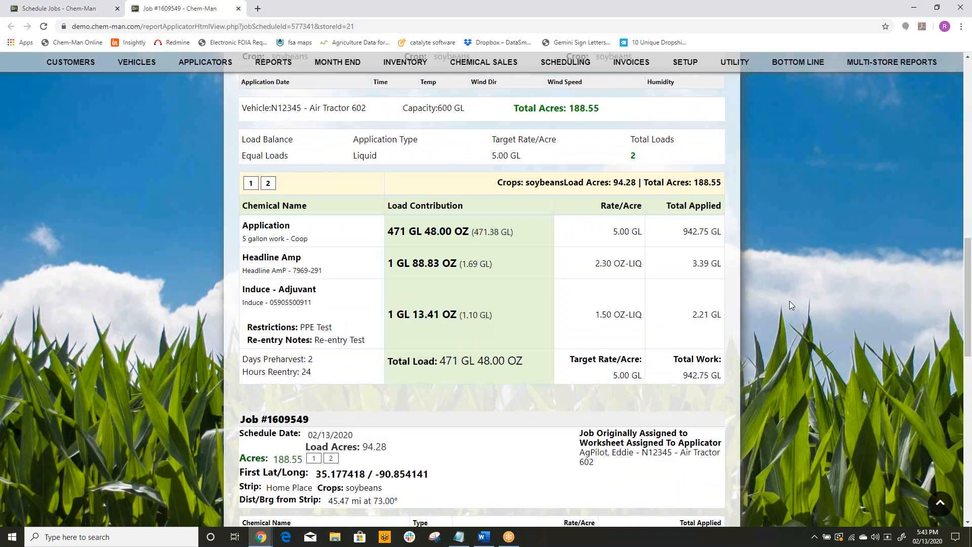
scroll(791, 305, "down", 8)
scroll(790, 304, "down", 5)
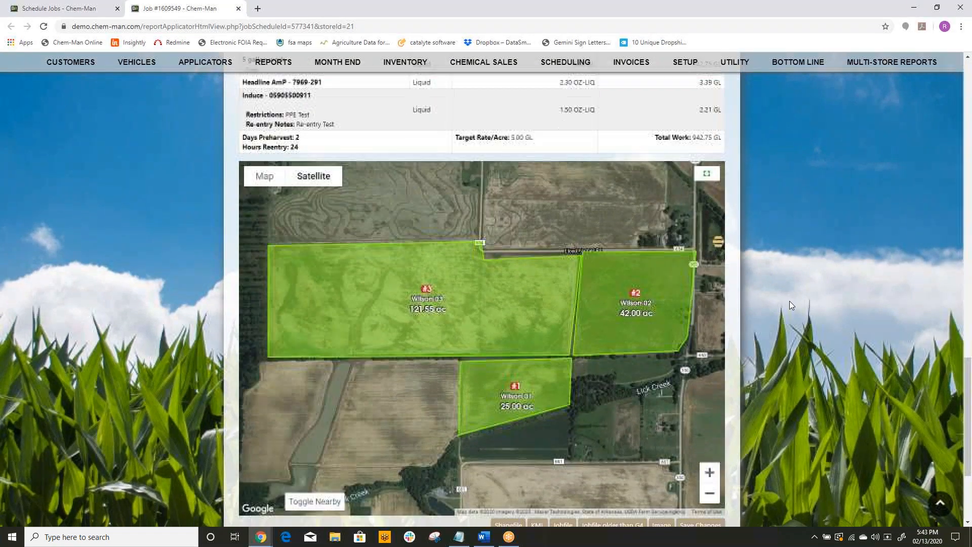
scroll(789, 300, "up", 8)
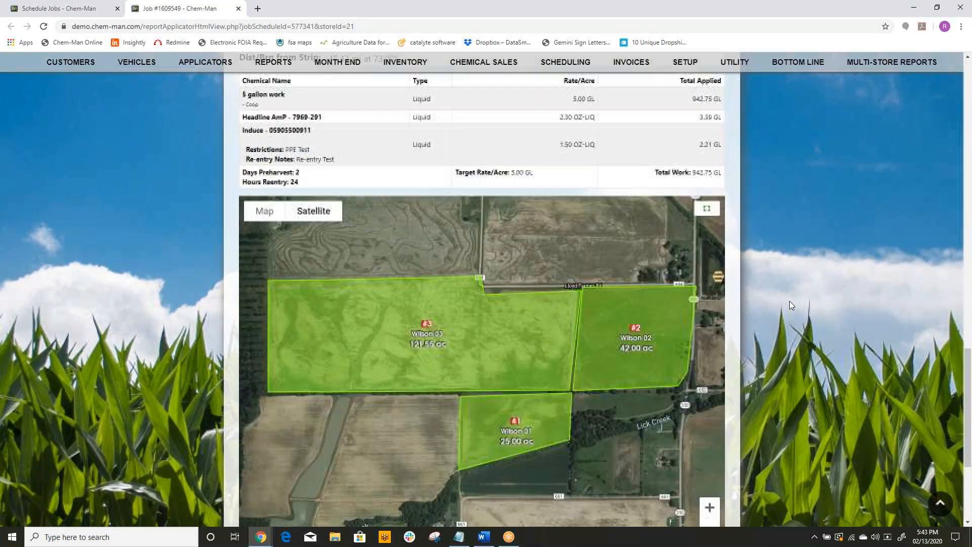
left_click(238, 8)
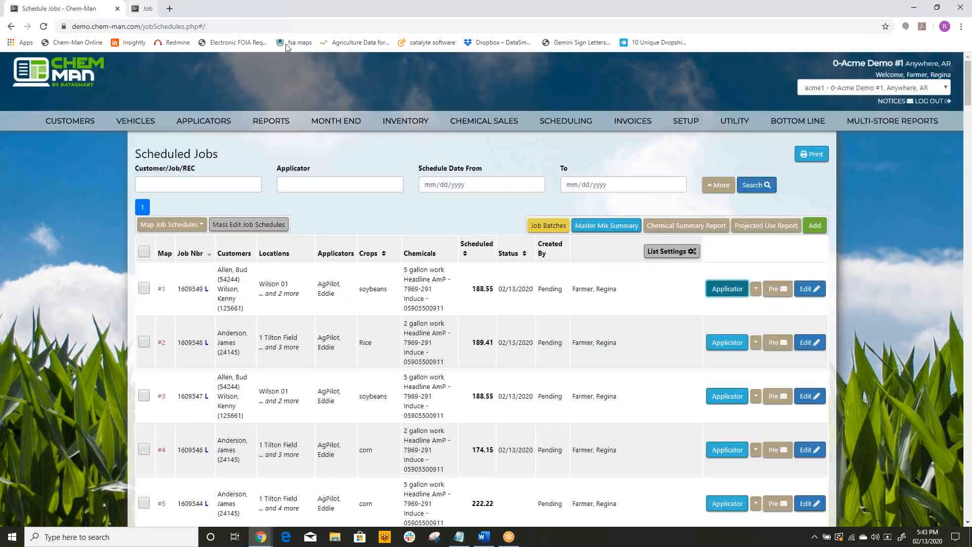
Step: Reopen the newest job for editing and add applied info with the first listed applicator and application date 02/13/2020
left_click(808, 291)
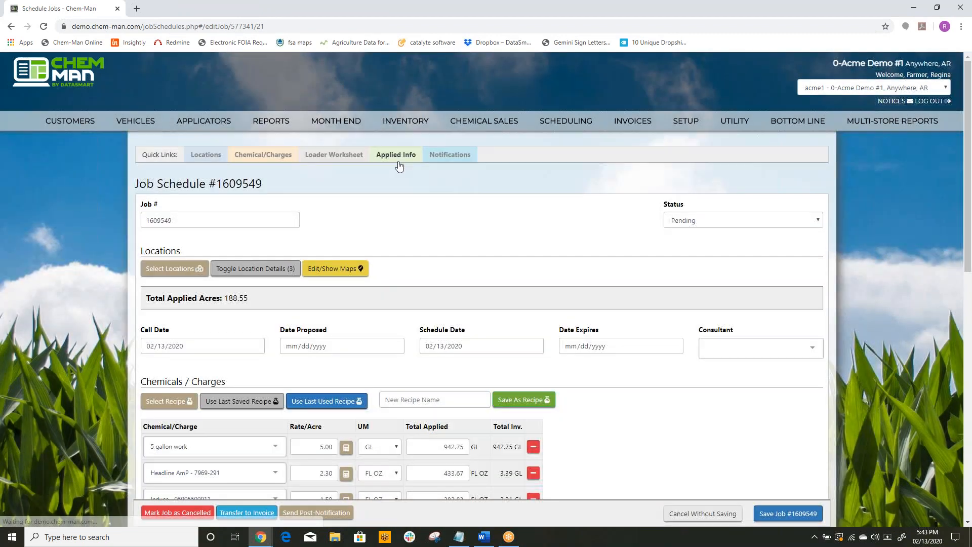
left_click(398, 162)
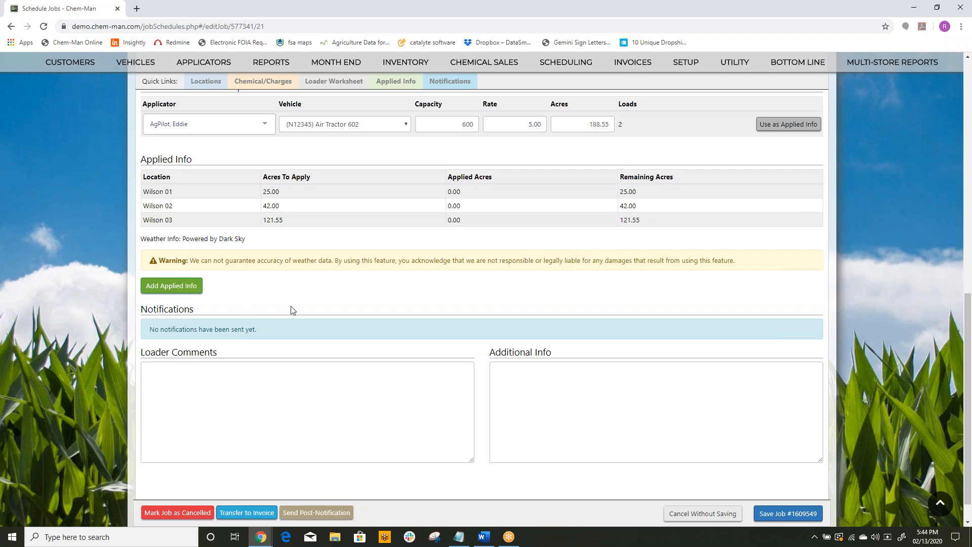
left_click(191, 285)
left_click(234, 344)
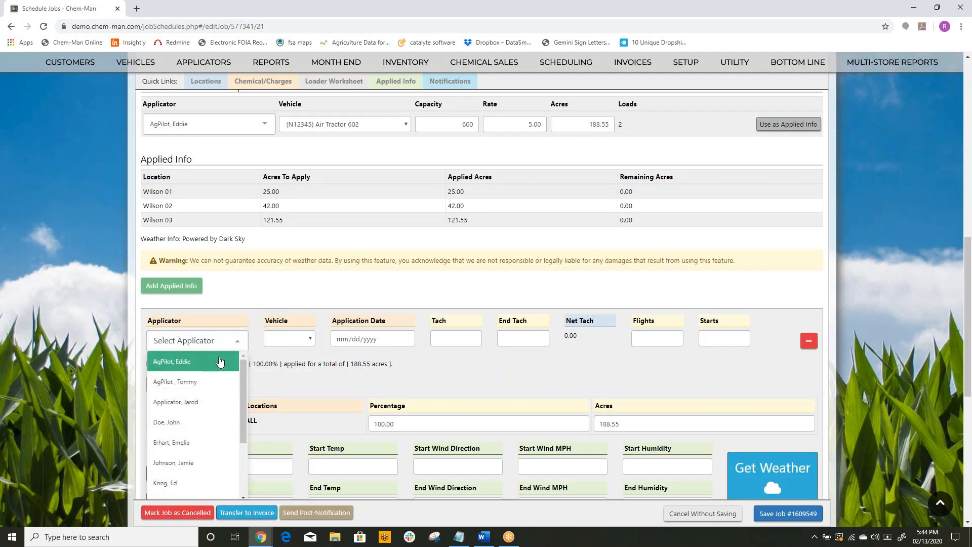
left_click(211, 362)
left_click(405, 338)
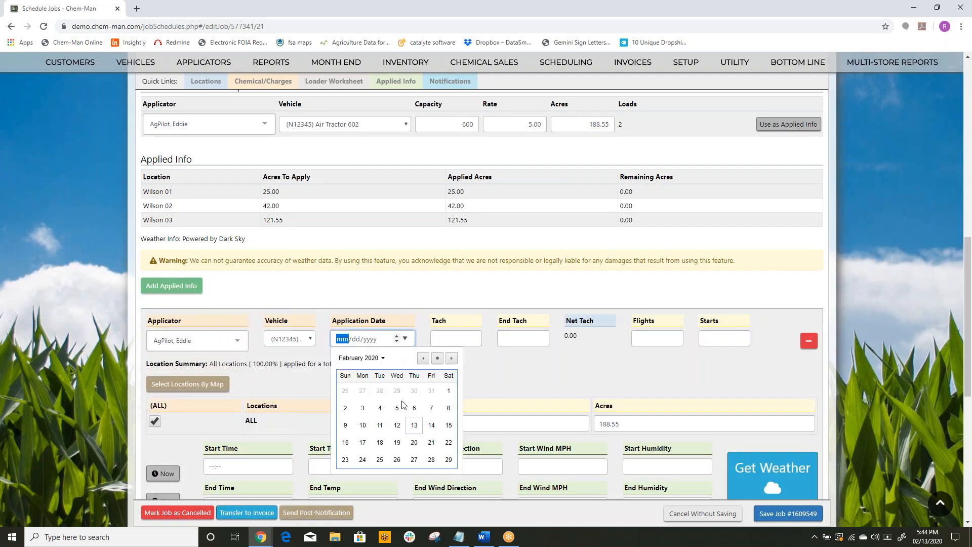
left_click(414, 424)
Step: Enter tach 2001, end tach 2002, 3 flights and 1 start in the applied info entry
left_click(458, 338)
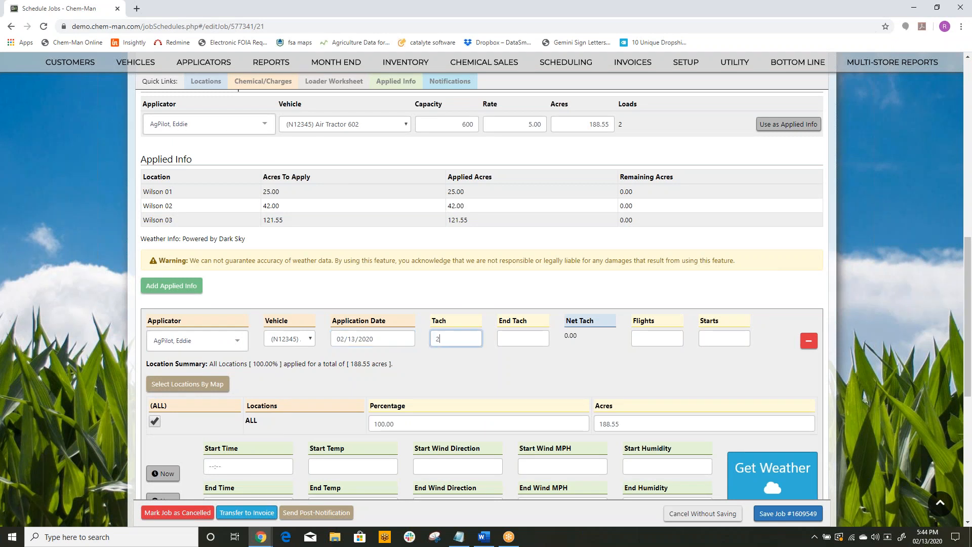
key("Tab")
type("2002")
key("Tab")
type("3")
key("Tab")
type("1")
key("Tab")
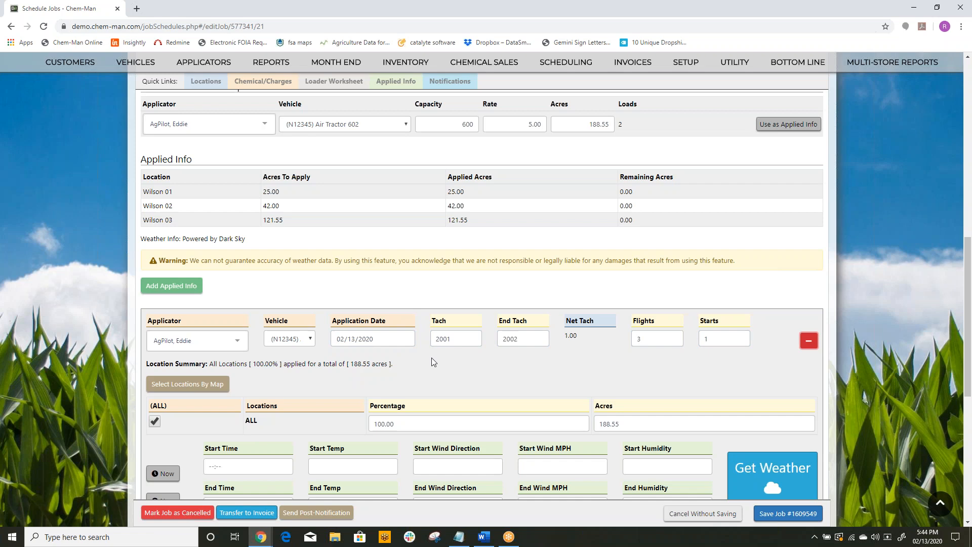
Step: Choose the three fields individually on the applied info map, and return the entry to ALL locations
scroll(431, 357, "down", 1)
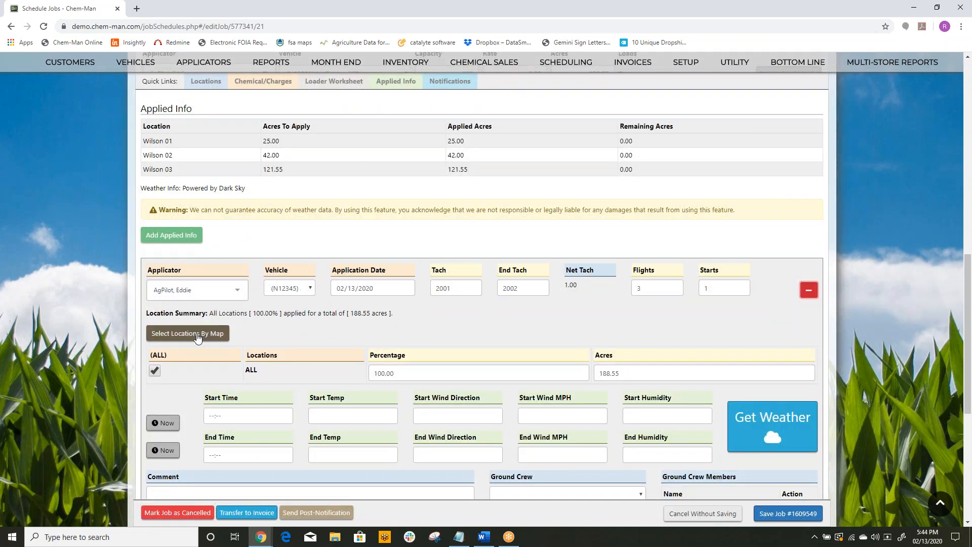
left_click(199, 338)
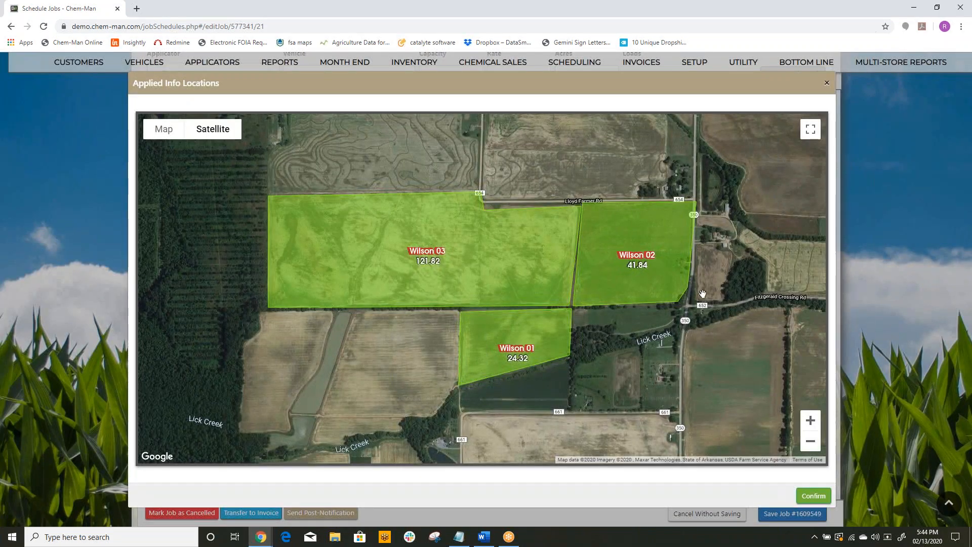
left_click(644, 227)
left_click(463, 230)
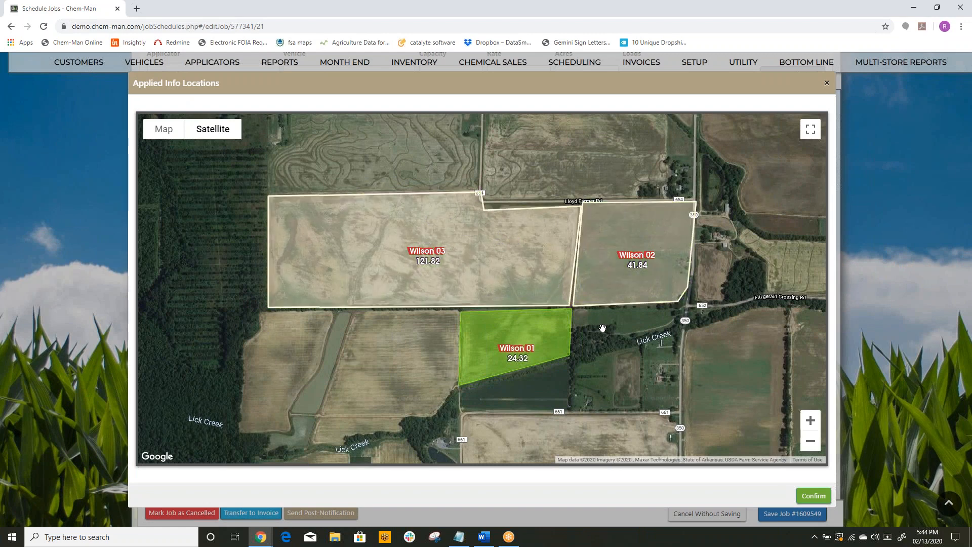
left_click(556, 331)
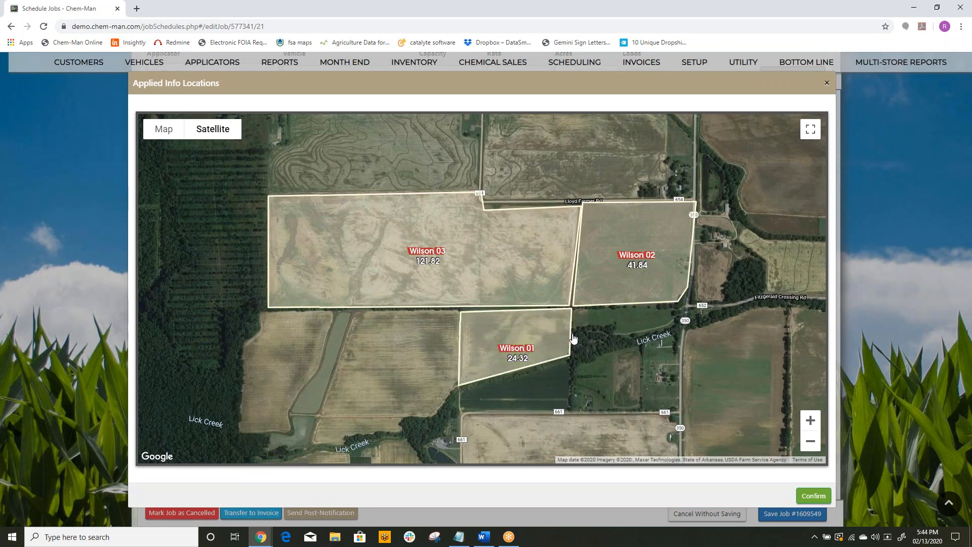
left_click(814, 496)
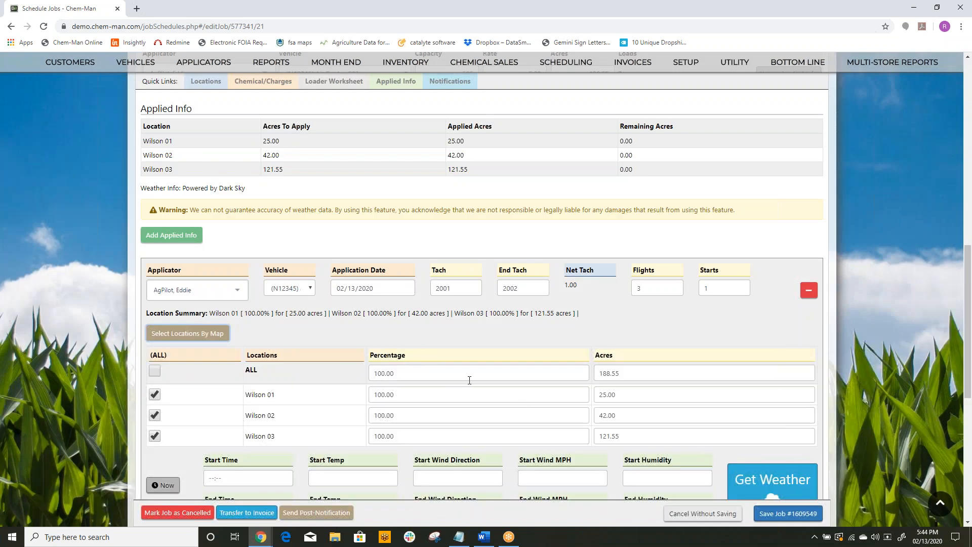
left_click(155, 371)
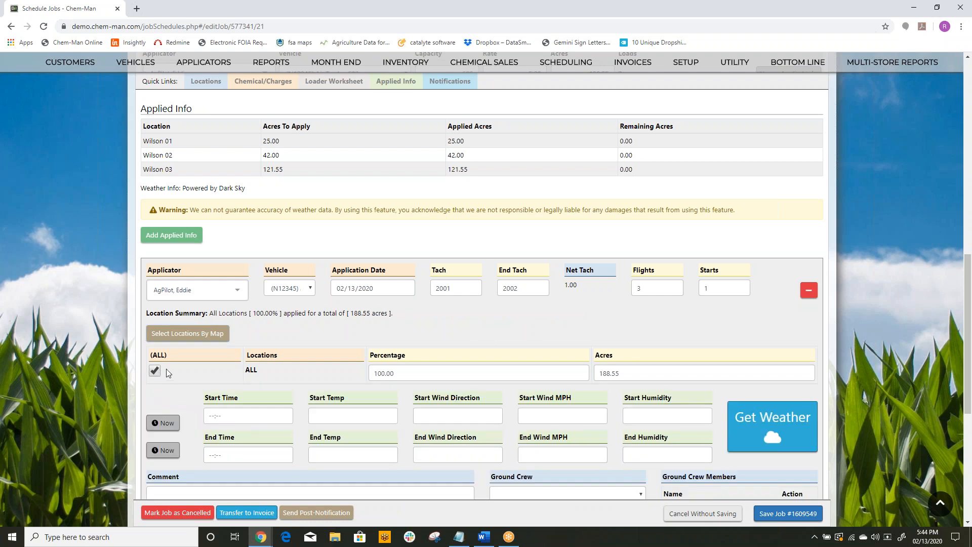
Step: Set the application start time to 13:00 and end time to 15:00, and retrieve the weather data for them
left_click(220, 411)
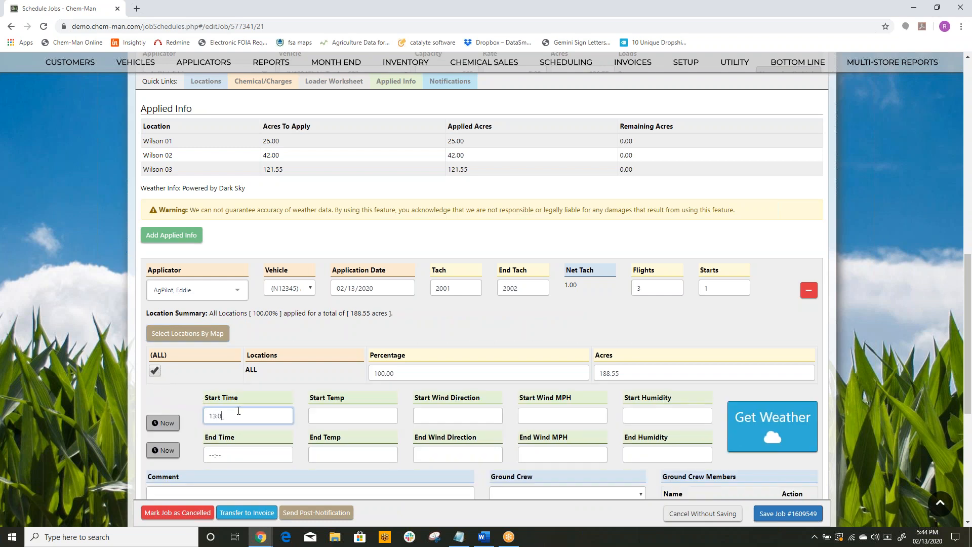
key("Tab")
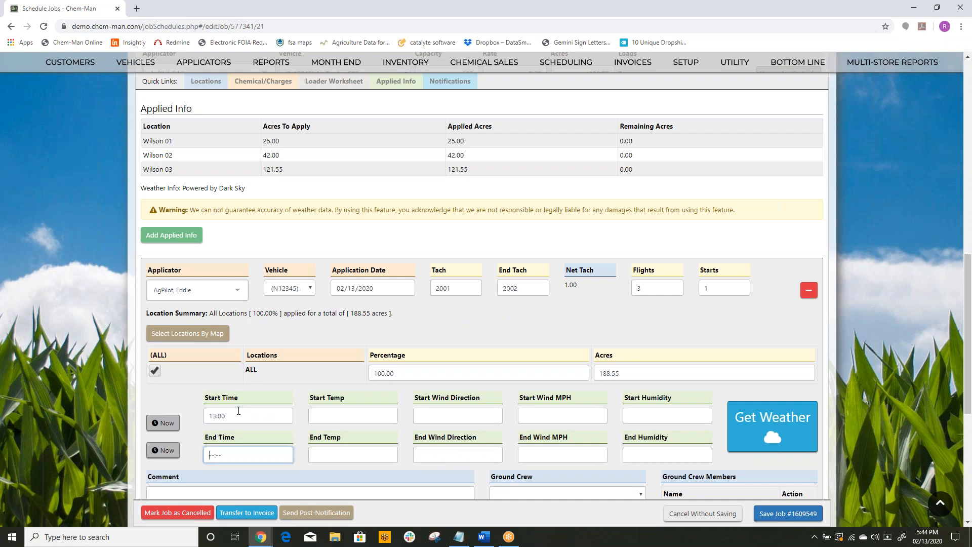
key("Tab")
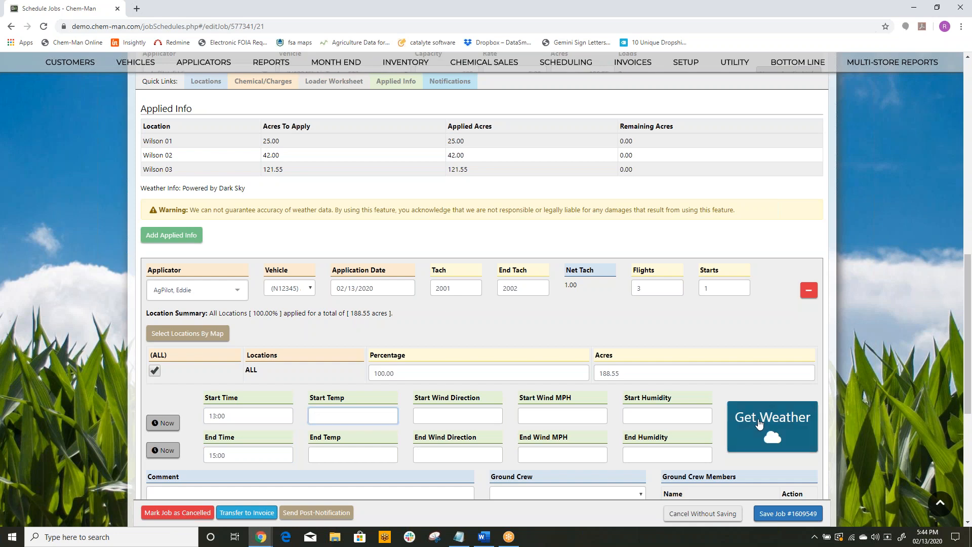
left_click(758, 417)
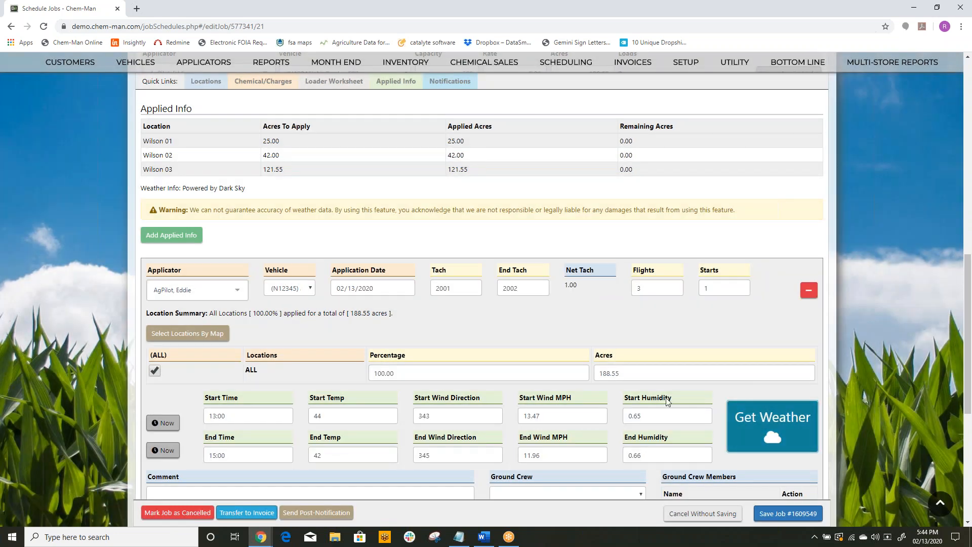
Step: Set the start wind to 2 MPH and the end wind to 3 MPH, and transfer the job to invoice
left_click_drag(541, 417, 530, 416)
key("ctrl+a")
type("2")
key("Tab")
type("3")
key("Tab")
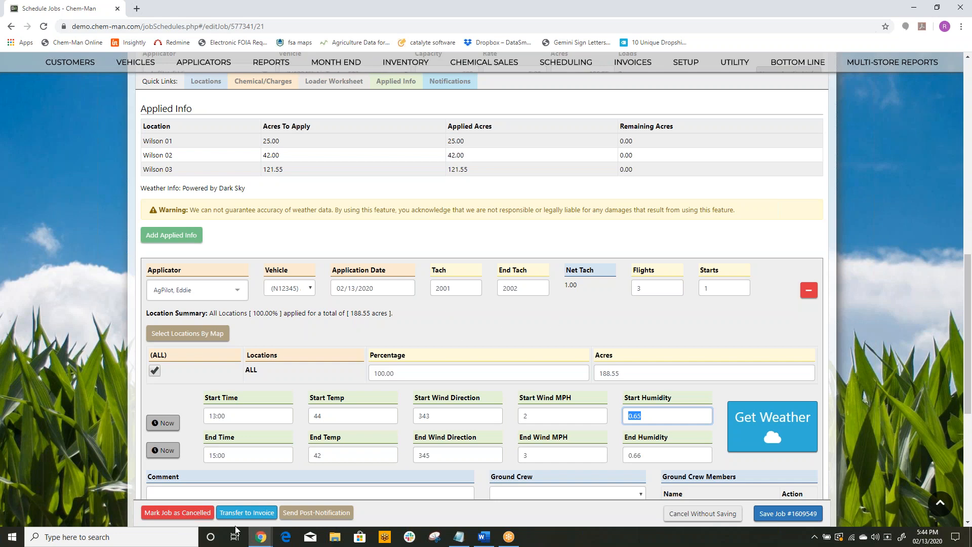
left_click(255, 514)
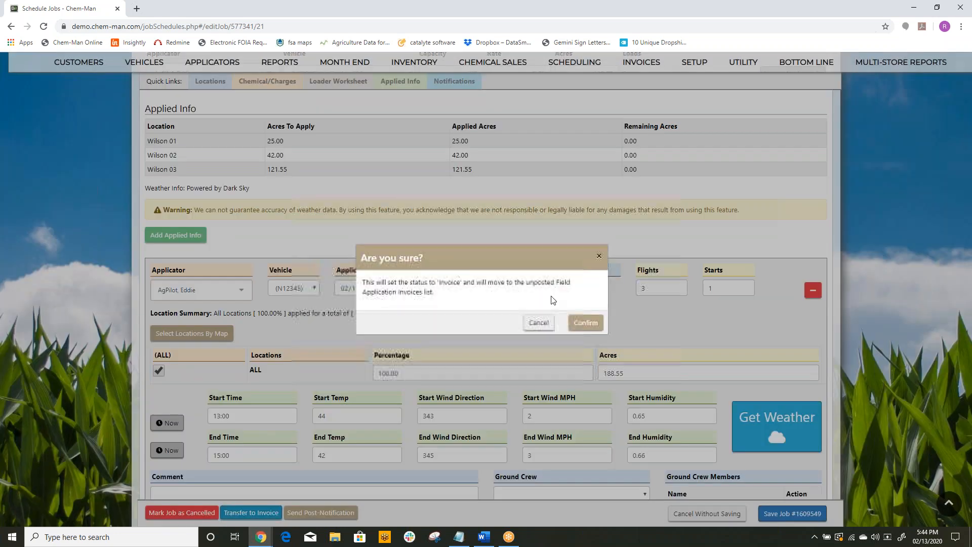
left_click(586, 320)
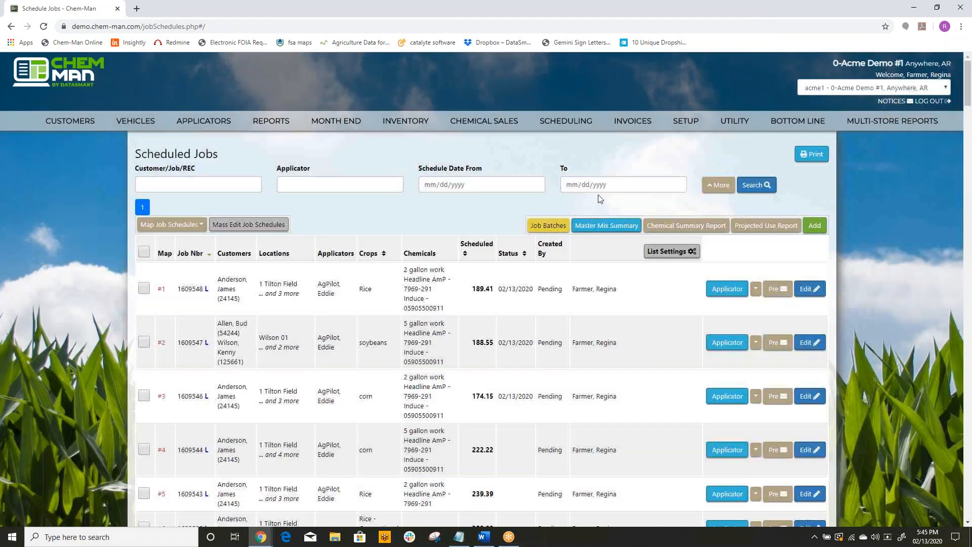
Step: Open the unposted field application invoices and print the new job's 67-acre invoice with the preset print options
left_click(566, 126)
left_click(633, 121)
left_click(628, 140)
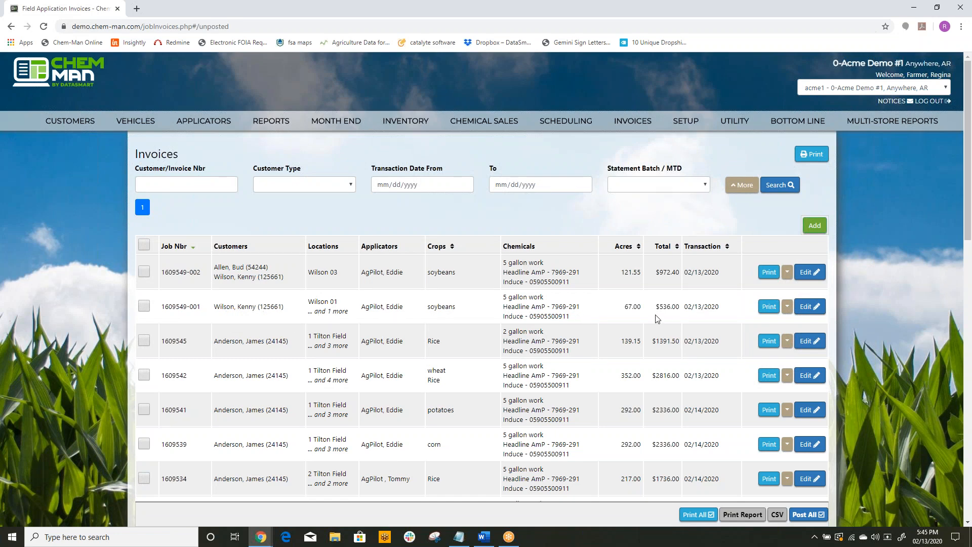
left_click(763, 309)
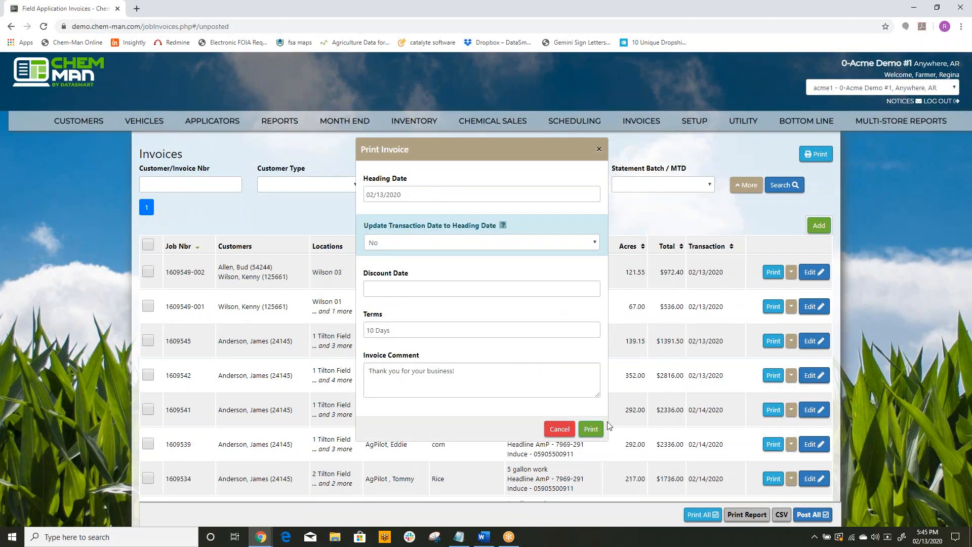
left_click(591, 428)
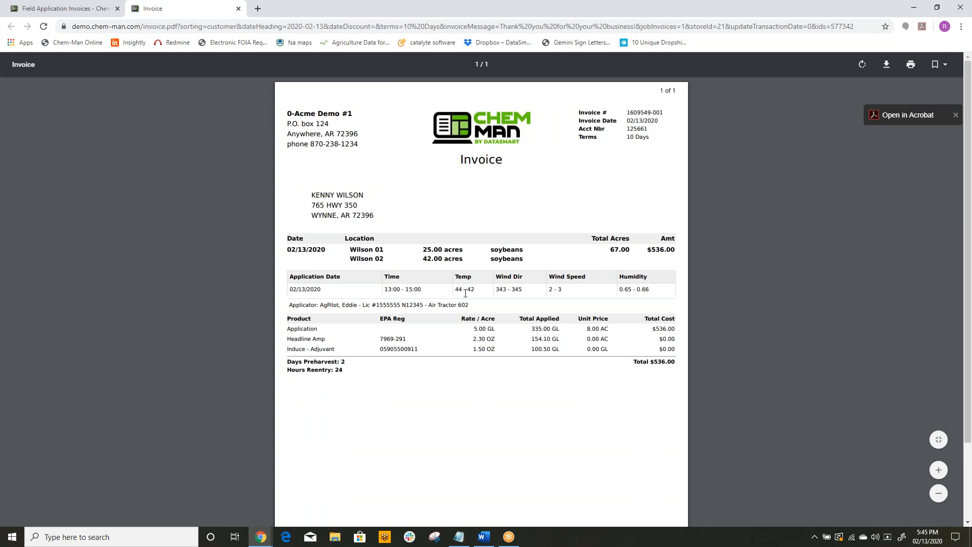
Step: Review the printed 67-acre invoice from top to bottom, close it, and decline posting it
scroll(465, 293, "down", 1)
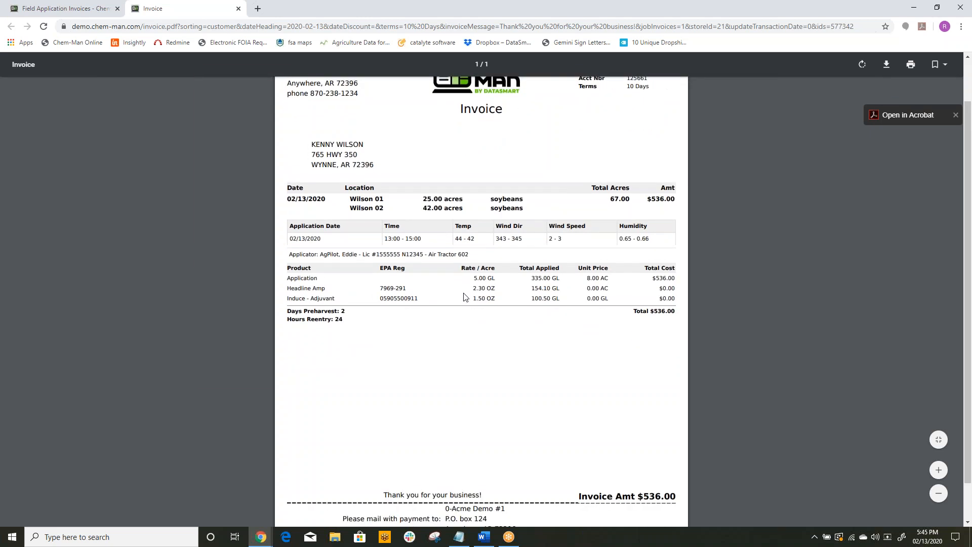
scroll(465, 297, "down", 1)
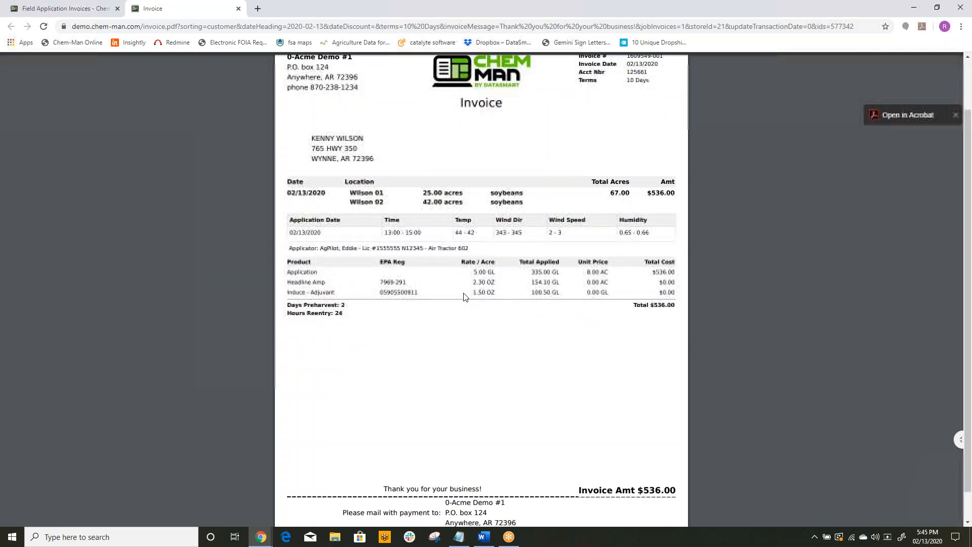
scroll(465, 297, "up", 2)
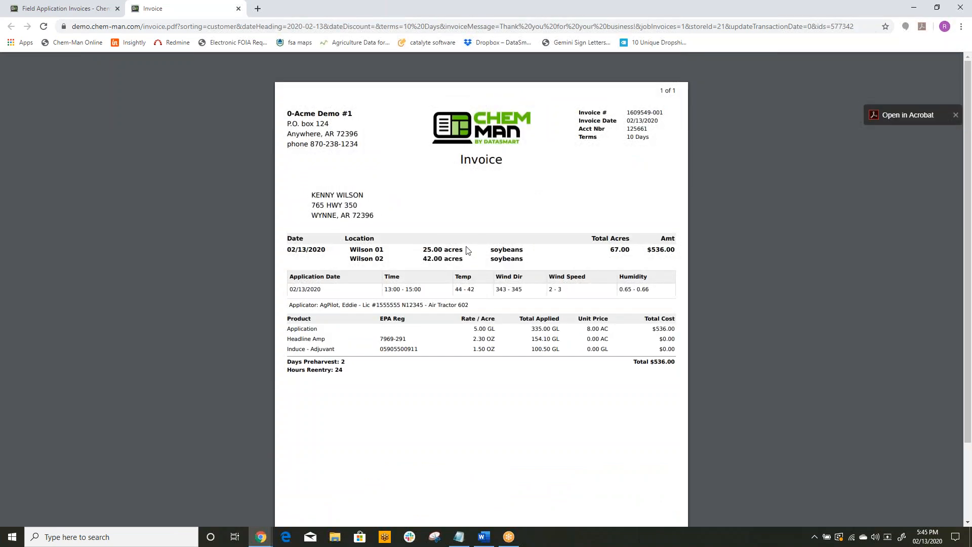
left_click(238, 9)
left_click(540, 319)
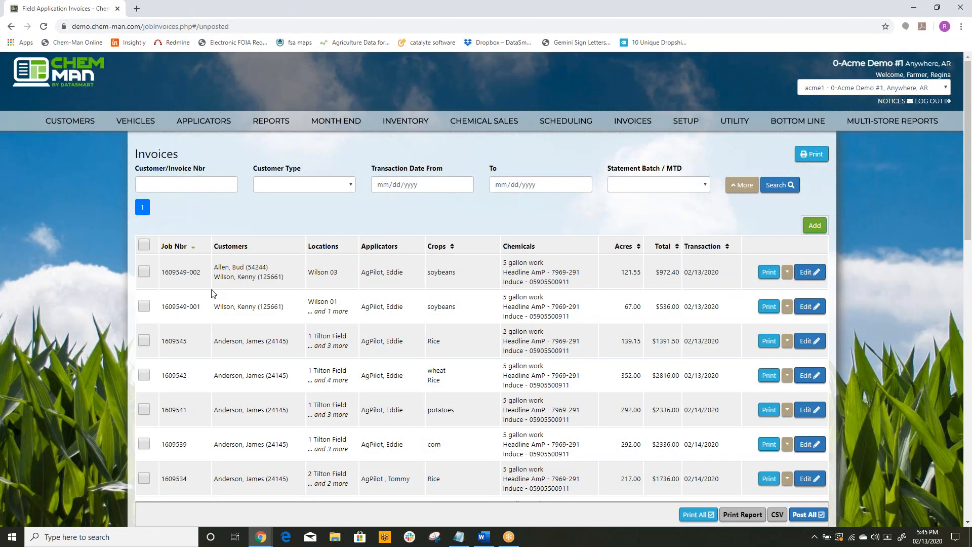
Step: Print the 121.55-acre job's invoice with the preset print options, and review both customers' split copies without posting it
left_click(770, 276)
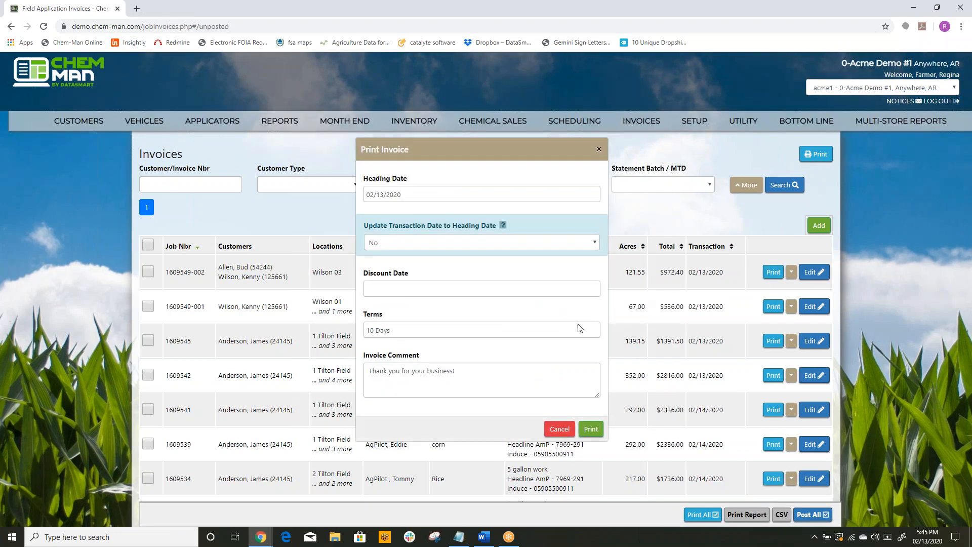
left_click(589, 430)
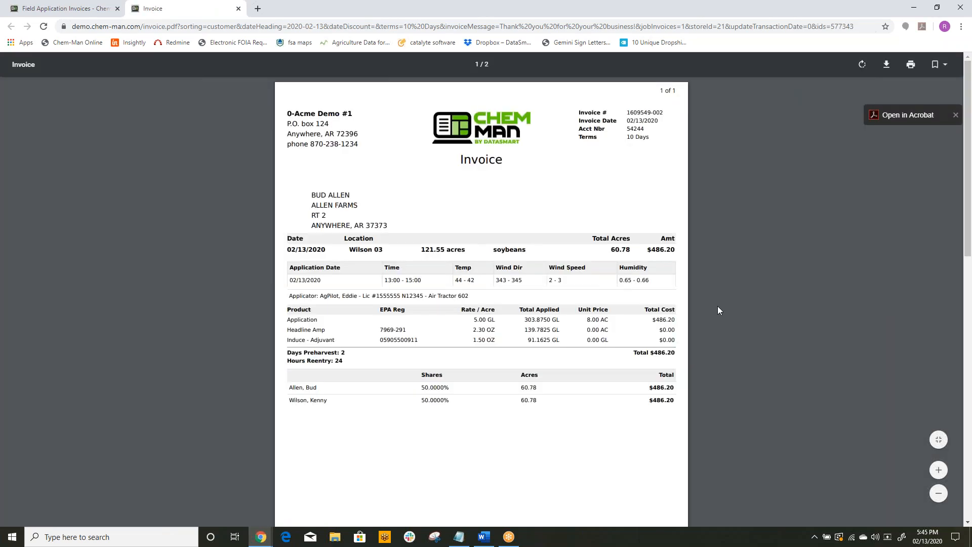
scroll(381, 266, "down", 1)
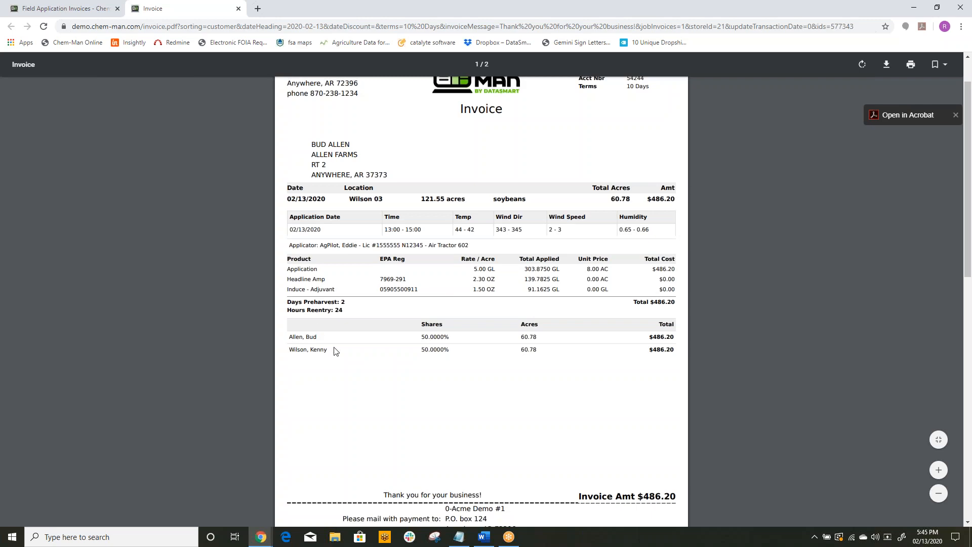
scroll(506, 371, "down", 7)
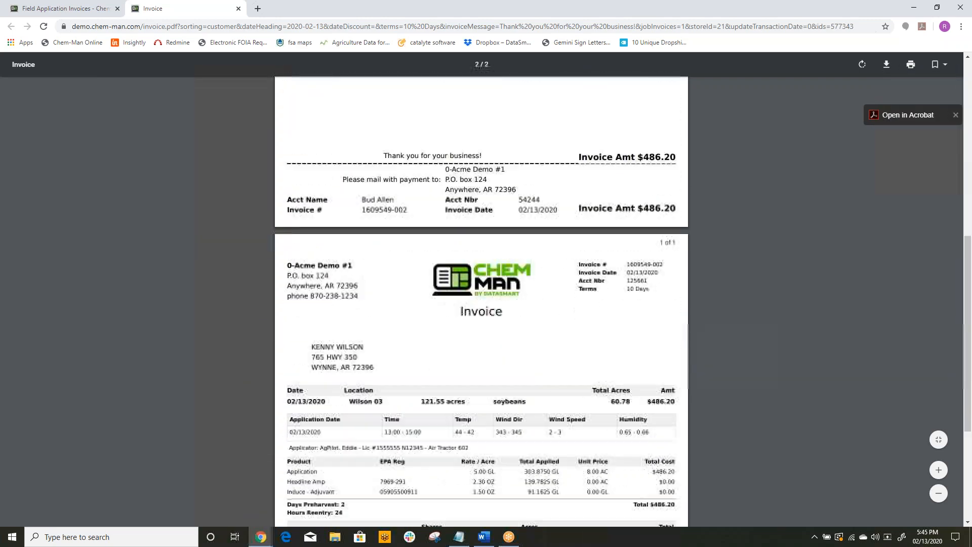
scroll(481, 303, "down", 3)
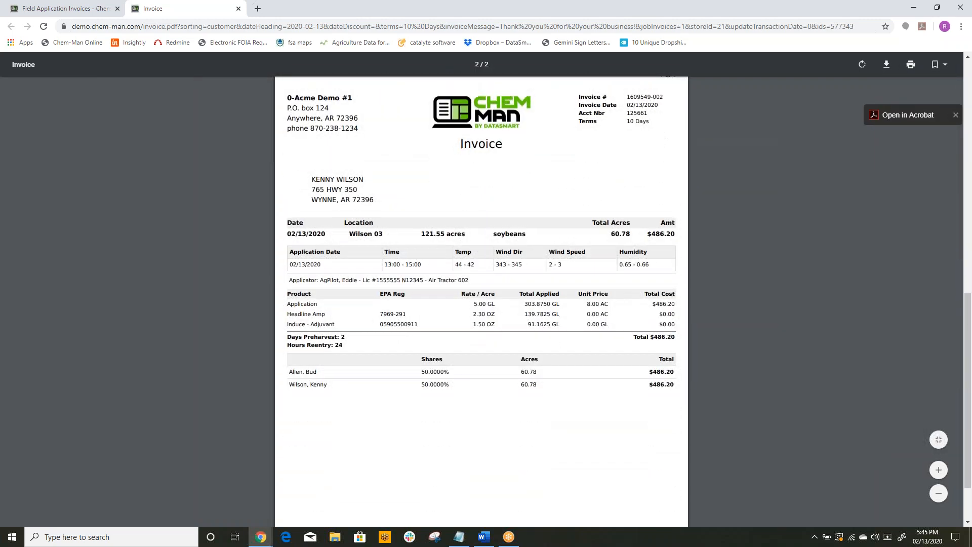
scroll(380, 305, "down", 2)
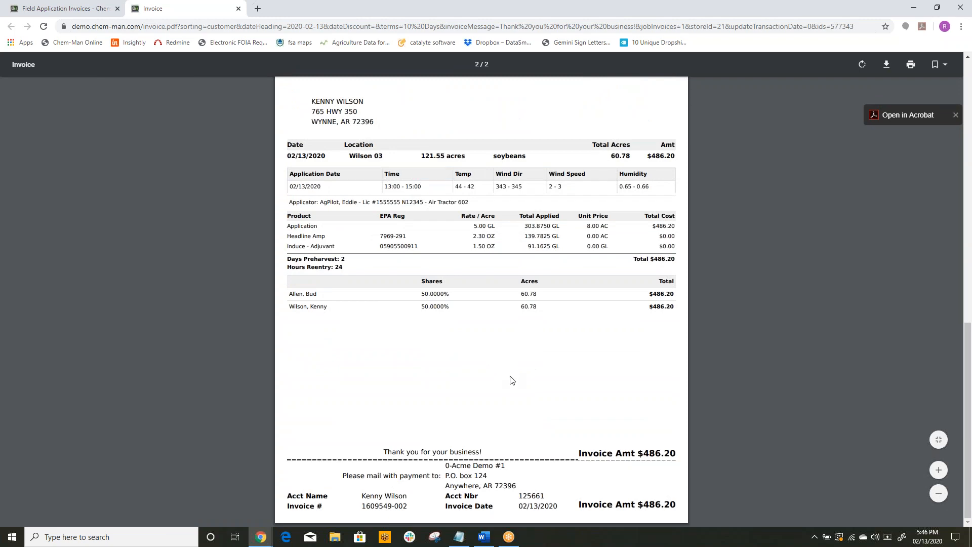
scroll(511, 380, "up", 13)
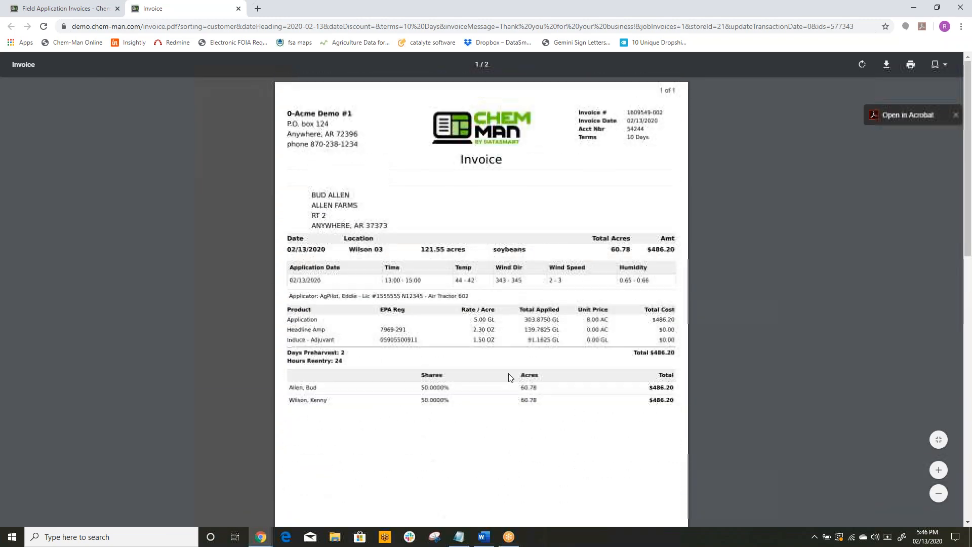
left_click(238, 8)
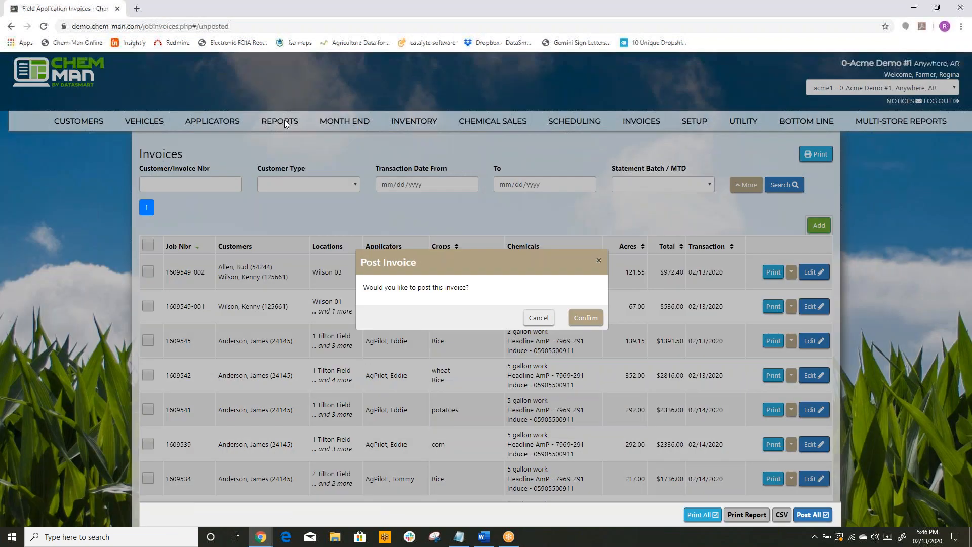
left_click(539, 318)
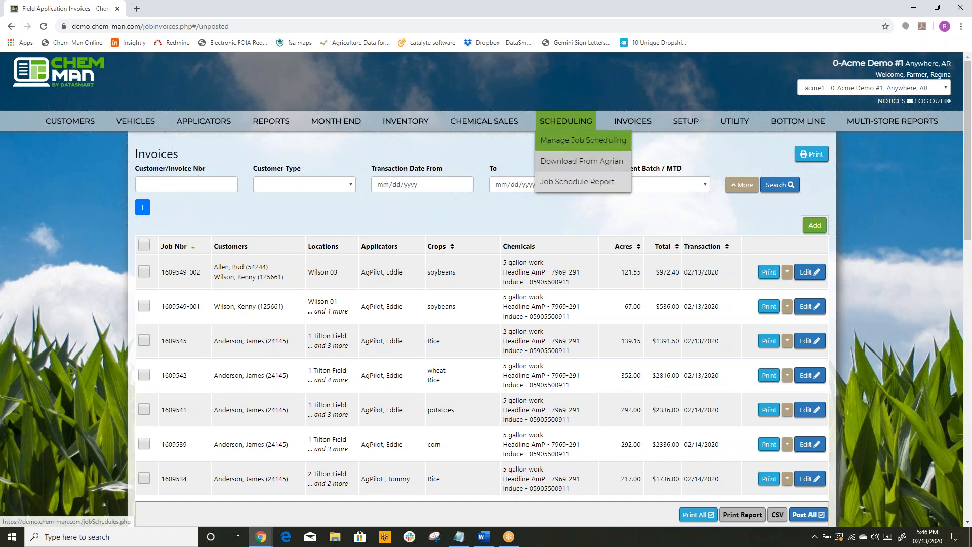
Step: Open the job batches from job scheduling and create a batch from the unbatched 188.55-acre and 81.01-acre corn jobs
left_click(551, 145)
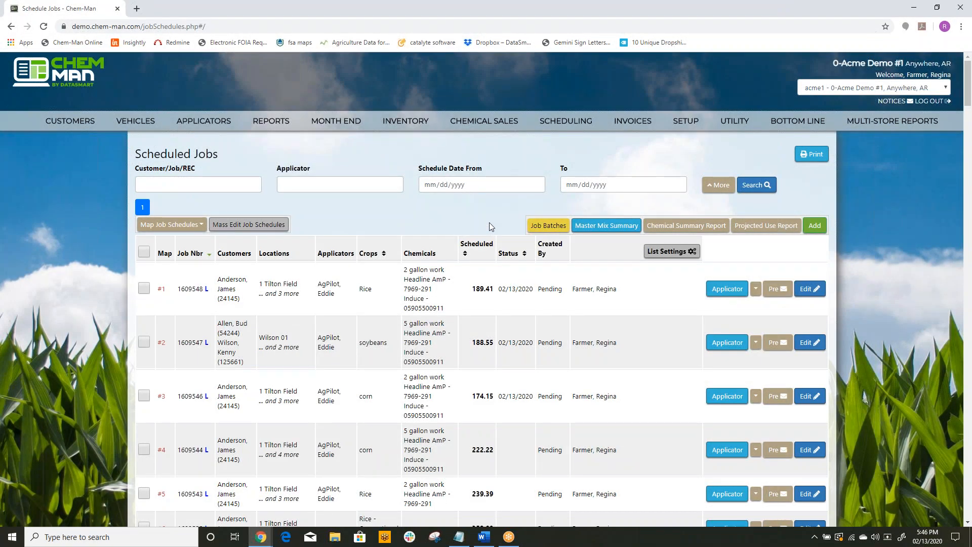
left_click(547, 225)
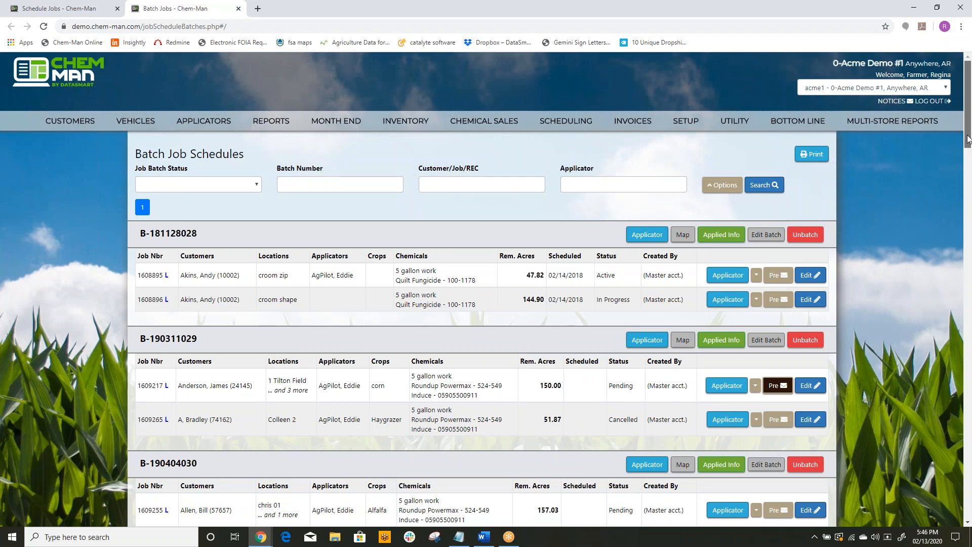
left_click_drag(967, 136, 967, 137)
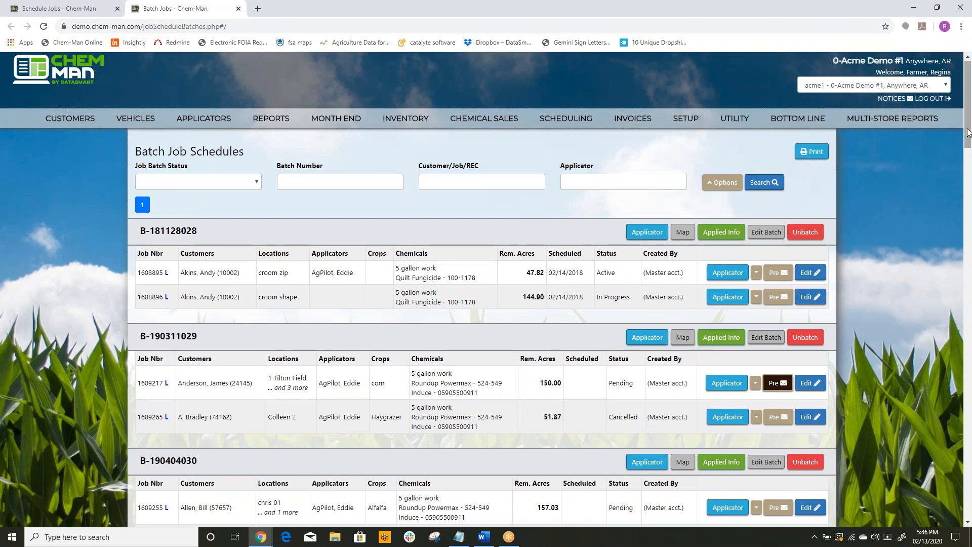
left_click_drag(967, 137, 968, 465)
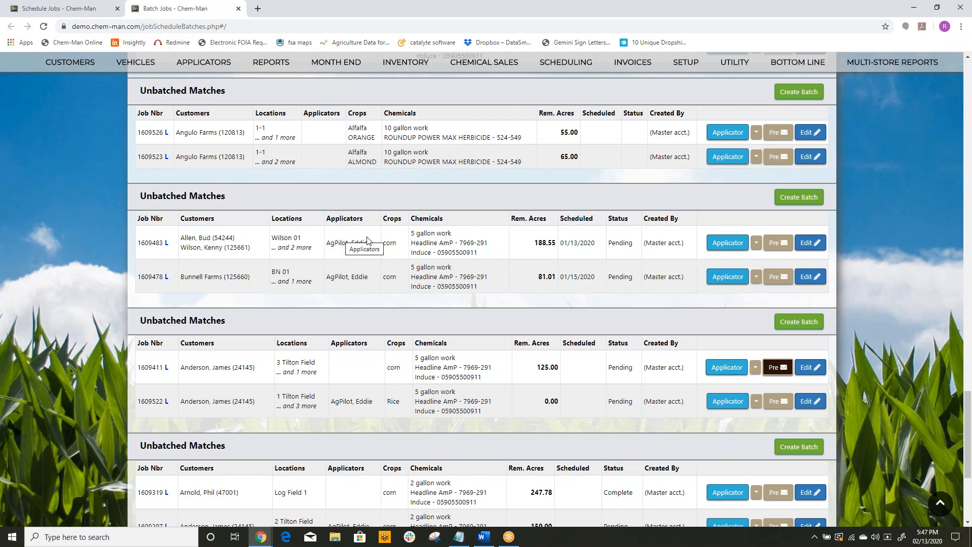
left_click(807, 198)
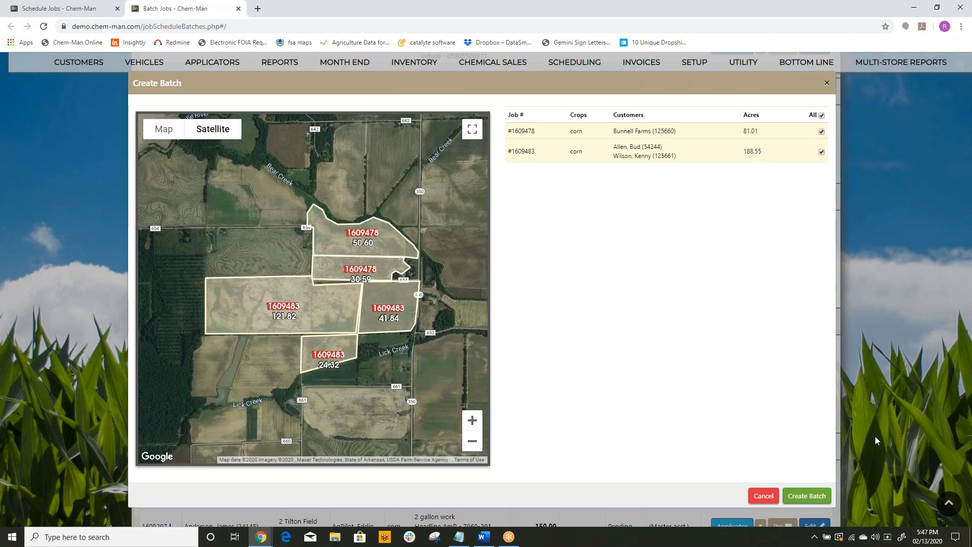
left_click(809, 496)
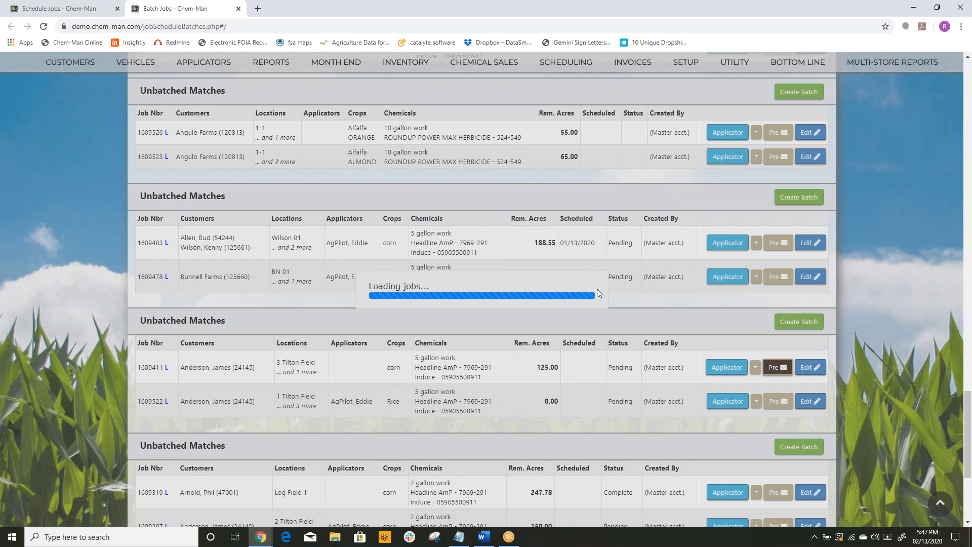
Step: Locate the new batch in the list and examine its map with the field boundaries and the file export options
scroll(596, 288, "up", 5)
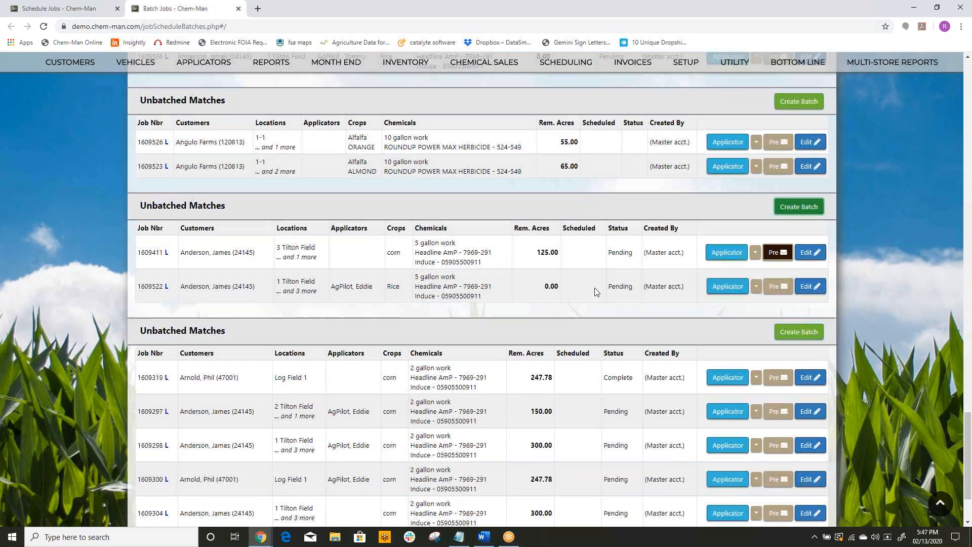
scroll(594, 287, "up", 19)
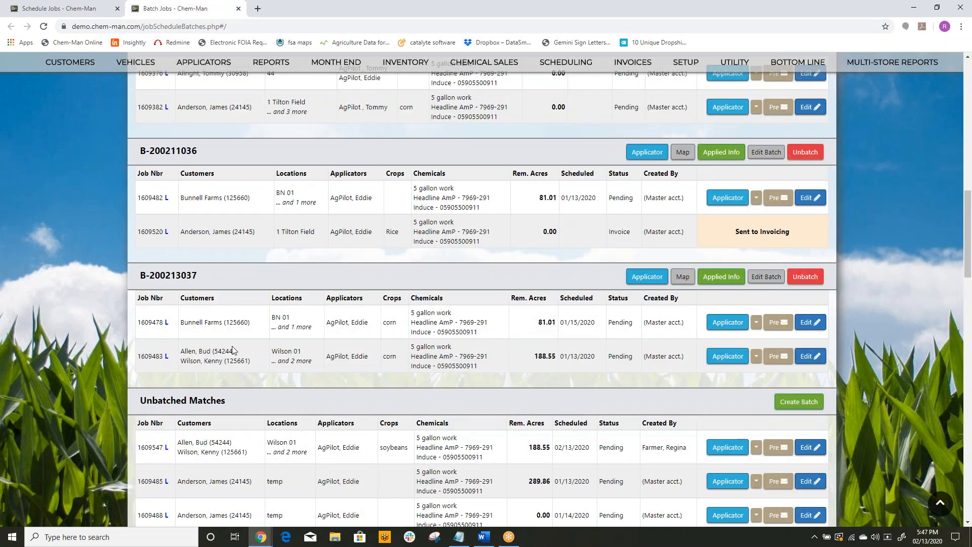
left_click(683, 276)
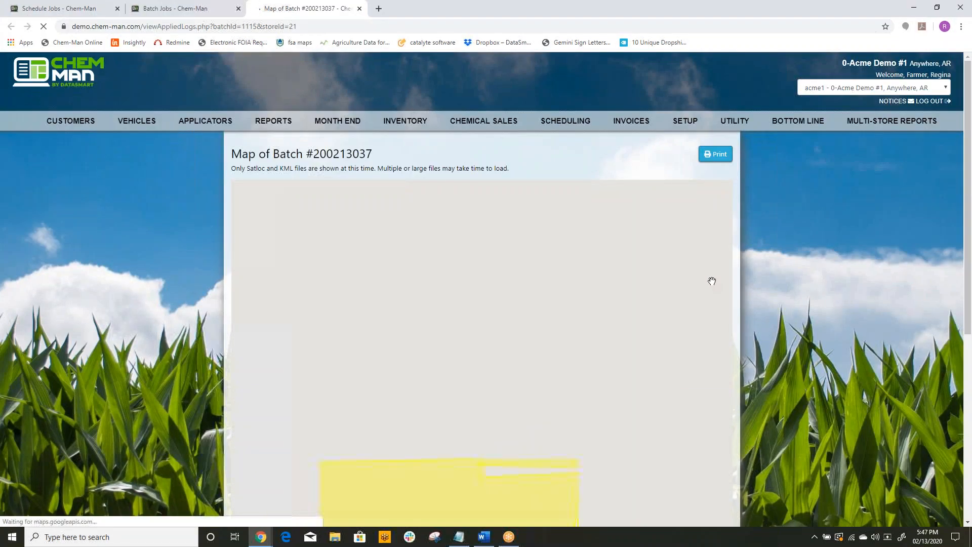
scroll(760, 296, "down", 2)
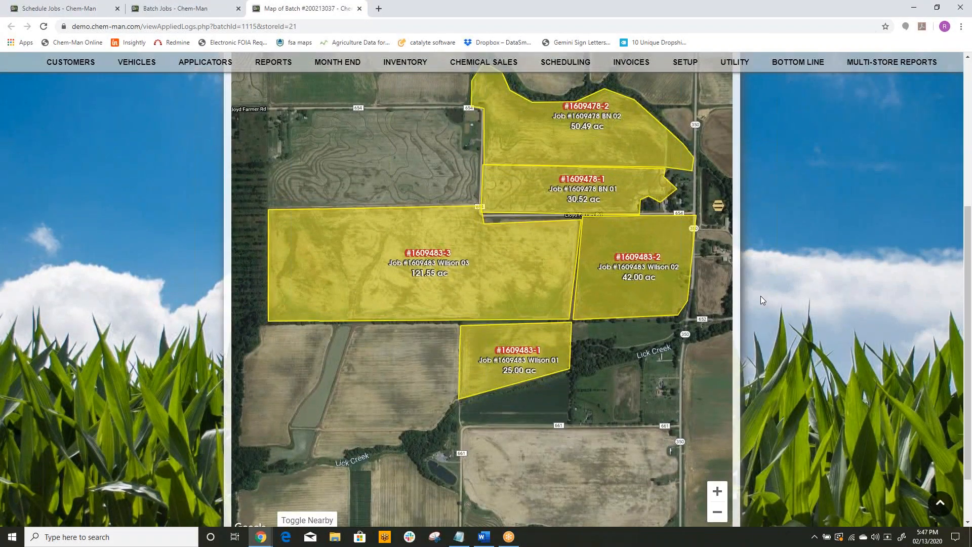
scroll(760, 295, "up", 2)
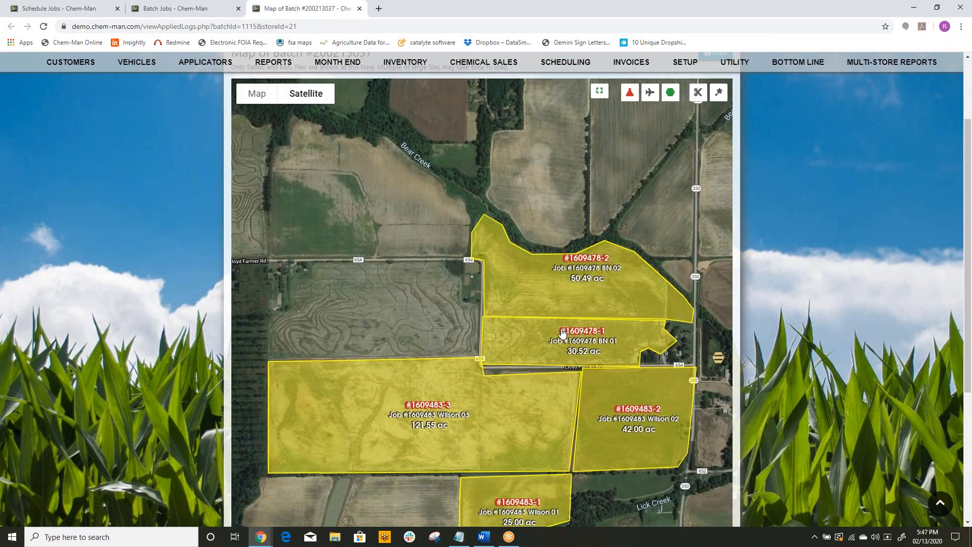
scroll(808, 333, "down", 4)
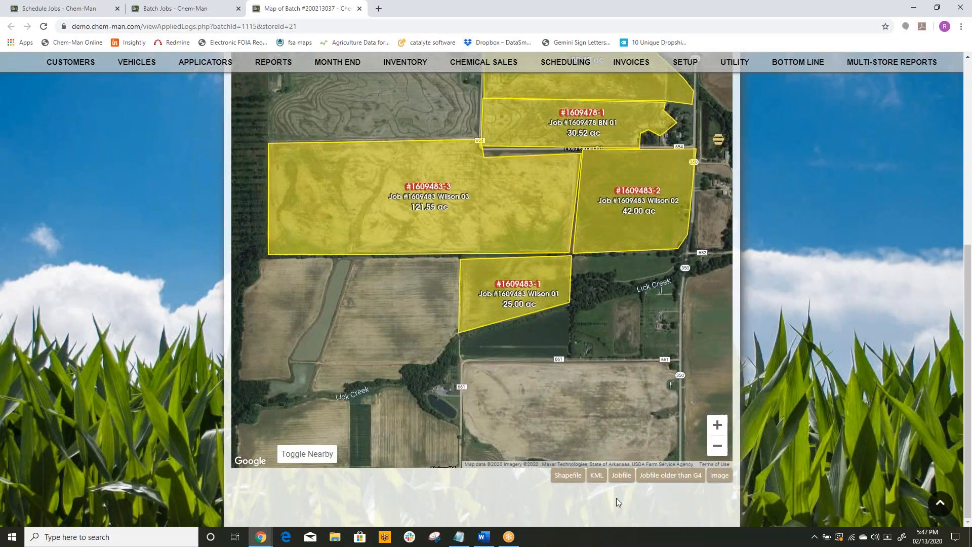
scroll(805, 333, "up", 6)
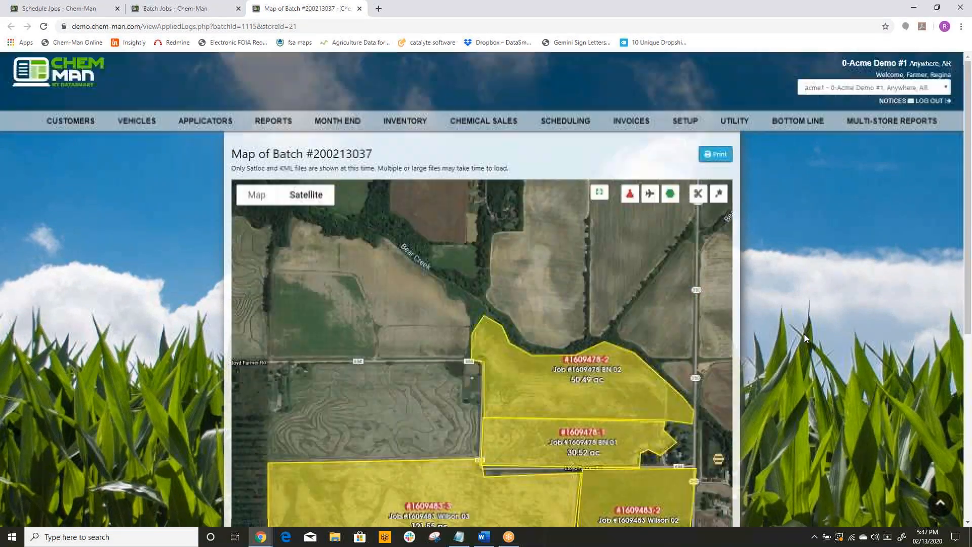
left_click(359, 9)
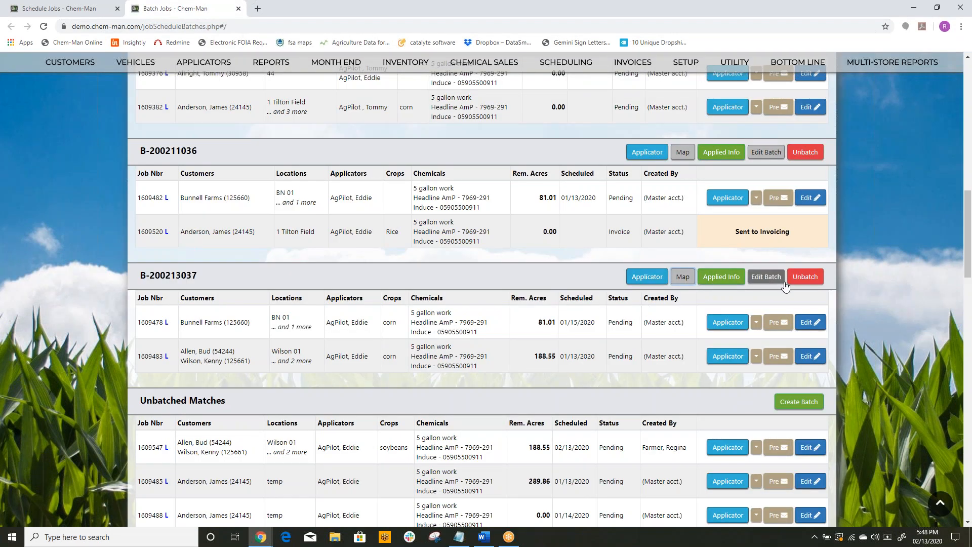
Step: Return to the scheduled jobs list and toggle the selection of all jobs on and off
scroll(901, 268, "up", 15)
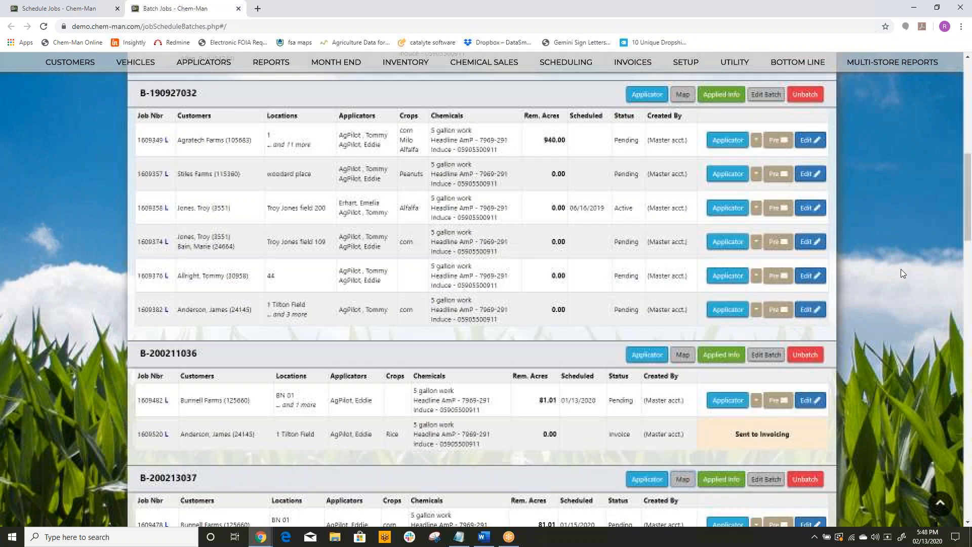
scroll(900, 273, "up", 2)
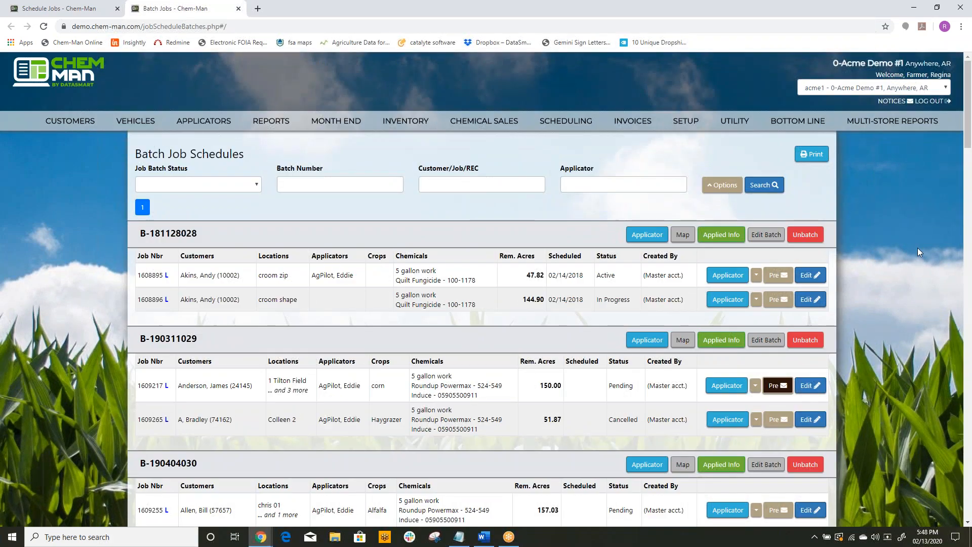
mouse_move(565, 130)
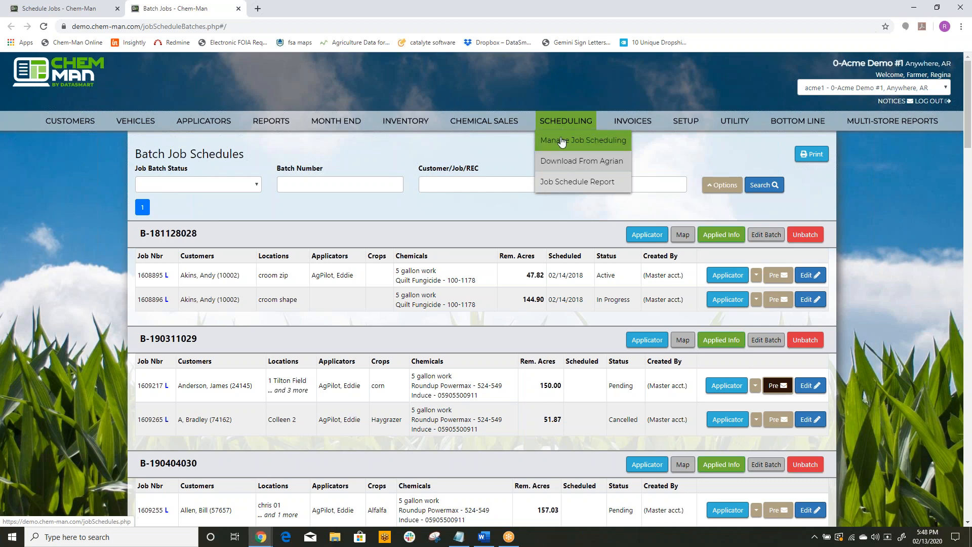
left_click(558, 142)
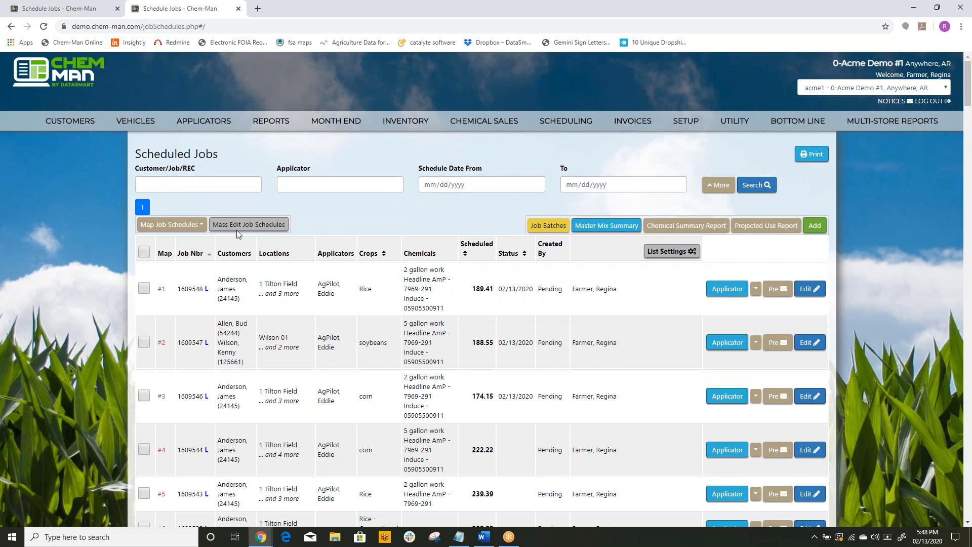
left_click(144, 252)
left_click(145, 251)
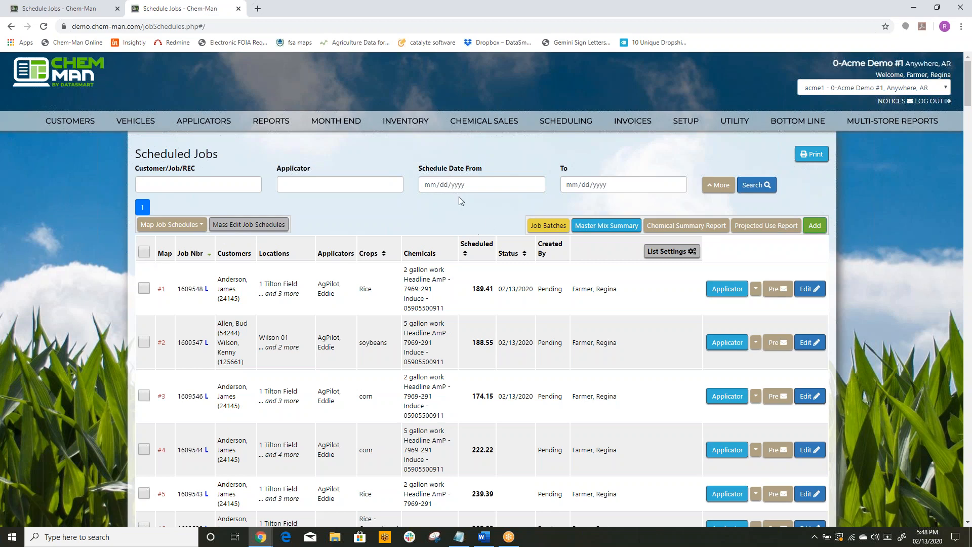
Step: Filter the scheduled jobs to schedule dates from 02/13/2020 to 02/13/2020, and show the additional search filters
left_click(433, 185)
type("02/1")
type("3/0004")
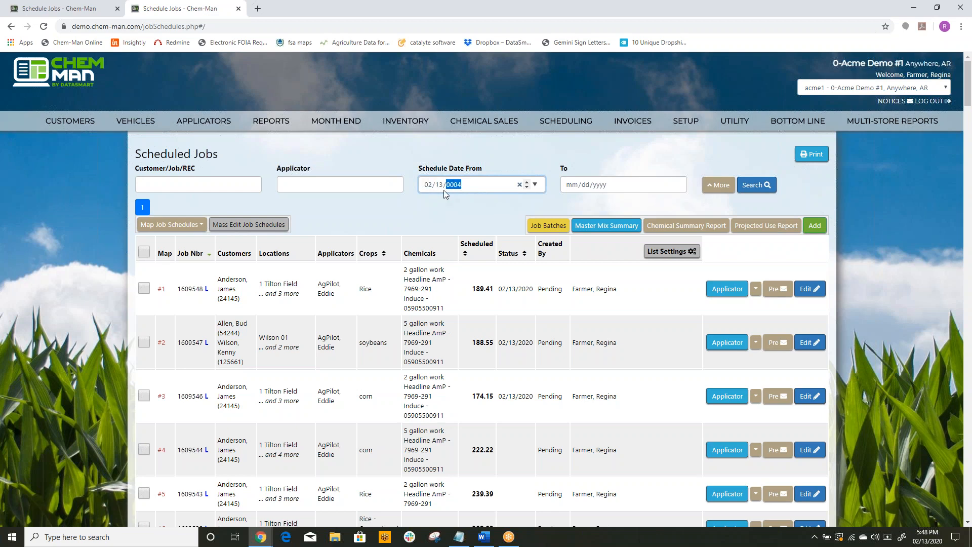
key("BackSpace")
key("Tab")
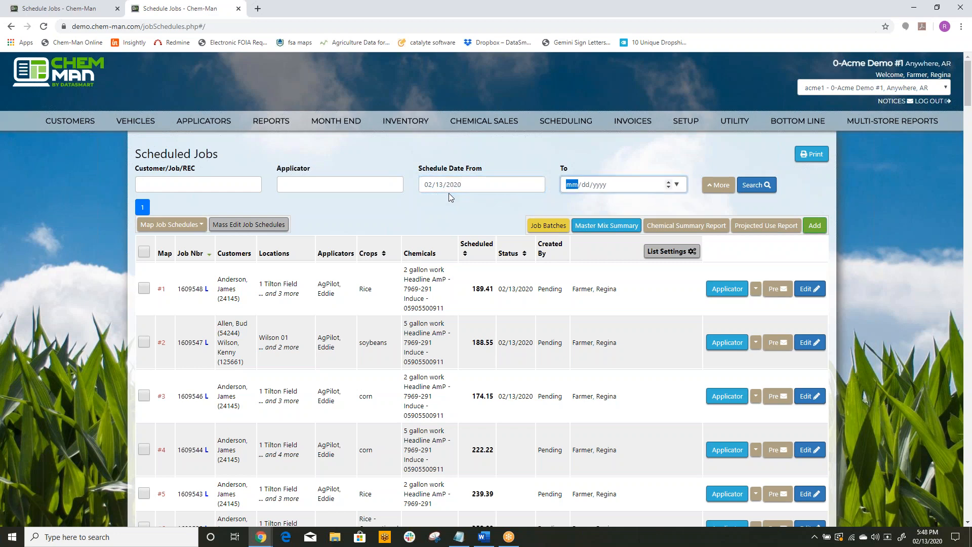
type("021320")
key("Return")
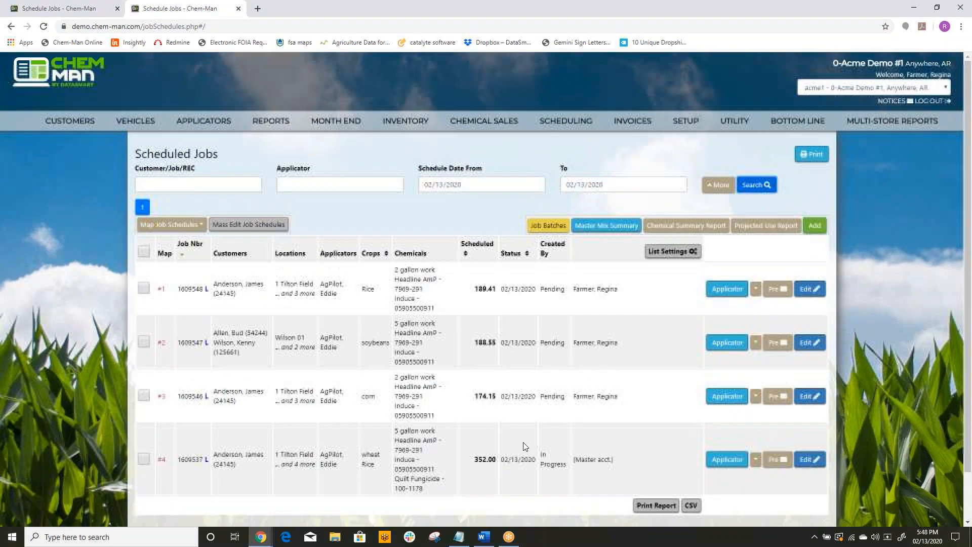
left_click(716, 185)
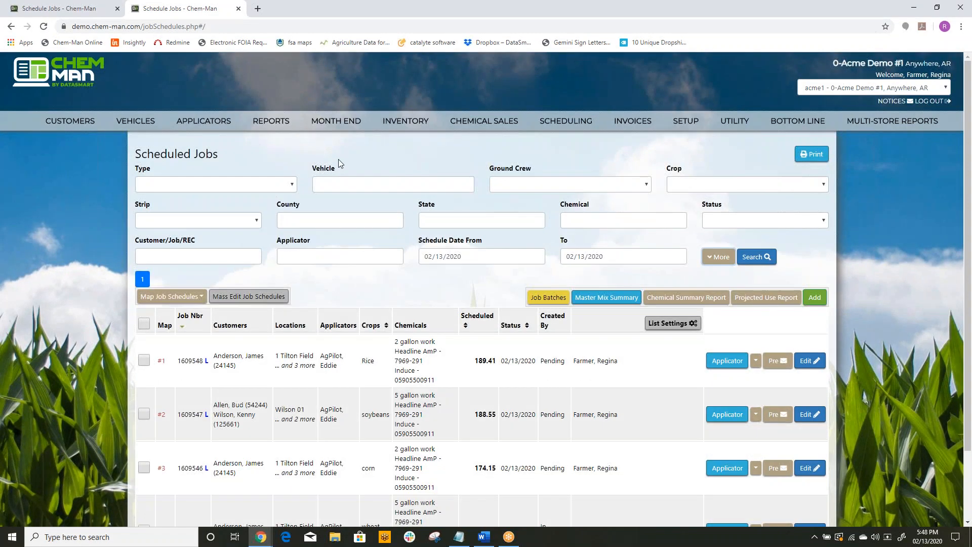
Step: Start a mass edit of all four jobs scheduled for 02/13/2020 and set their job status to In Progress
left_click(710, 258)
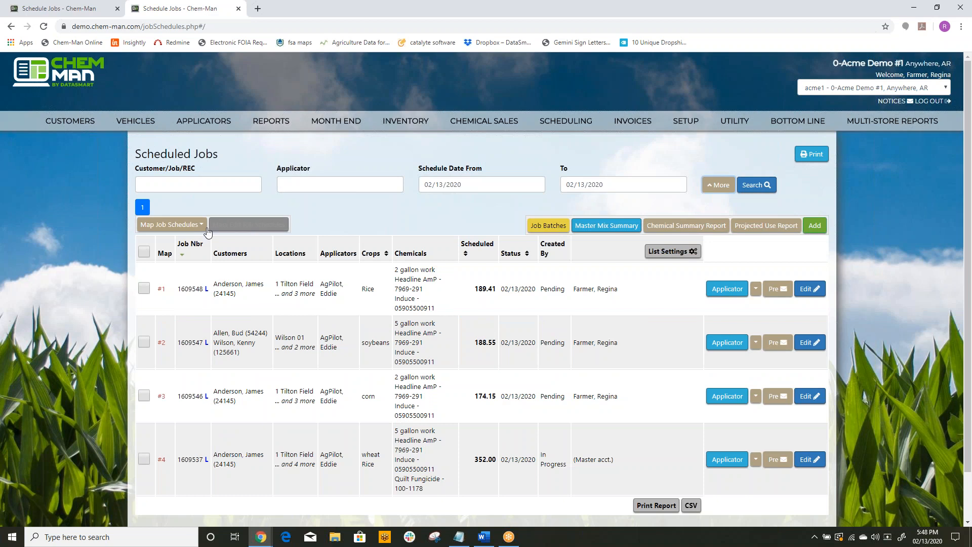
left_click(144, 252)
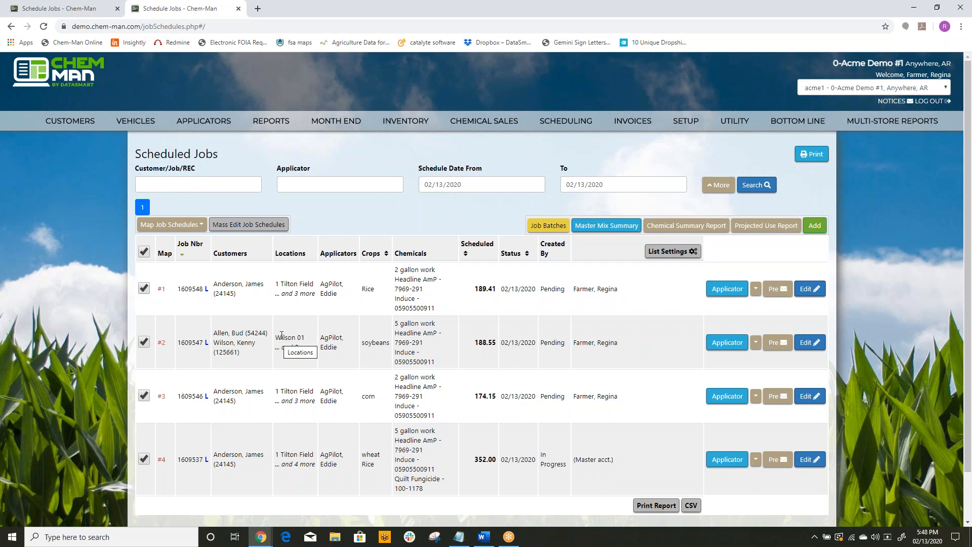
left_click(270, 226)
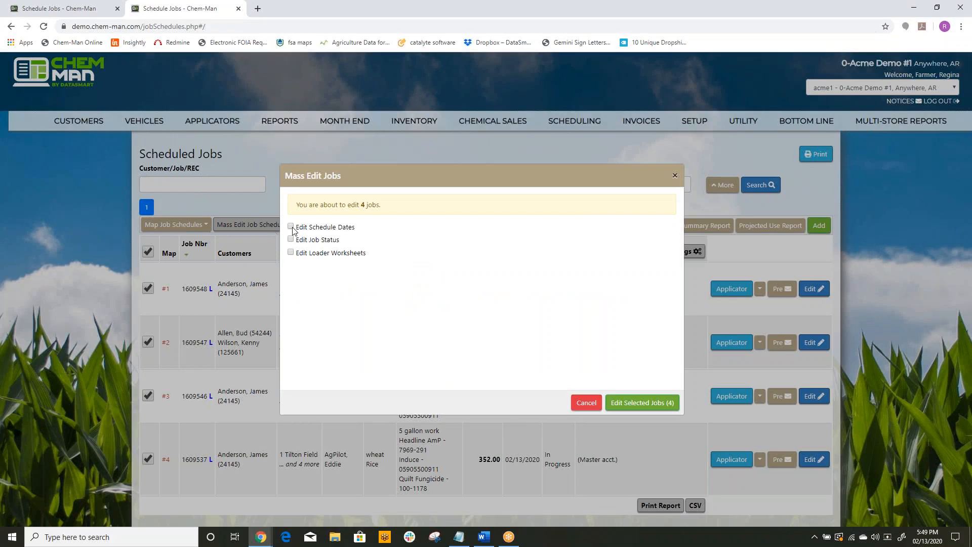
left_click(292, 241)
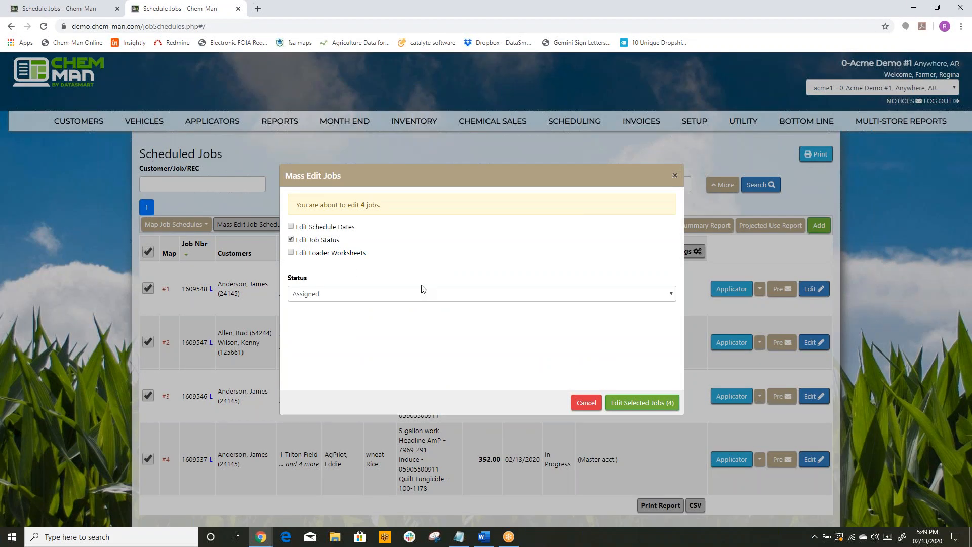
left_click(492, 295)
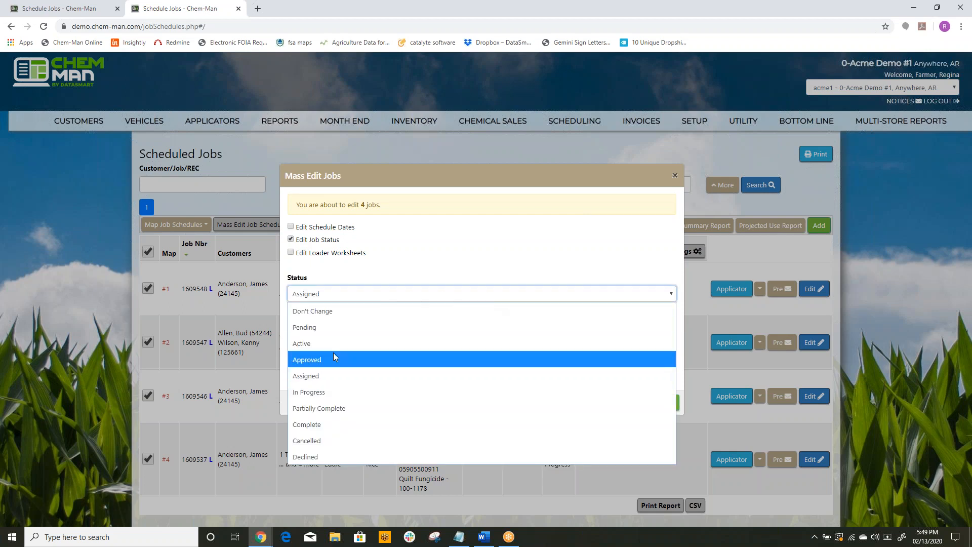
left_click(321, 393)
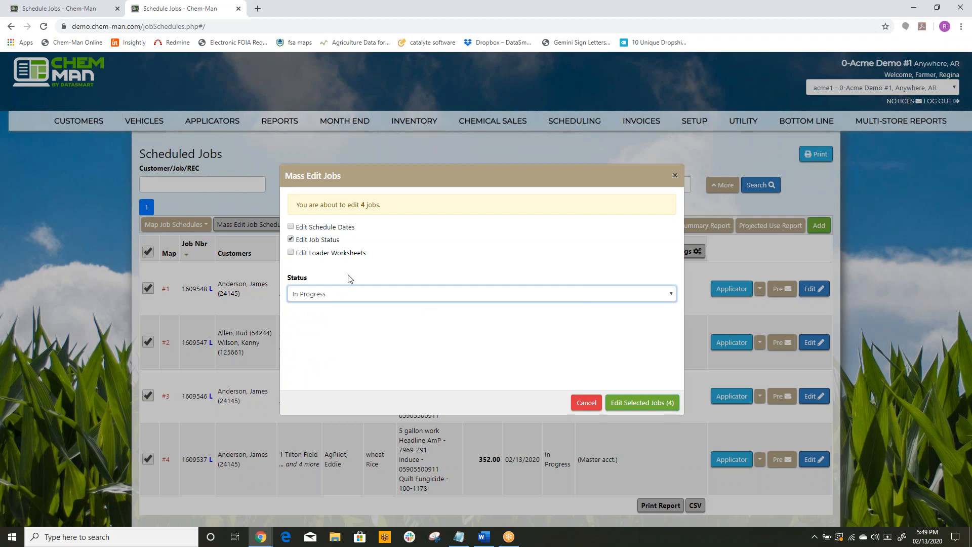
Step: Include the loader worksheets with the pilot as Liquid applicator, and apply the mass edit to the four selected jobs
left_click(291, 253)
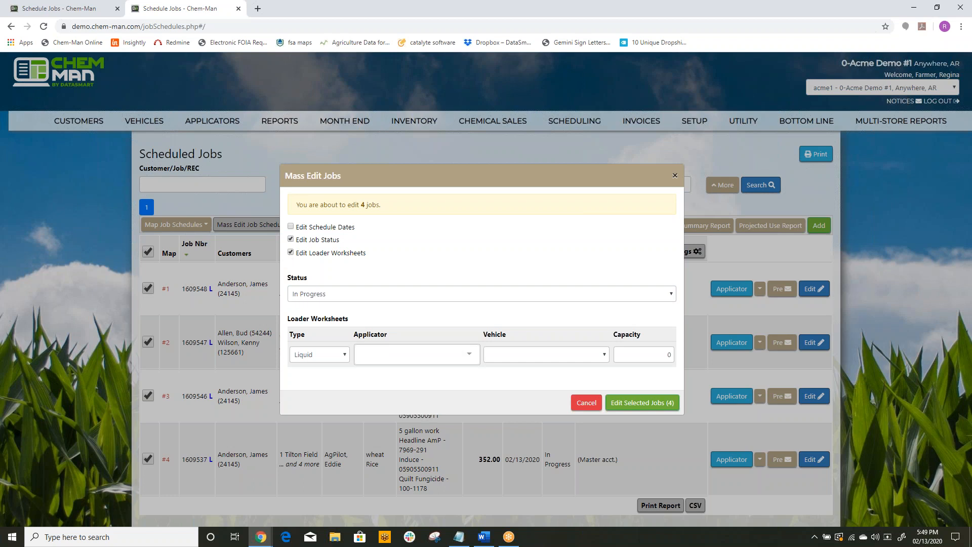
left_click(466, 354)
left_click(402, 377)
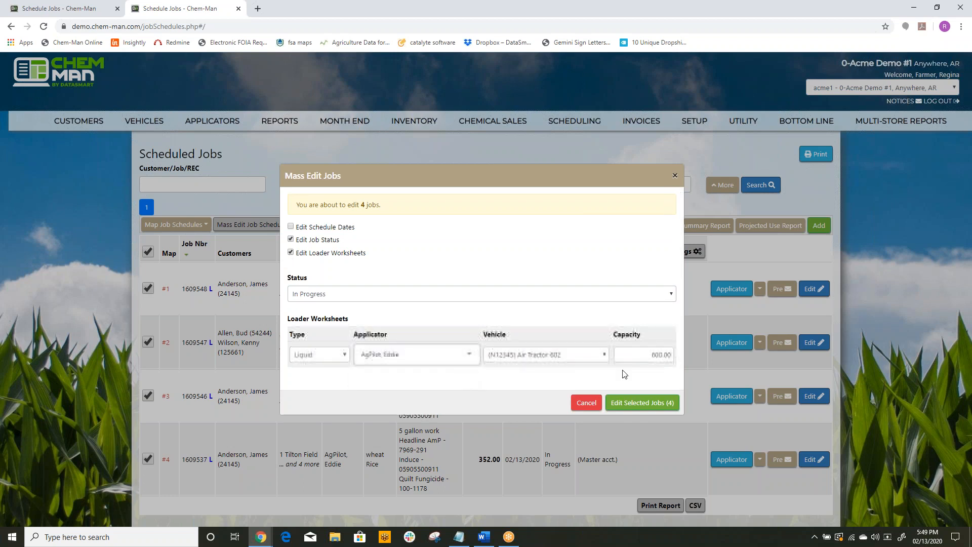
left_click(627, 404)
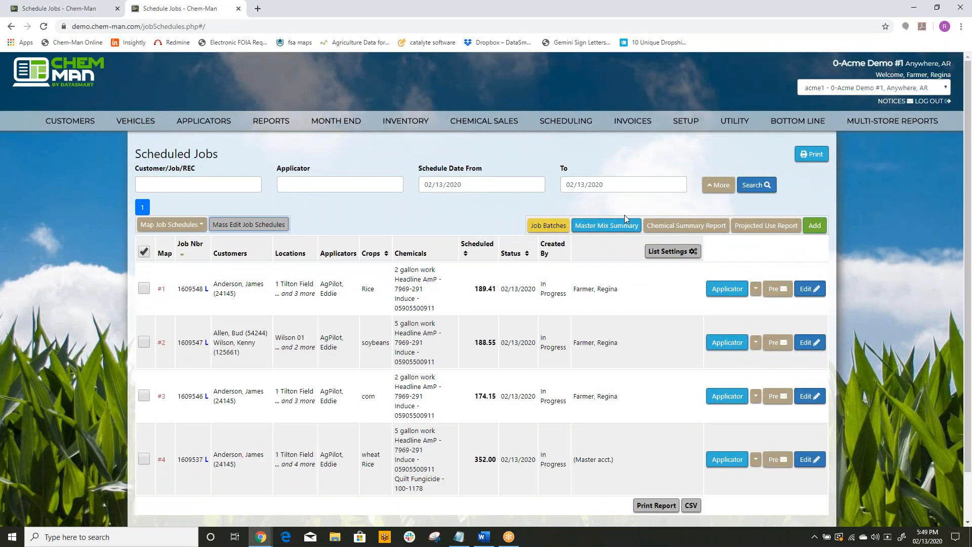
Step: Add a new job schedule from job scheduling and open the map of its blank location
mouse_move(557, 124)
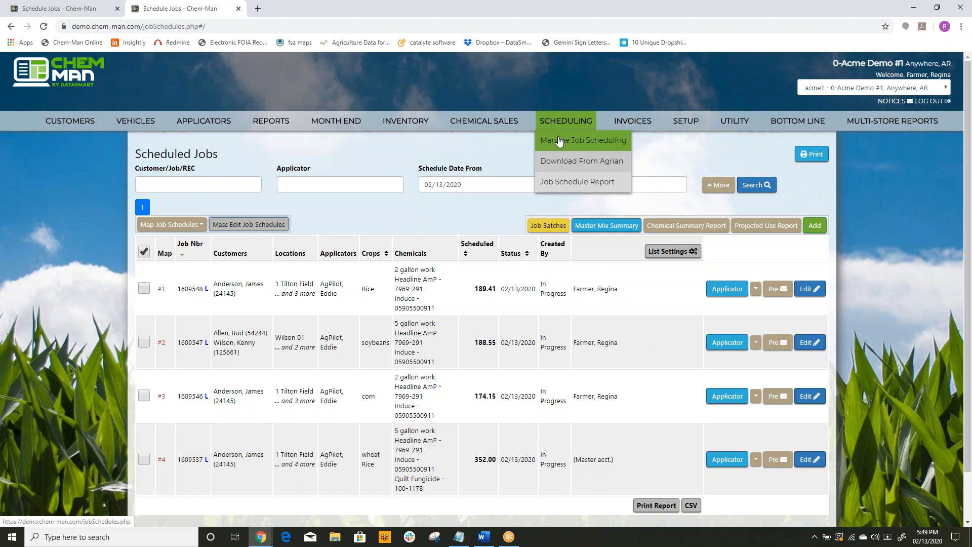
left_click(559, 141)
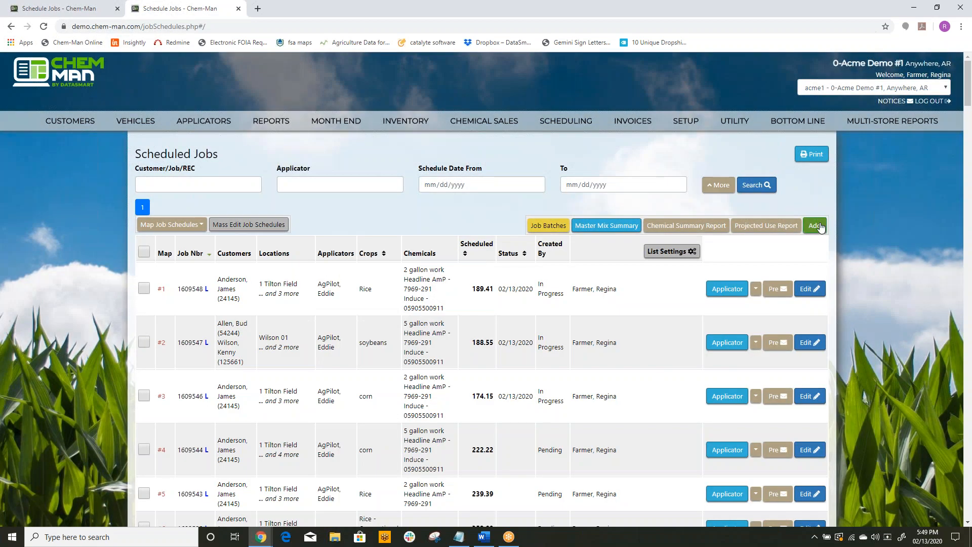
left_click(814, 225)
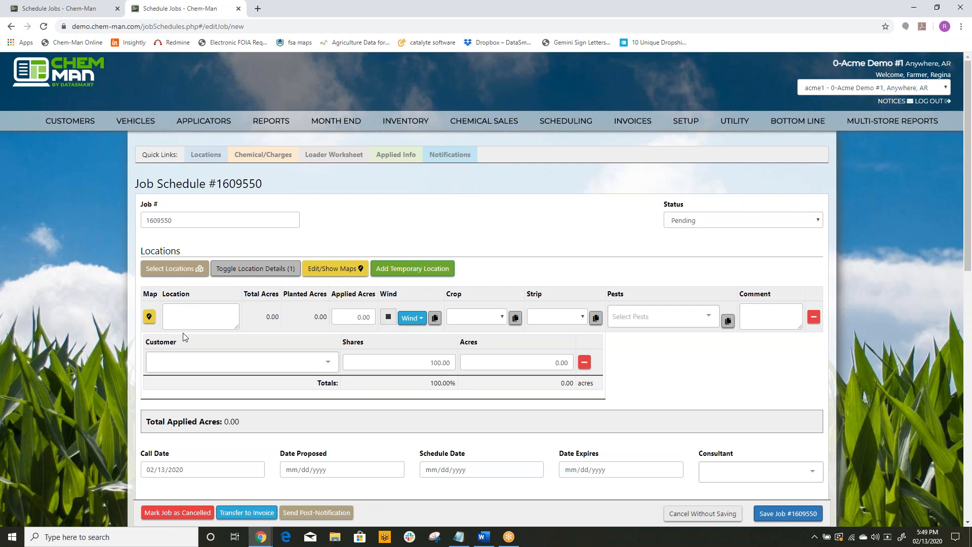
left_click(149, 318)
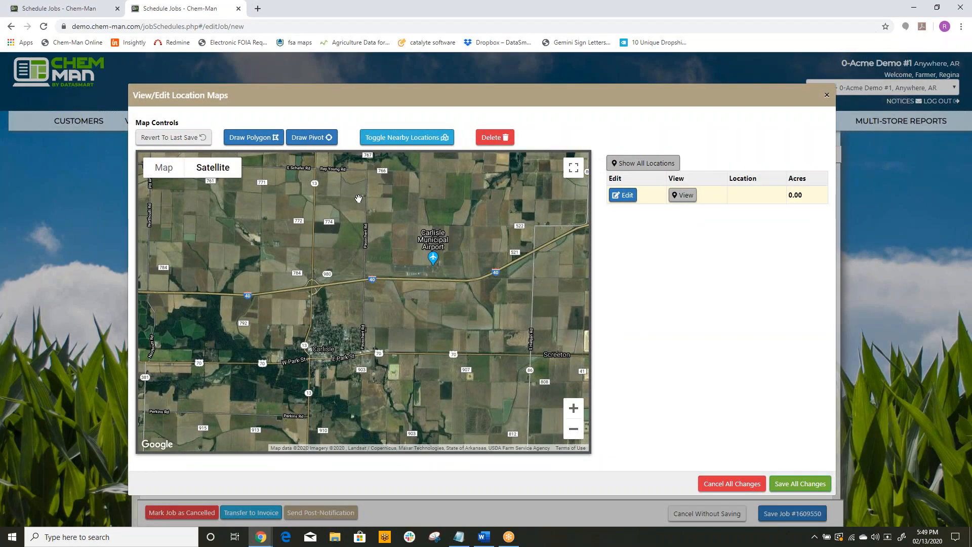
Step: Draw a four-cornered polygon of about 90 acres around the field northwest of Carlisle Municipal Airport and save the map changes
scroll(359, 245, "up", 1)
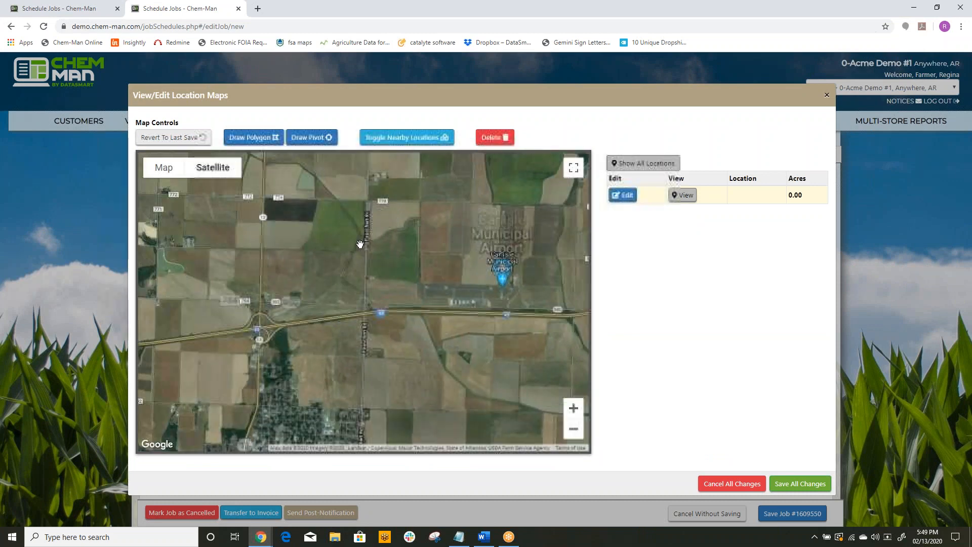
left_click(251, 137)
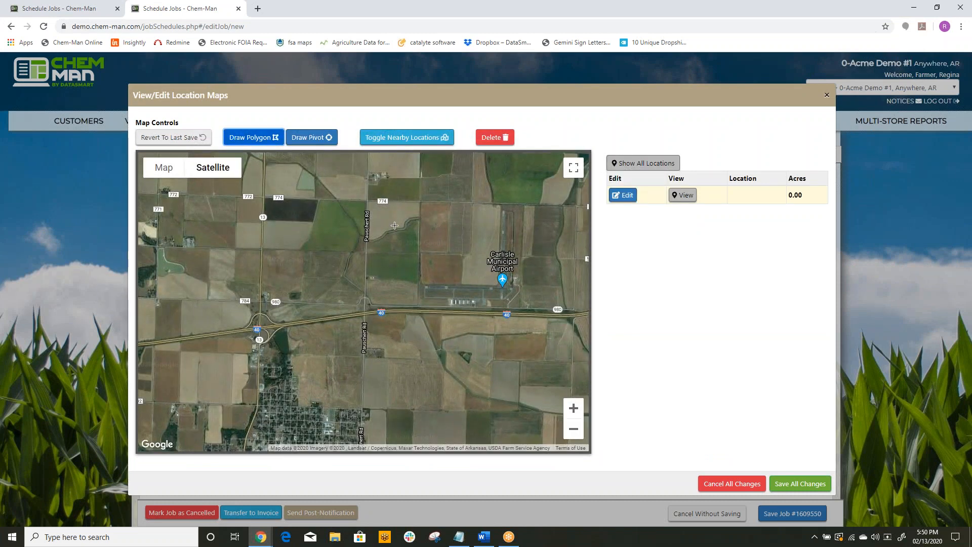
left_click(419, 201)
left_click(418, 251)
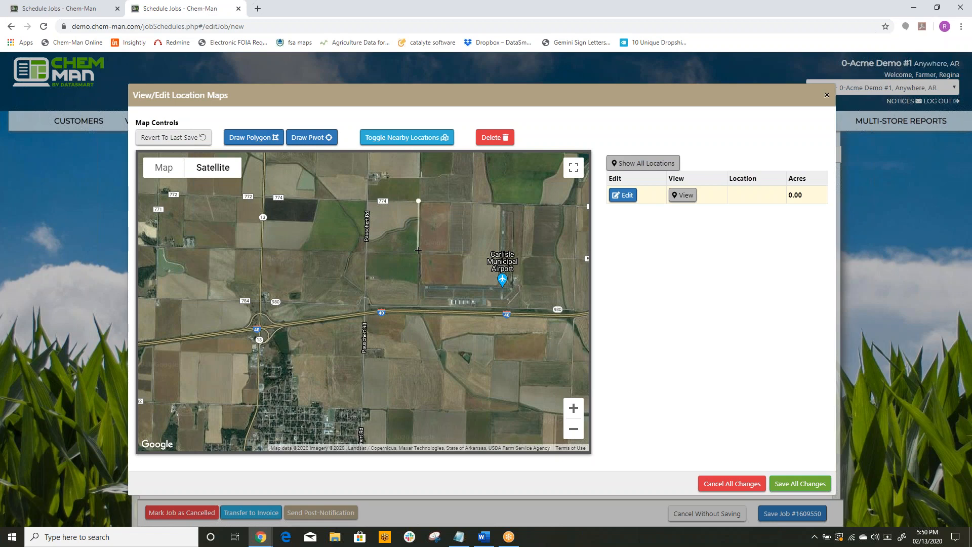
left_click(448, 251)
left_click(451, 203)
left_click(418, 201)
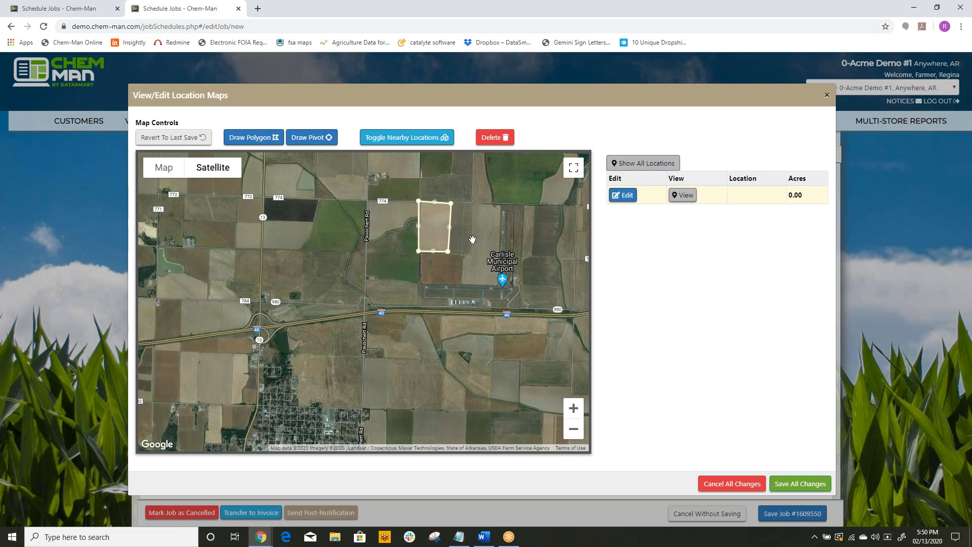
left_click(799, 483)
Step: Name the location "temp job for friend" and set its crop to Pecans, strip to Home Place and pest to Anything
left_click(204, 308)
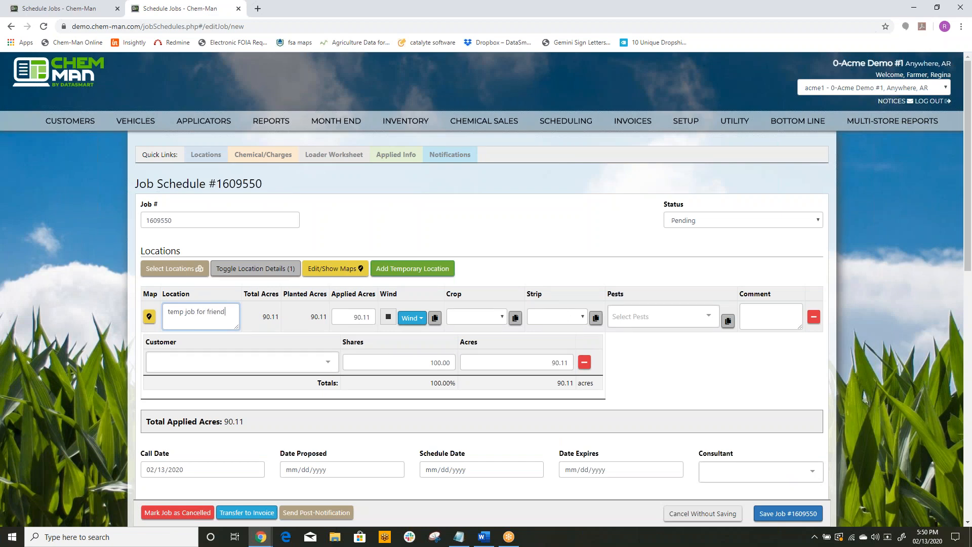
left_click(498, 319)
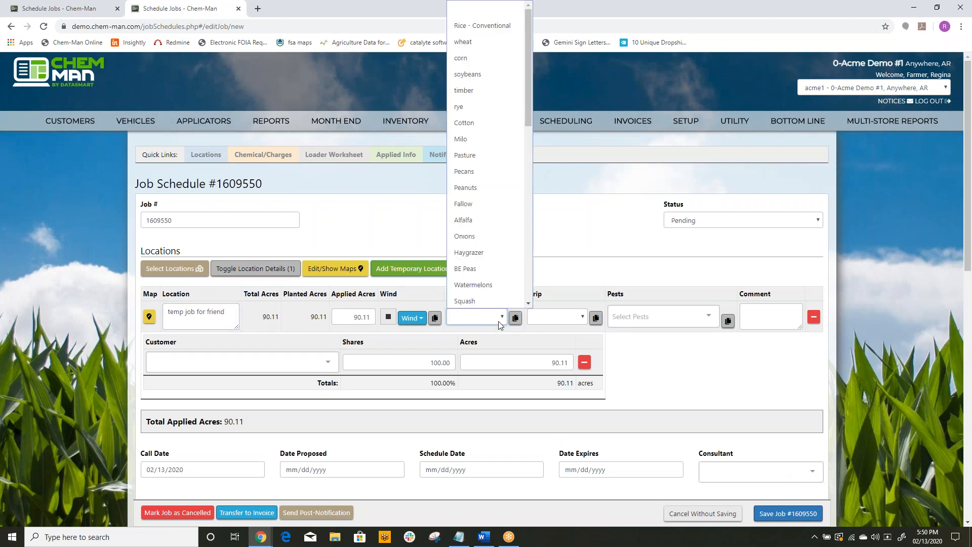
left_click(465, 171)
left_click(581, 317)
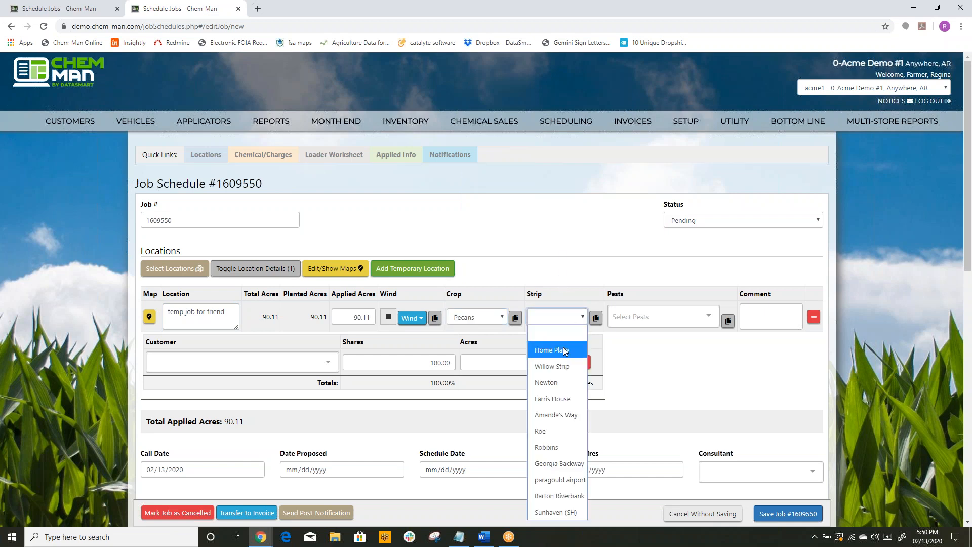
left_click(562, 349)
left_click(658, 318)
left_click(682, 336)
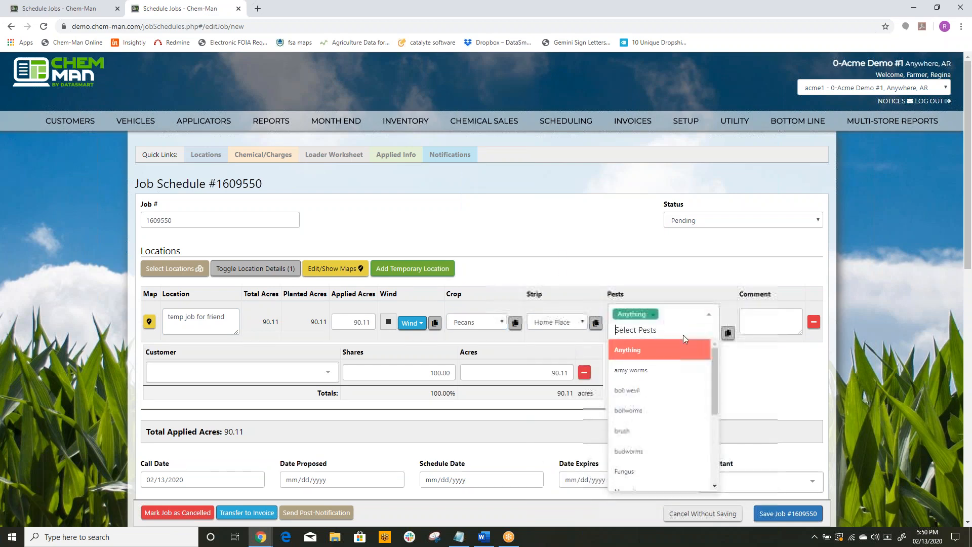
left_click(754, 362)
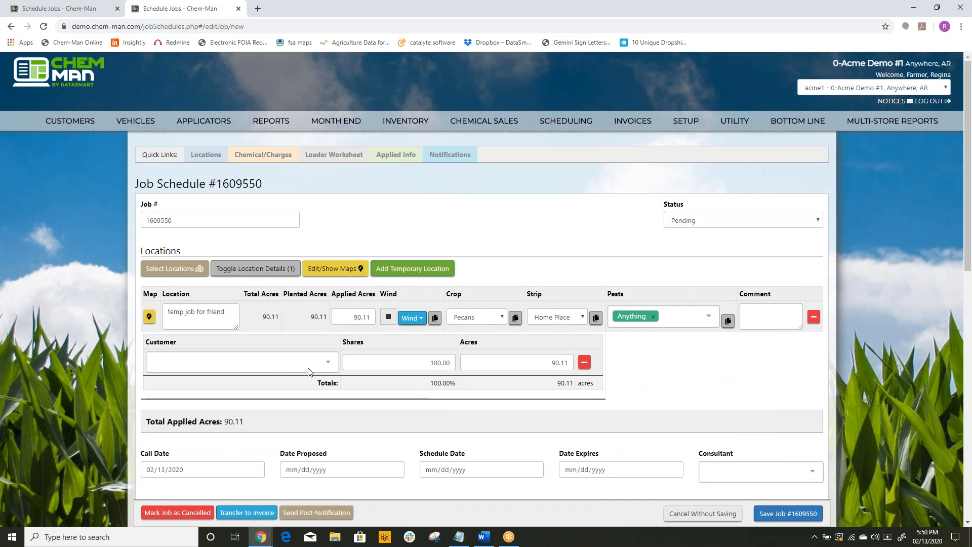
Step: Assign the third listed customer to the temporary location and fill the chemicals and charges from the last used recipe
left_click(327, 364)
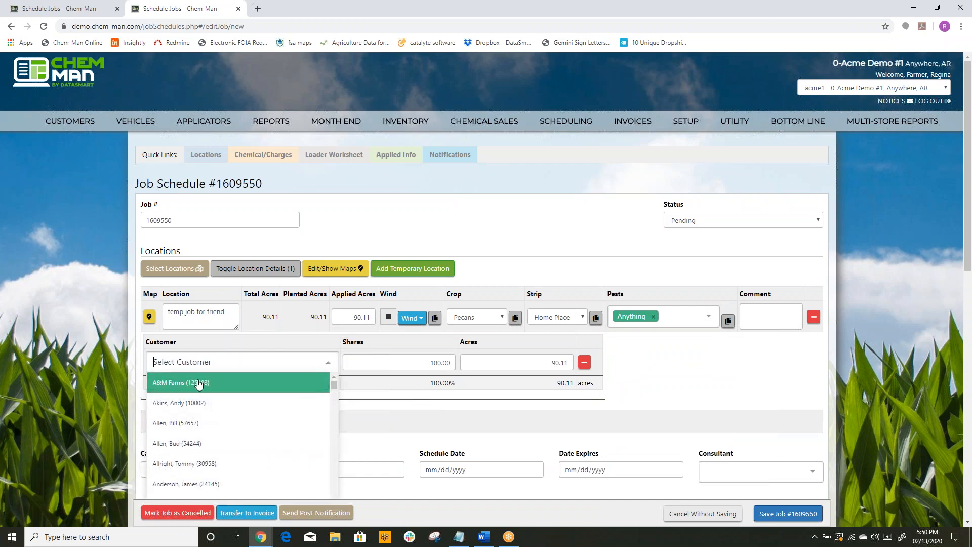
left_click(188, 424)
scroll(704, 387, "down", 3)
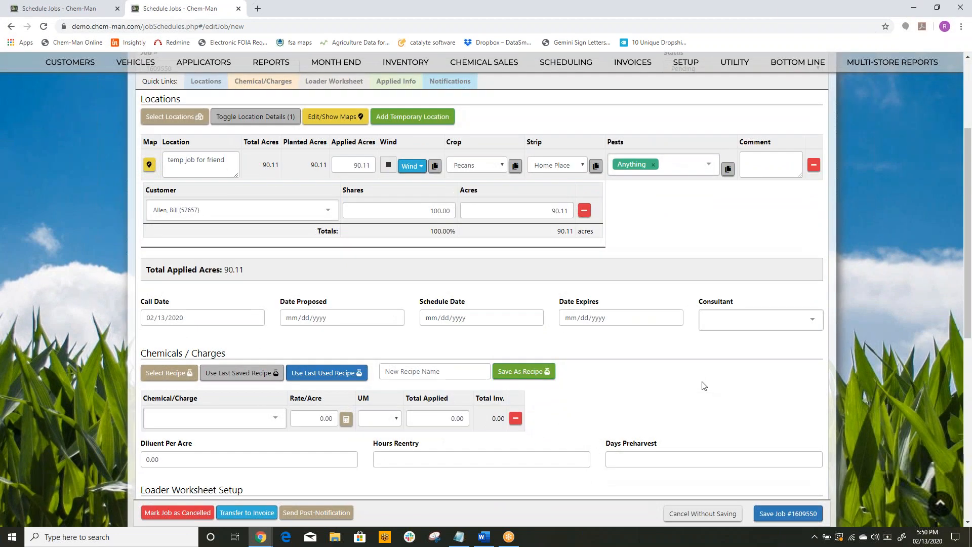
left_click(309, 372)
Step: Choose the pilot as applicator in the loader worksheet setup and save the job
scroll(658, 390, "down", 5)
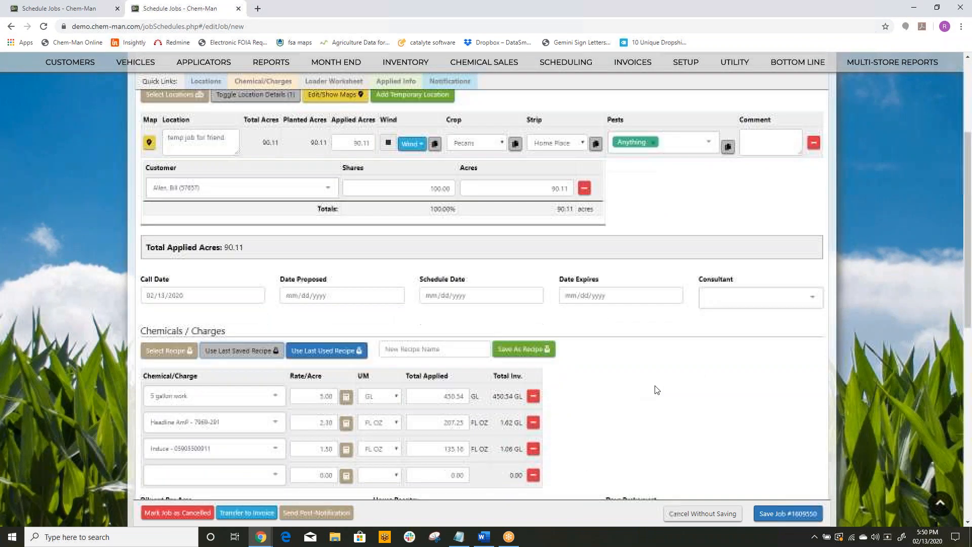
left_click(264, 353)
left_click(197, 372)
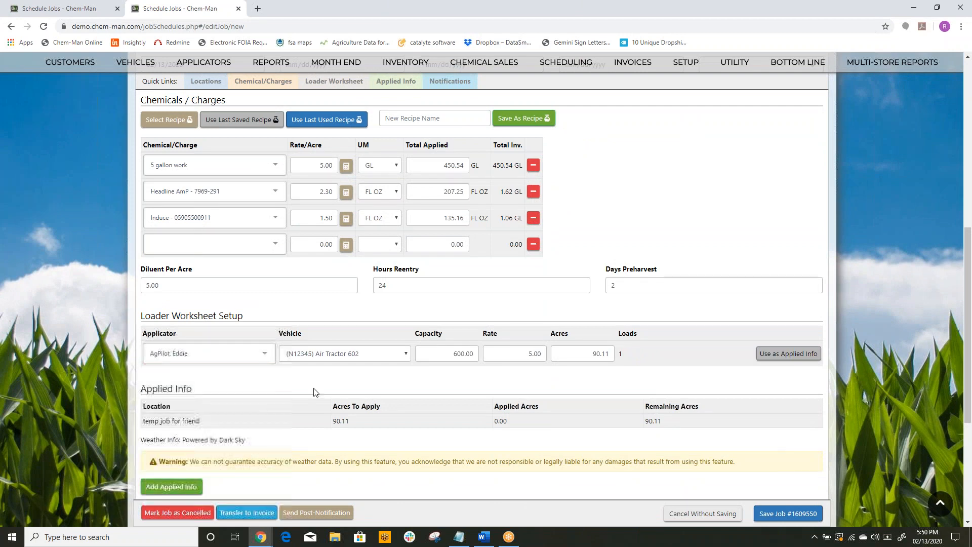
left_click(772, 514)
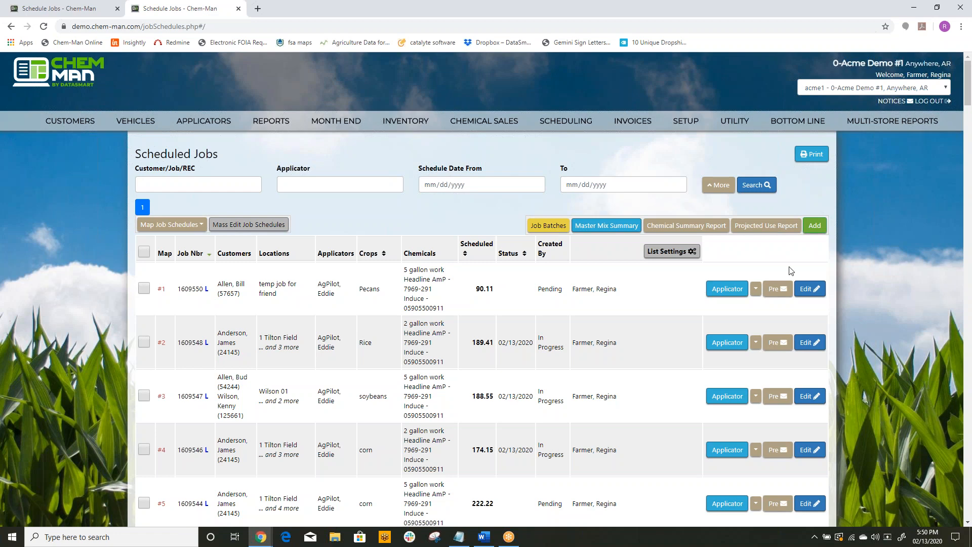
Step: Reopen the saved pecans job for editing and use its loader worksheet as the applied info
left_click(810, 289)
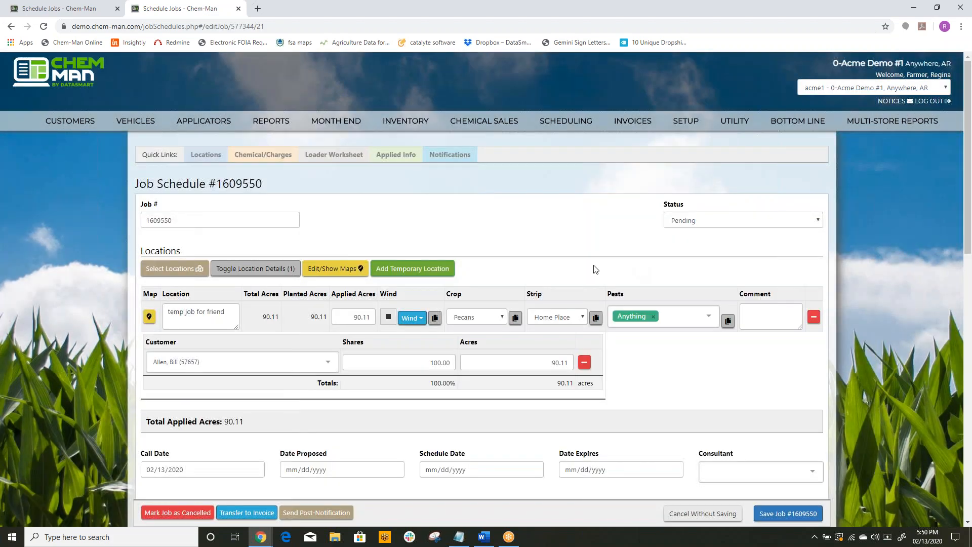
left_click(396, 156)
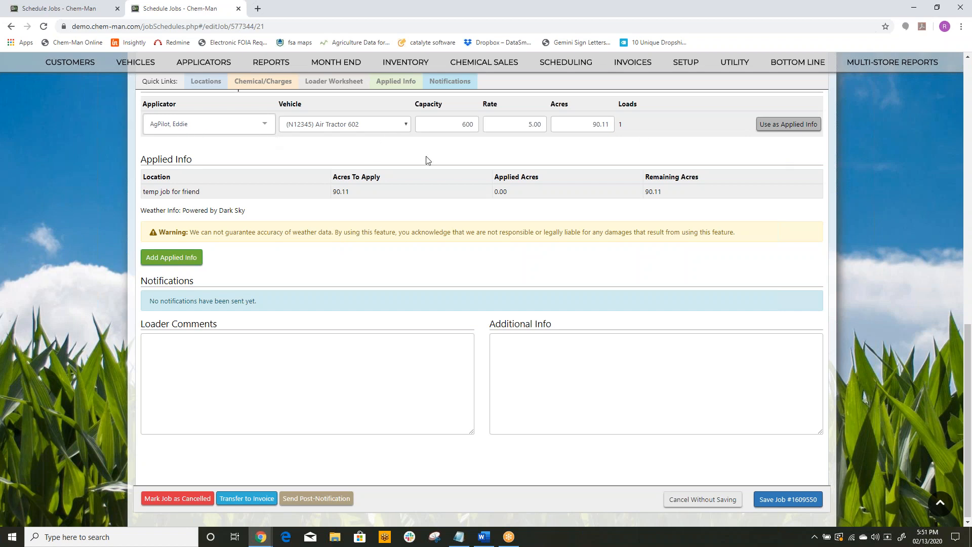
left_click(787, 125)
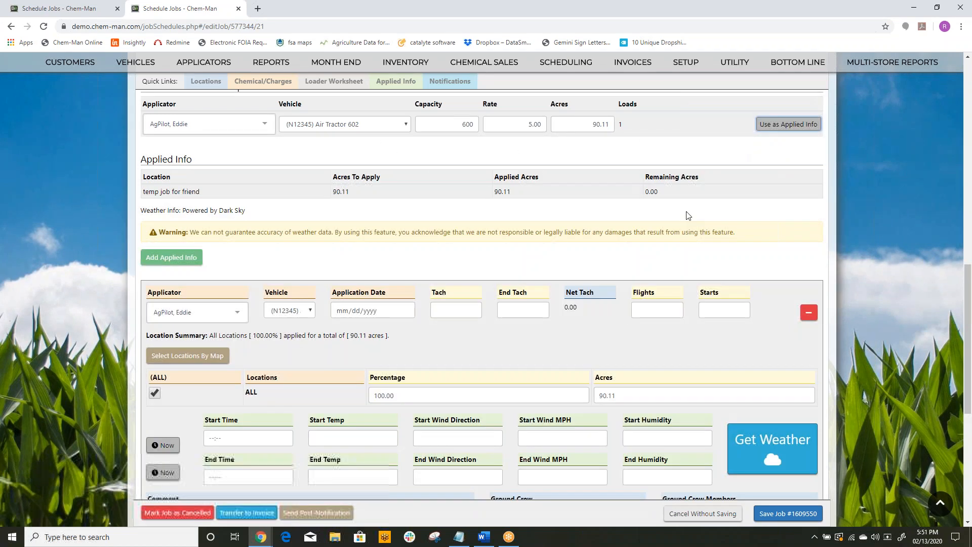
Step: Set the application date to 02/13/2020 and toggle the selection of all locations off and back on
left_click(404, 311)
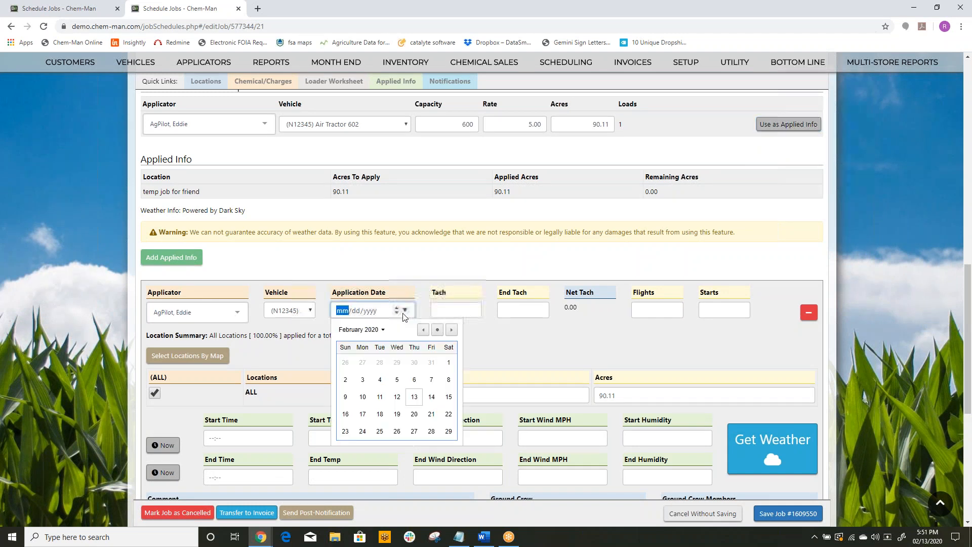
left_click(414, 398)
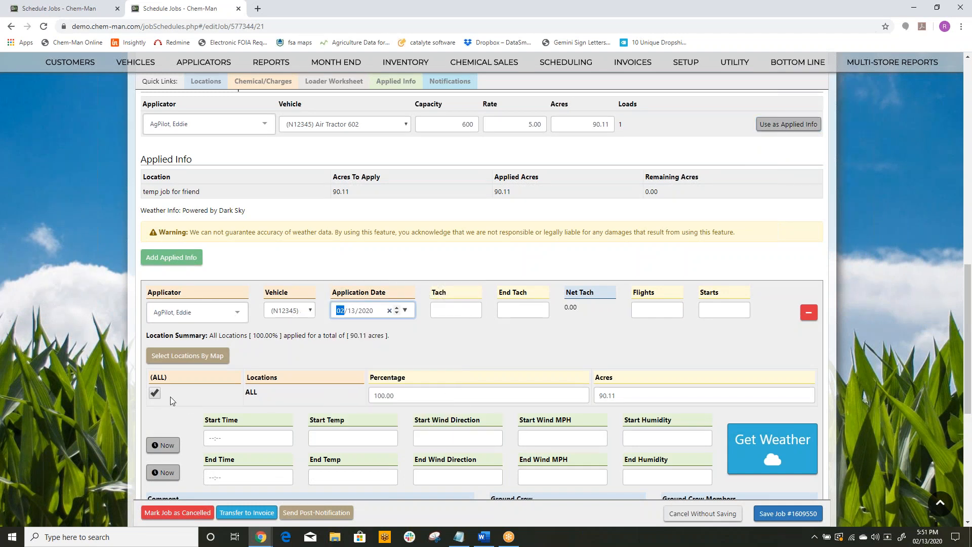
left_click(156, 395)
left_click(156, 394)
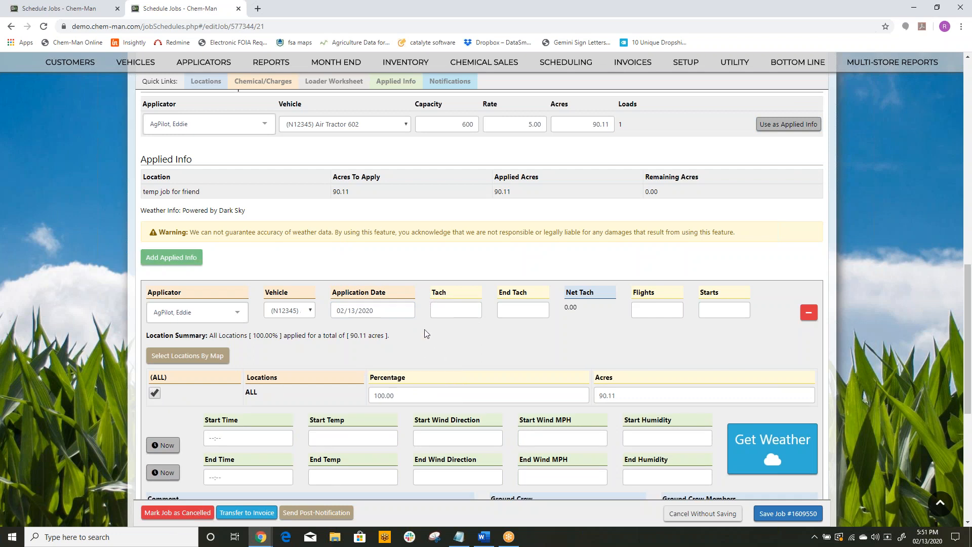
Step: Enter tach 2002, end tach 2003, 3 flights and 1 start in the applied info
left_click(443, 308)
type("2002")
key("Tab")
type("2003")
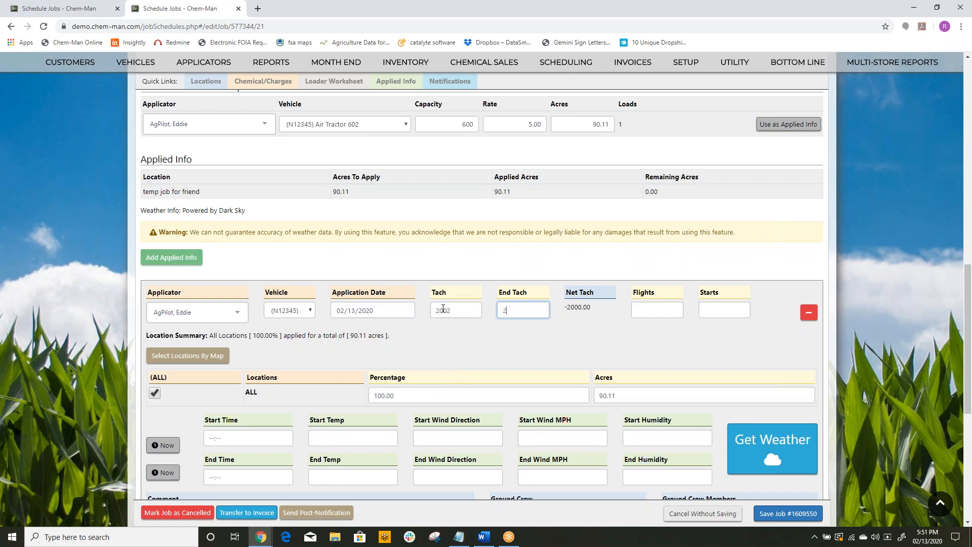
key("Tab")
type("3")
key("Tab")
key("Tab")
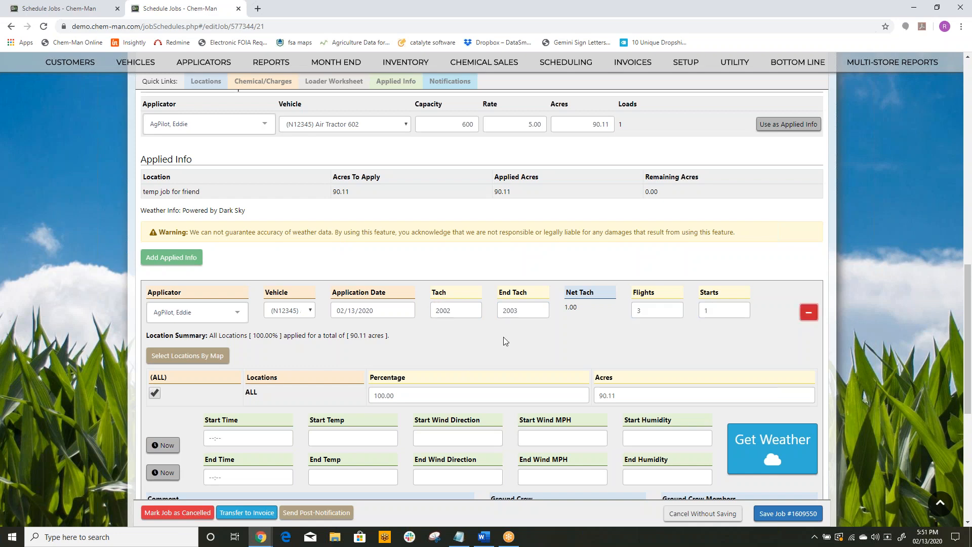
Step: Set the applied info's start and end times to the current time and retrieve the weather data
scroll(503, 340, "down", 3)
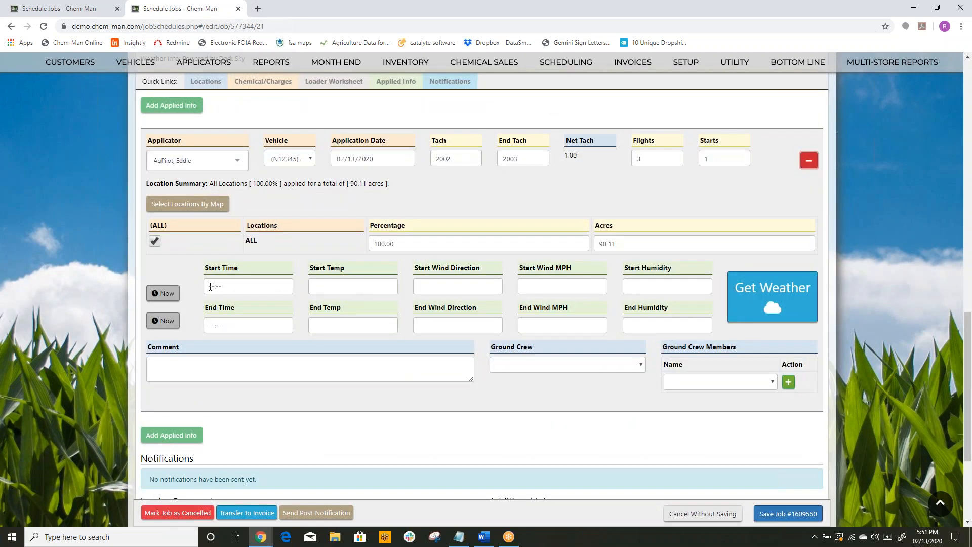
left_click(163, 293)
left_click(163, 320)
left_click(772, 296)
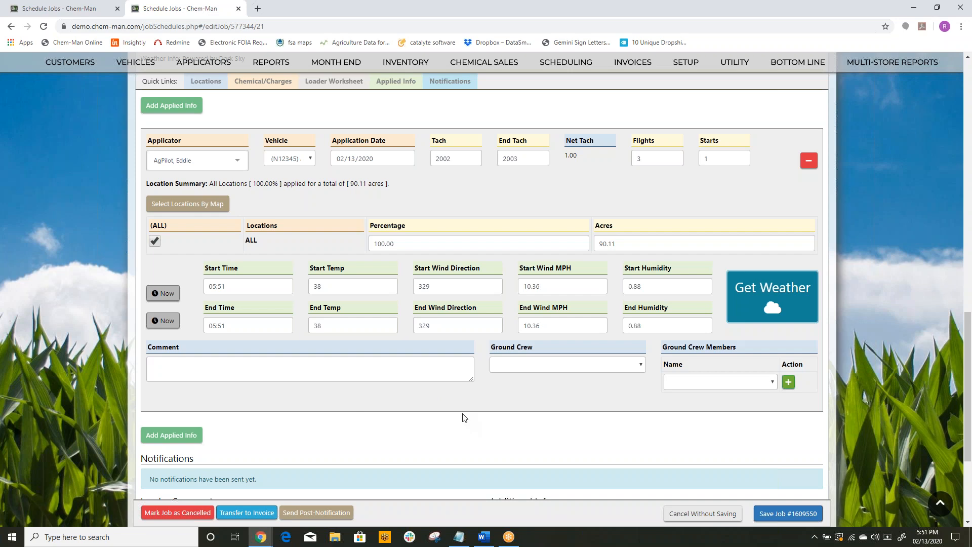
Step: Transfer the temporary-location job to an invoice and confirm the transfer
scroll(460, 415, "down", 2)
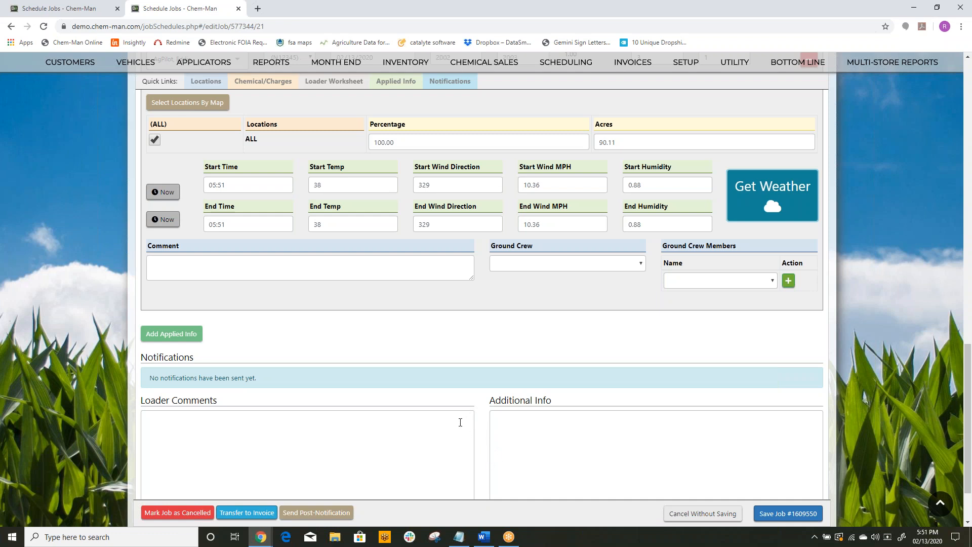
left_click(258, 513)
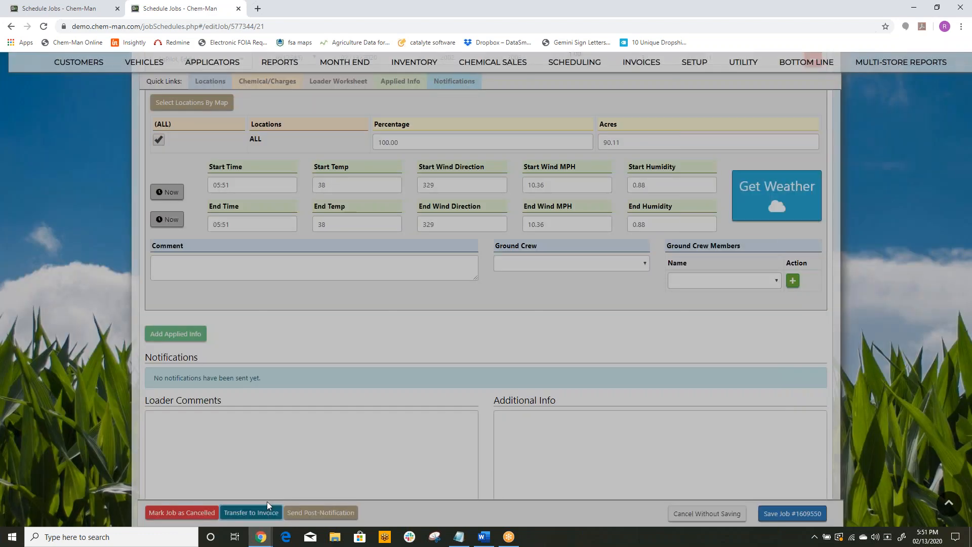
left_click(582, 321)
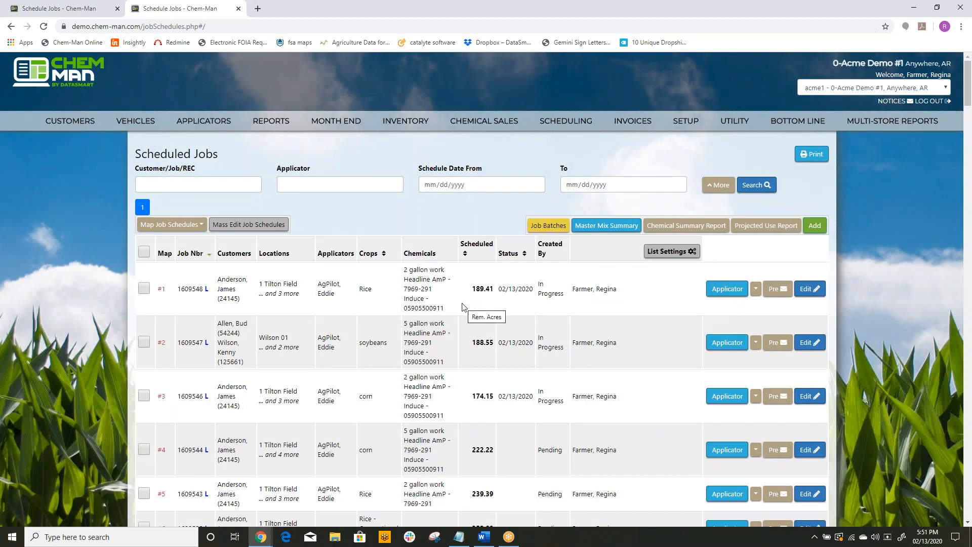
Step: Add a new job schedule and select all five Tilton and Easley field locations of the customer Anderson
left_click(814, 226)
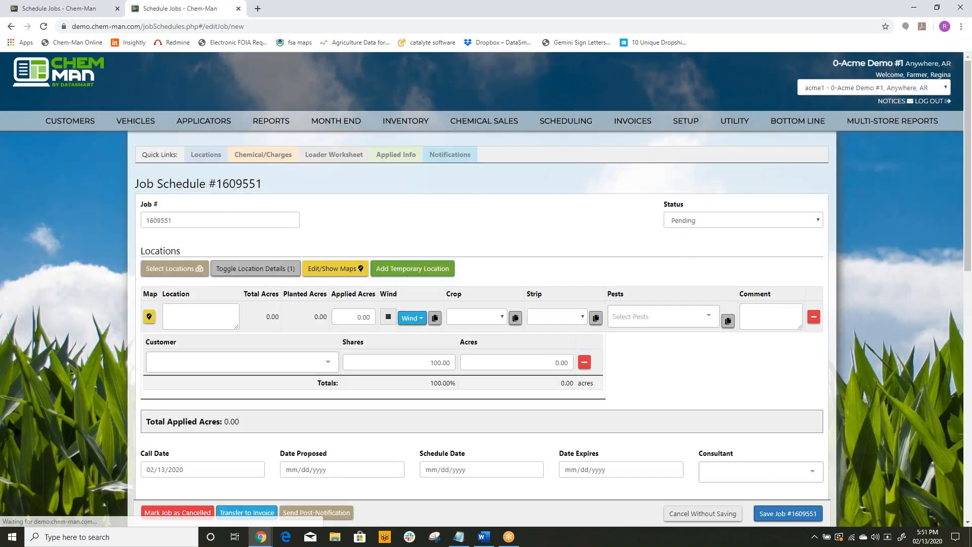
left_click(197, 269)
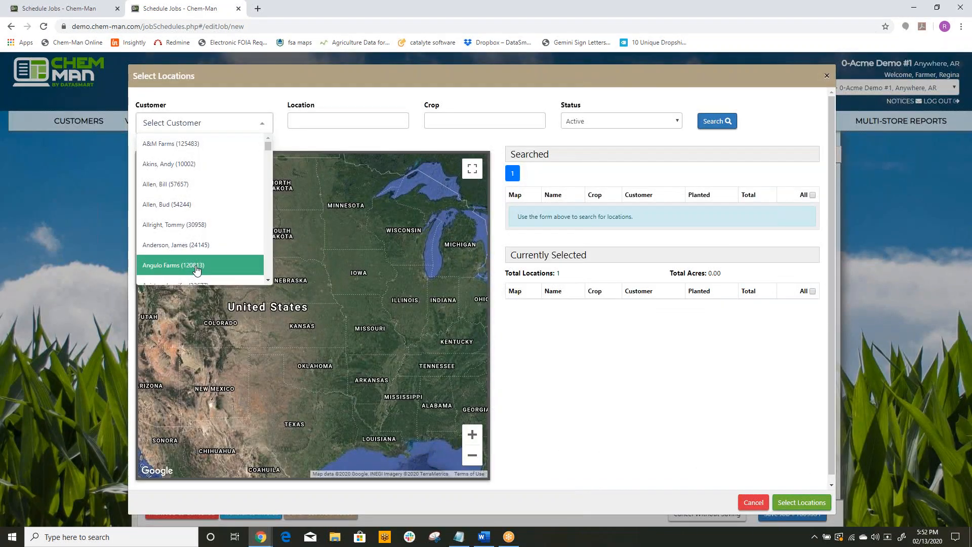
type("anders")
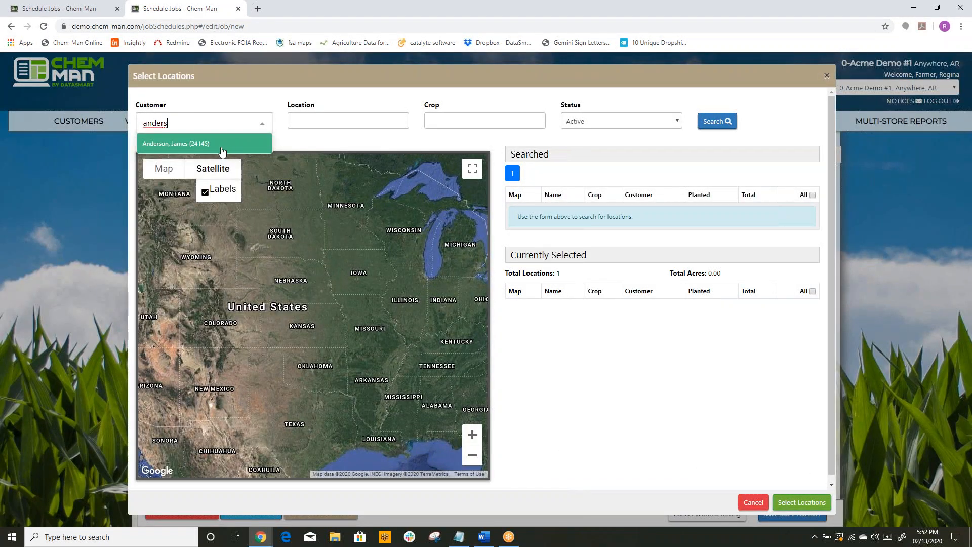
left_click(225, 146)
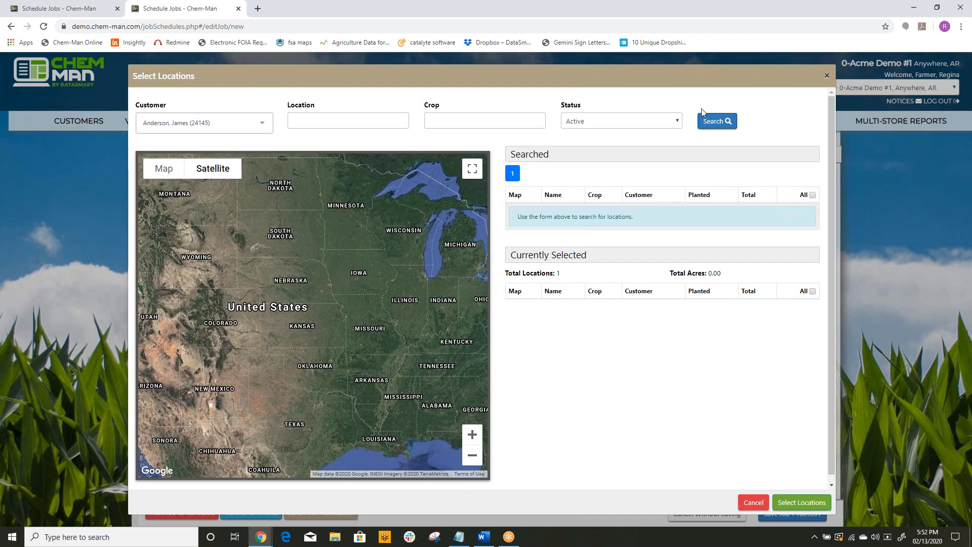
left_click(711, 120)
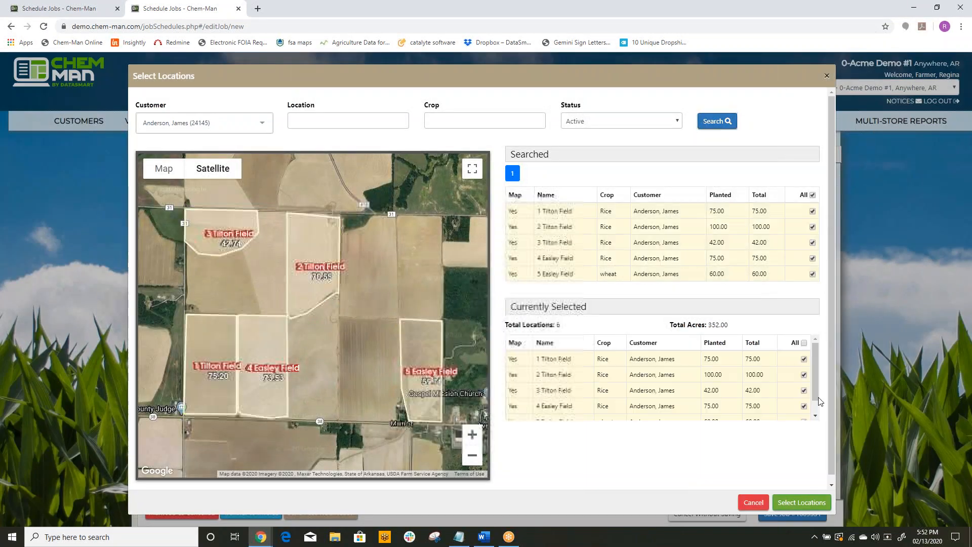
left_click(801, 501)
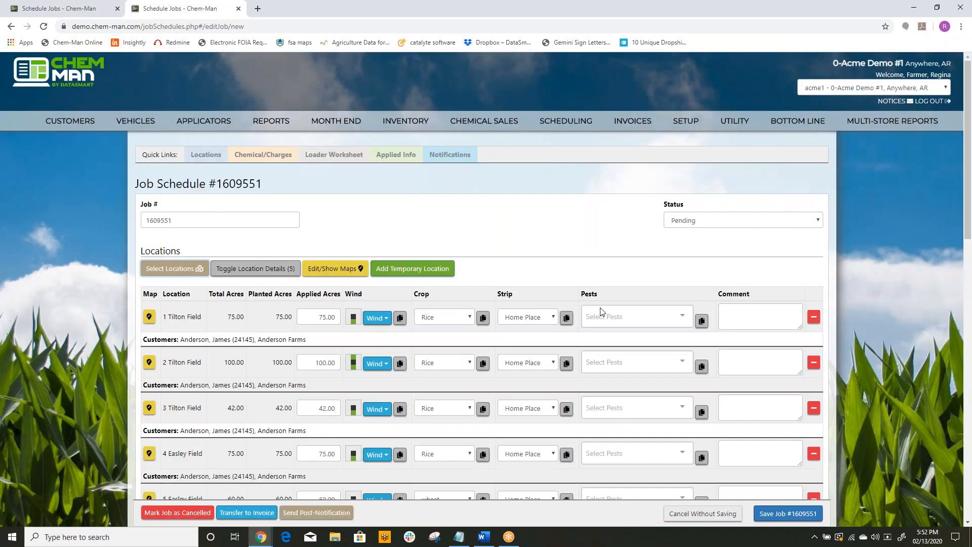
Step: Fill the new job's chemicals and charges from the last saved recipe
scroll(606, 234, "down", 5)
scroll(606, 234, "down", 3)
left_click(242, 249)
scroll(694, 360, "down", 4)
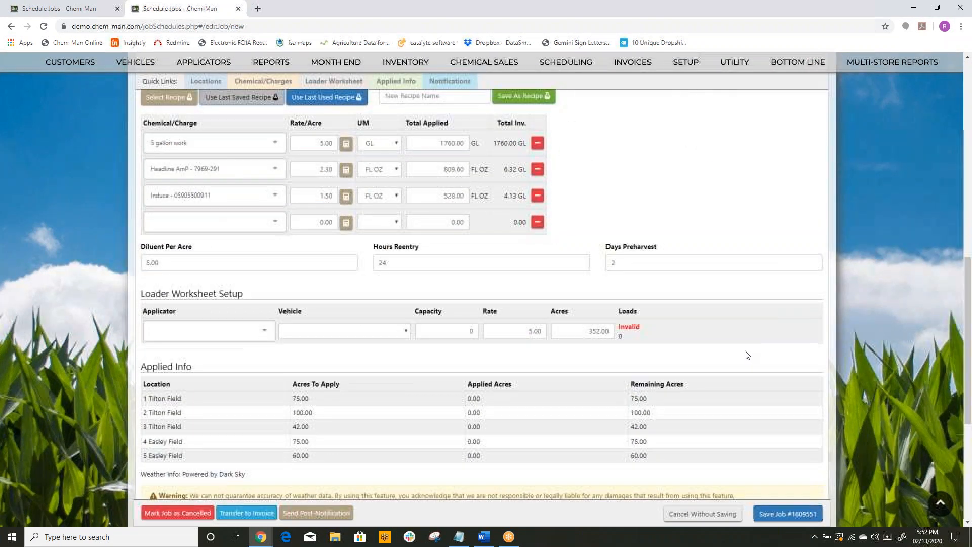
Step: Choose the pilot of Air Tractor N12345 as applicator in the loader worksheet setup and save the job
scroll(716, 365, "down", 2)
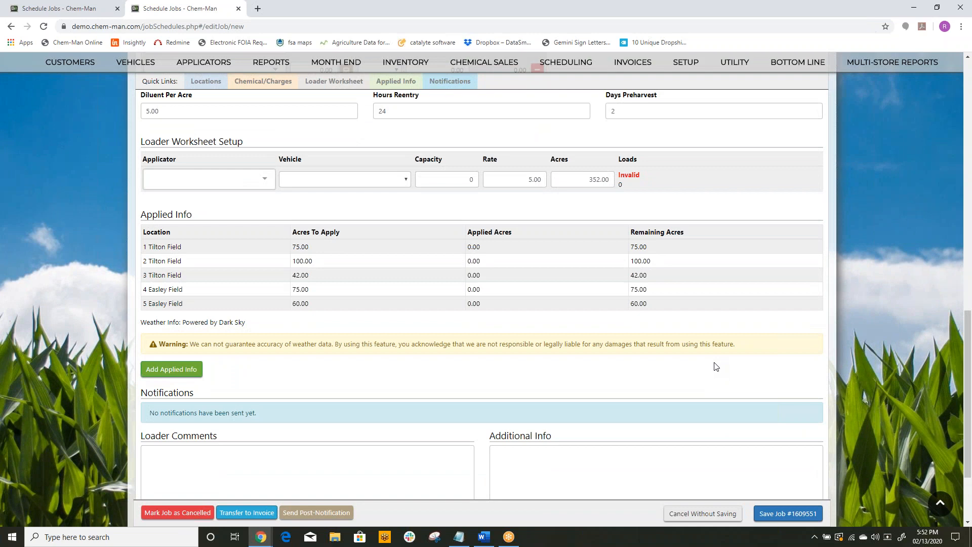
left_click(265, 179)
left_click(172, 219)
left_click(788, 513)
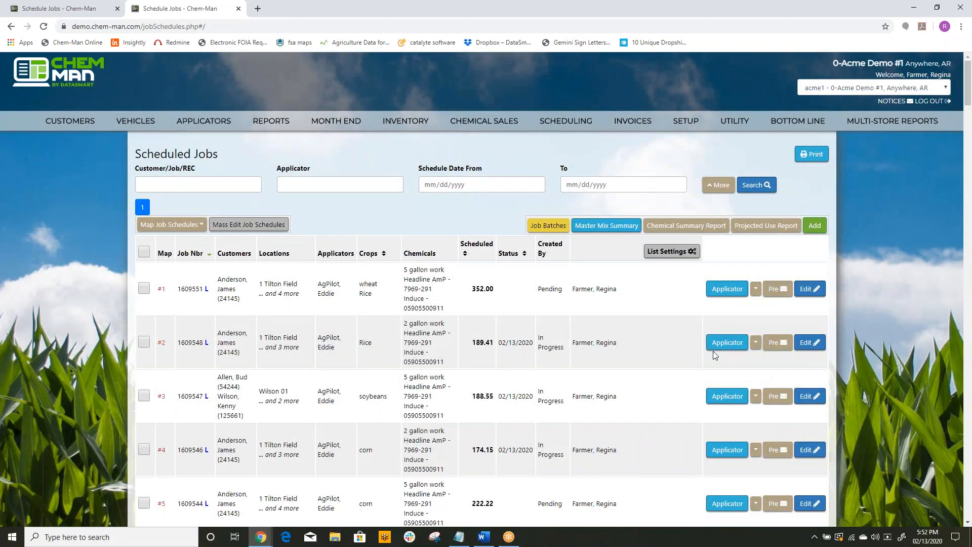
Step: Send the pre-notification for the new 352-acre job and reopen that job at its applied info
left_click(779, 291)
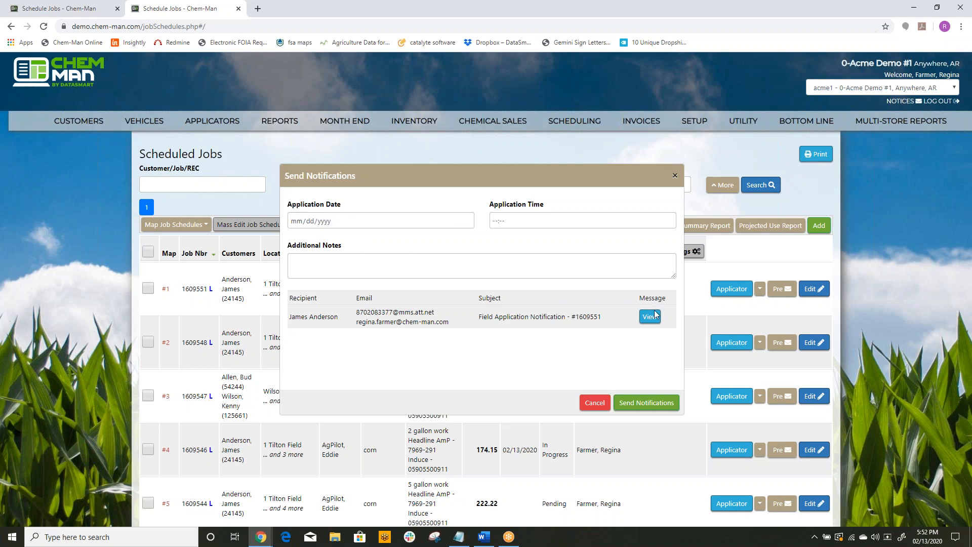
left_click(646, 402)
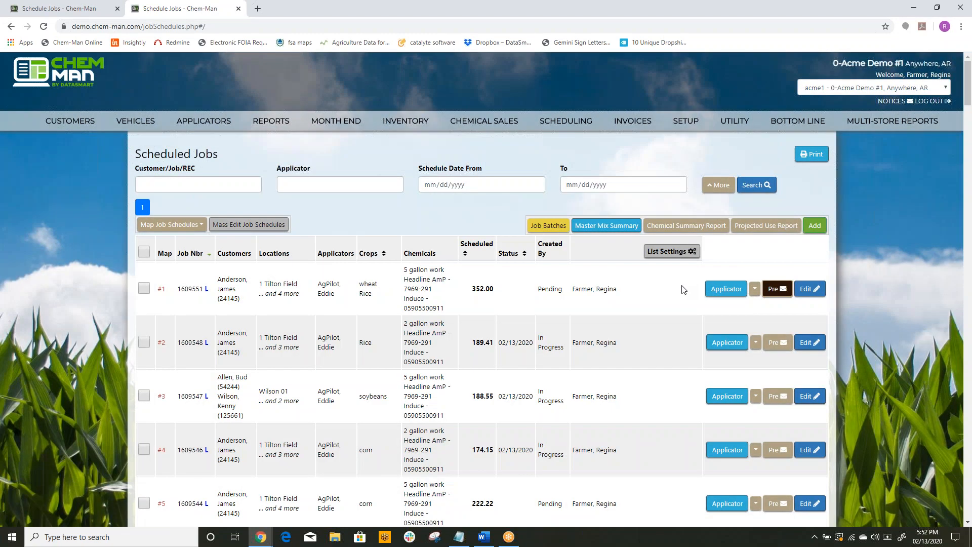
left_click(808, 290)
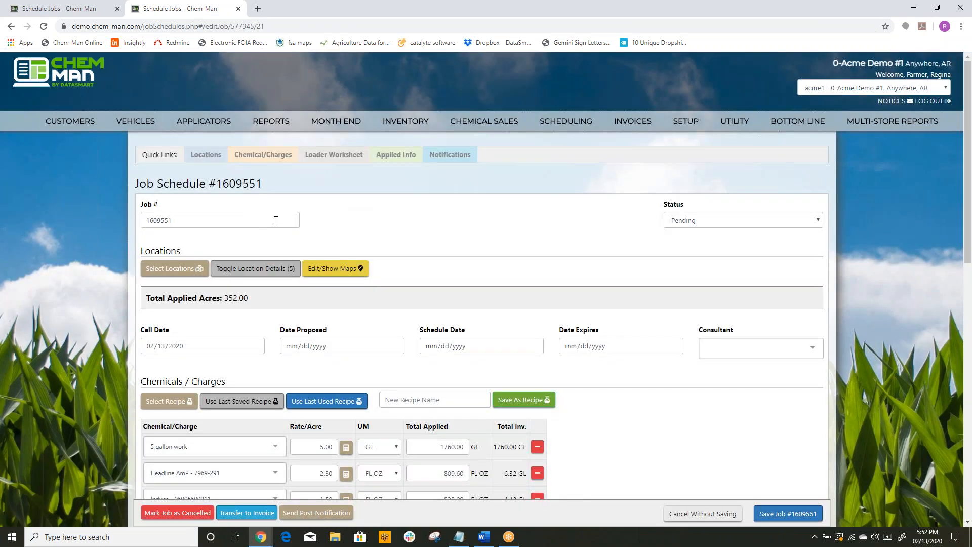
left_click(393, 156)
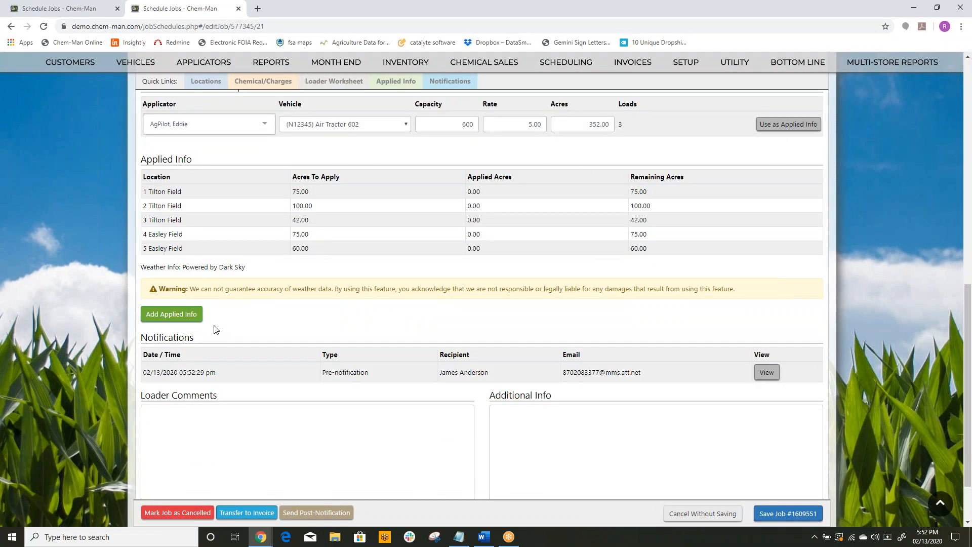
Step: Add an applied info entry covering only 1 Tilton Field and 2 Tilton Field
left_click(197, 320)
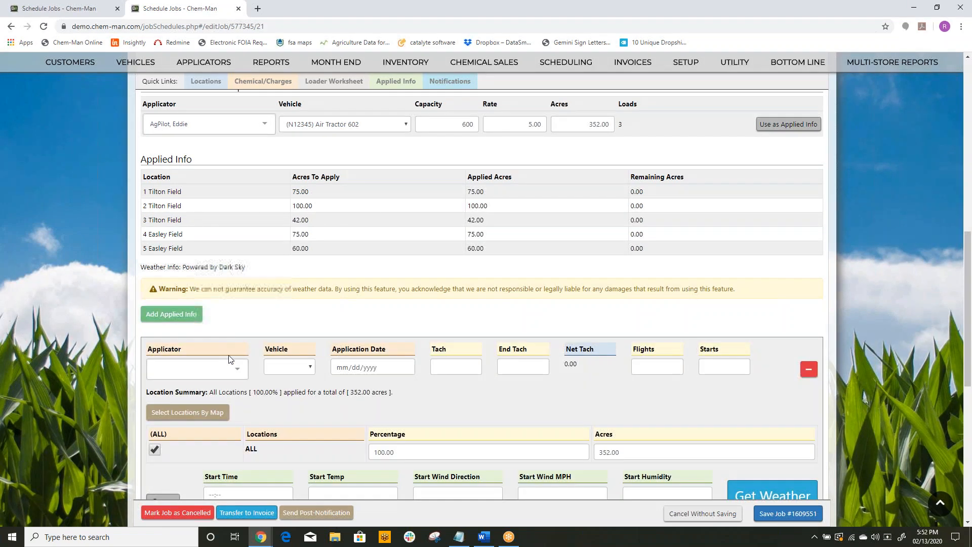
scroll(395, 394, "down", 2)
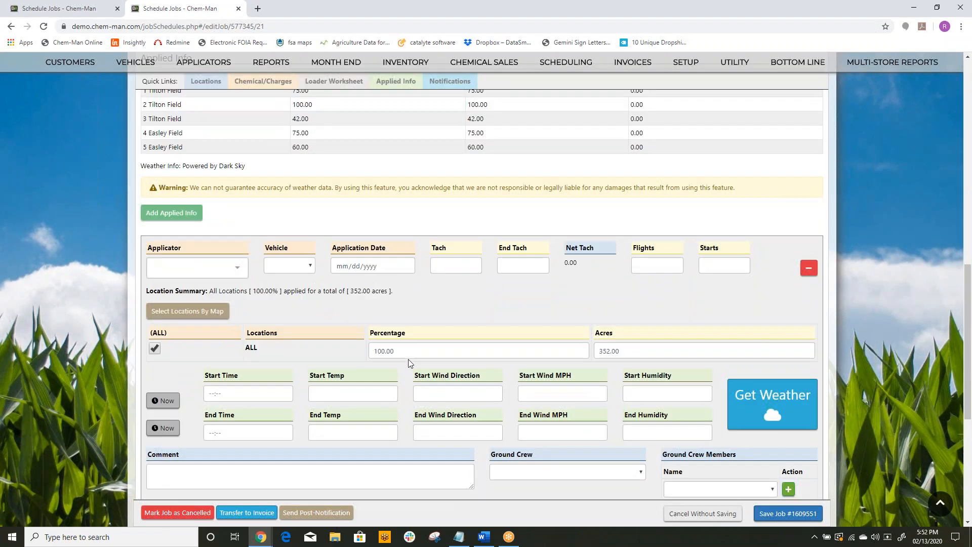
double_click(384, 349)
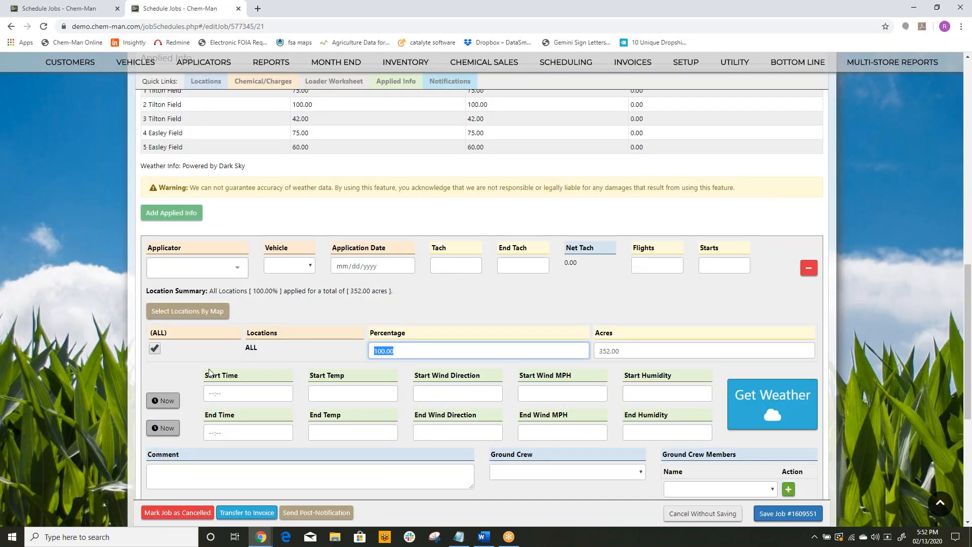
left_click(155, 349)
left_click(155, 373)
left_click(155, 393)
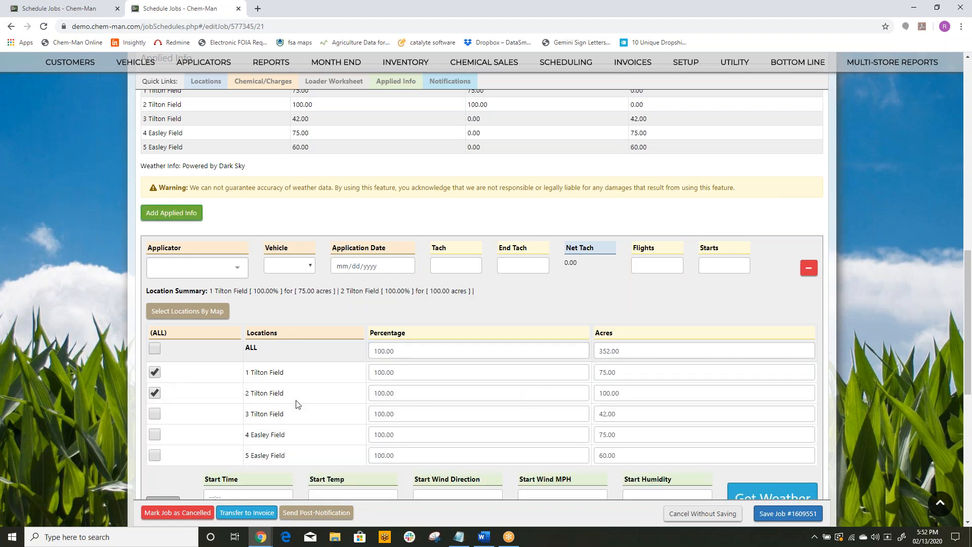
Step: Assign the pilot of vehicle N12345 to the applied info entry and set the application date to 02/13/2020
scroll(241, 402, "down", 2)
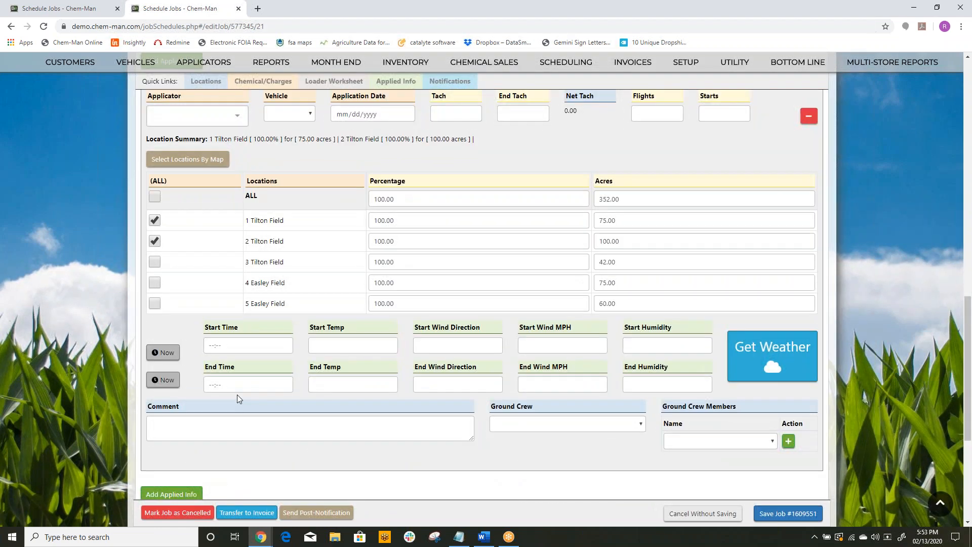
left_click(223, 116)
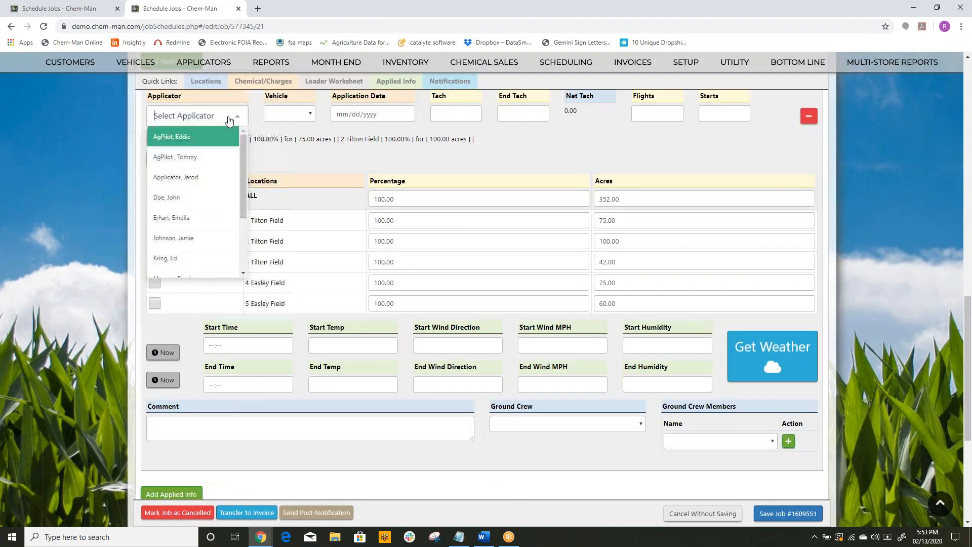
left_click(203, 135)
left_click(404, 114)
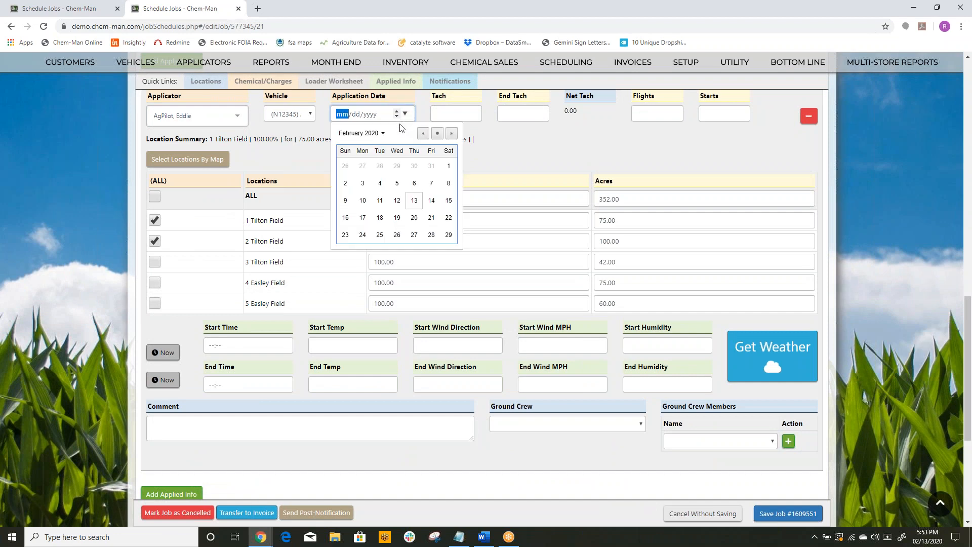
left_click(416, 198)
Step: Enter tach 2002, end tach 2003, 3 flights and 1 start for the two Tilton fields' entry
left_click(449, 116)
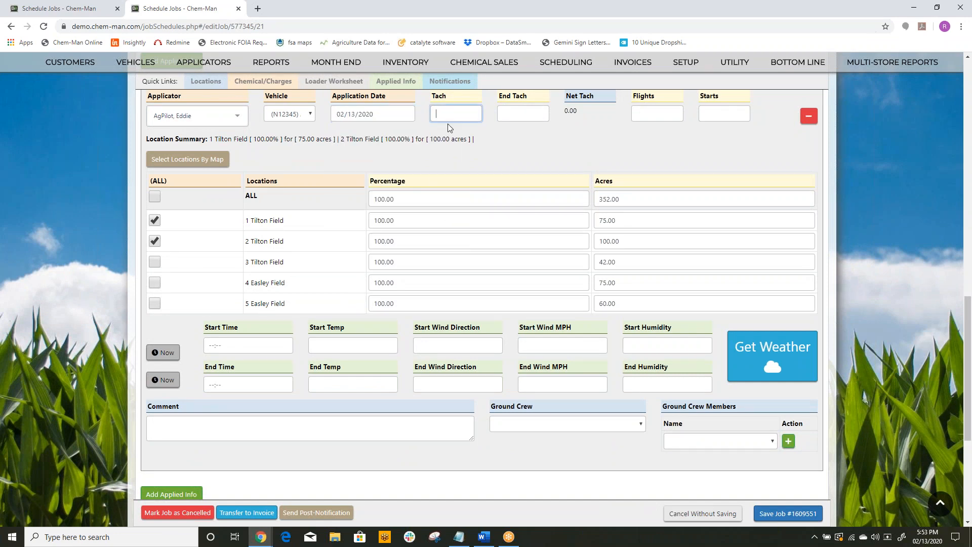
type("2003")
key("Tab")
type("3")
key("Tab")
type("1")
key("Tab")
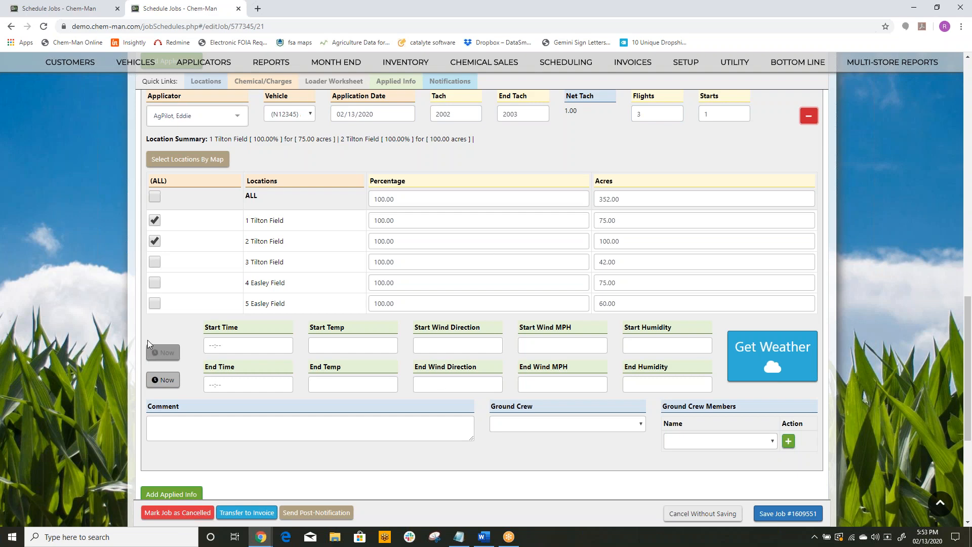
Step: Stamp the first entry's start and end times with the current time and fetch its weather
left_click(163, 352)
left_click(163, 379)
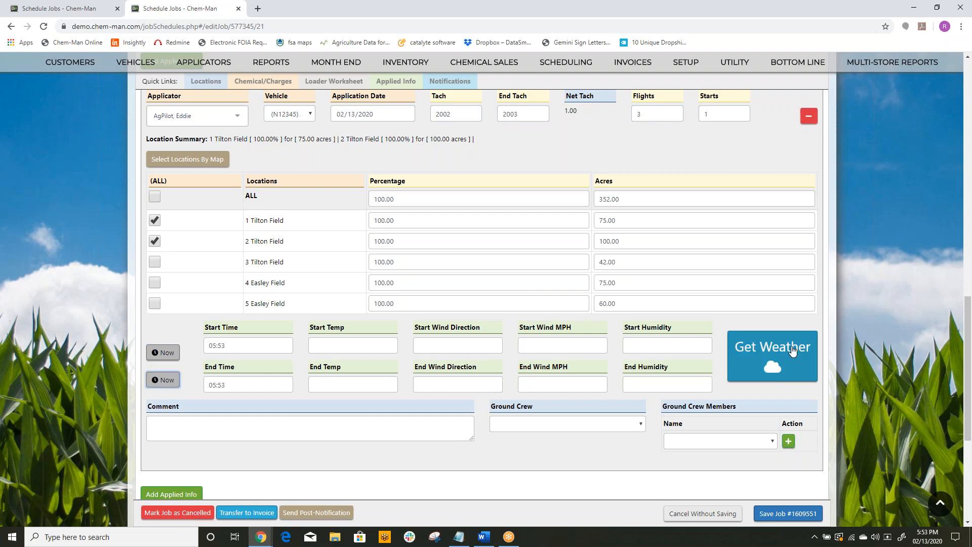
left_click(772, 354)
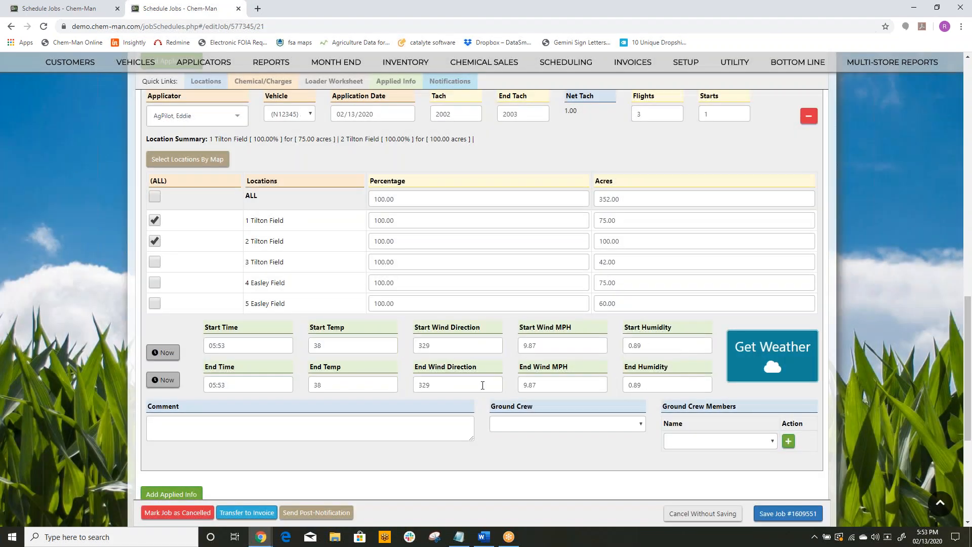
Step: Add a second applied info entry for the remaining fields with the pilot of vehicle N93939 and application date 02/13/2020
scroll(188, 396, "down", 2)
left_click(188, 393)
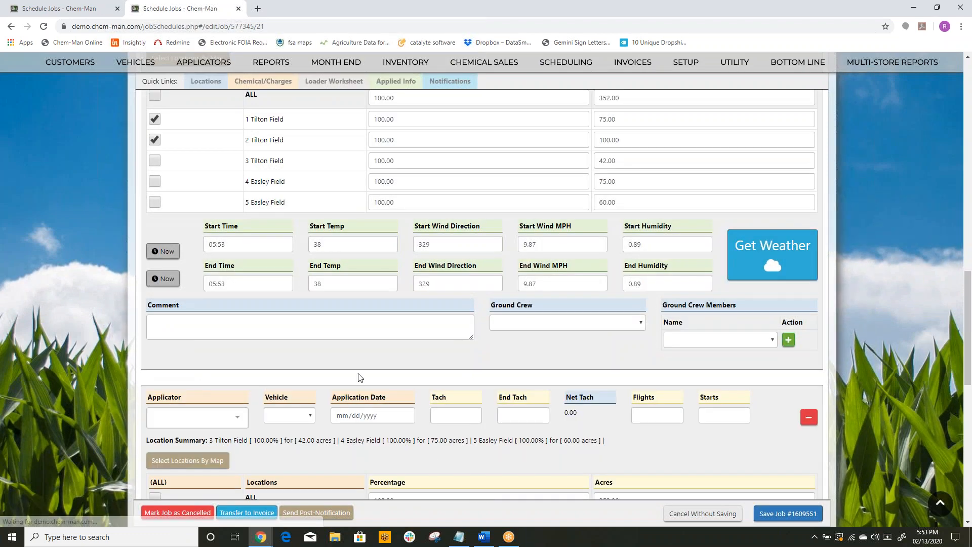
scroll(360, 370, "down", 3)
left_click(240, 274)
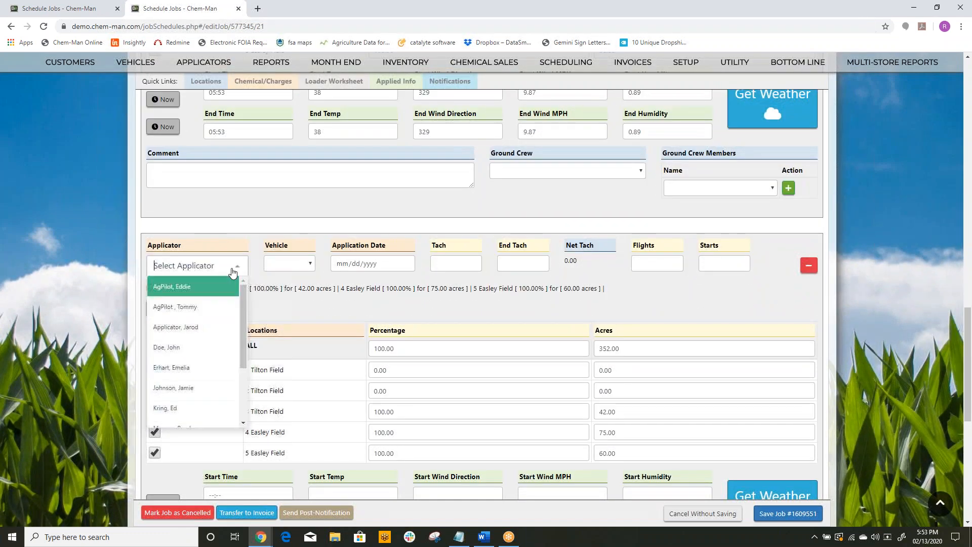
left_click(202, 306)
left_click(405, 263)
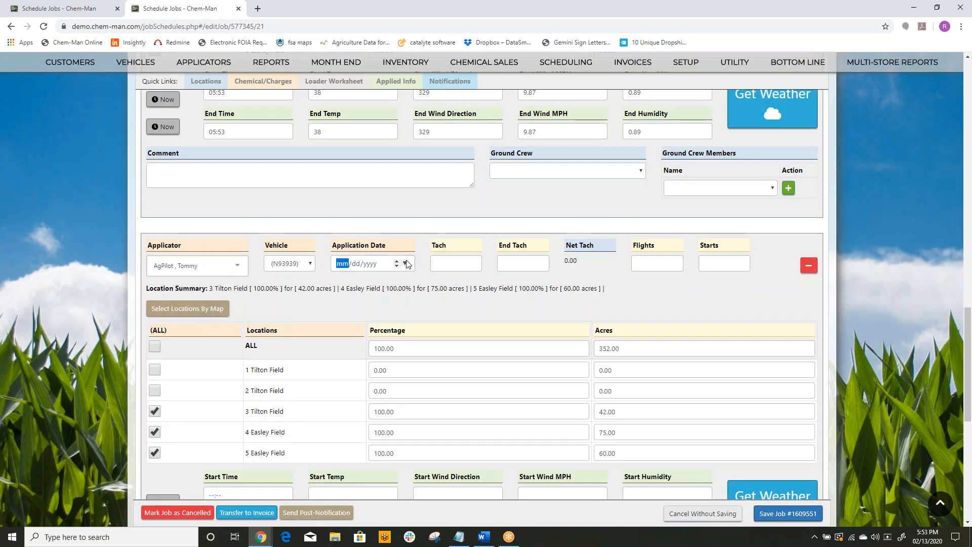
left_click(416, 350)
Step: Enter tach 3003, end tach 3004, 3 flights and 1 start in the second applied info entry
left_click(450, 272)
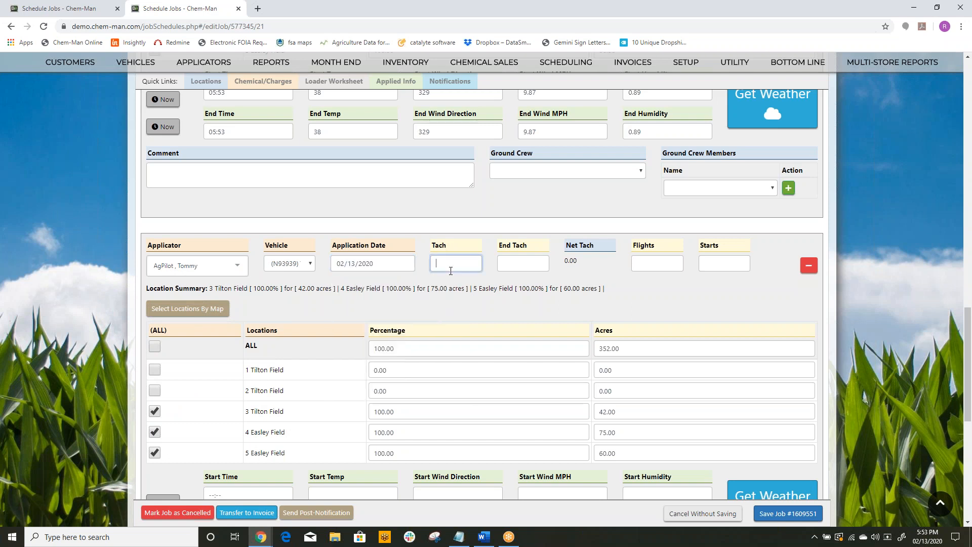
key("Tab")
type("3004")
key("Tab")
type("3")
key("Tab")
type("1")
key("Tab")
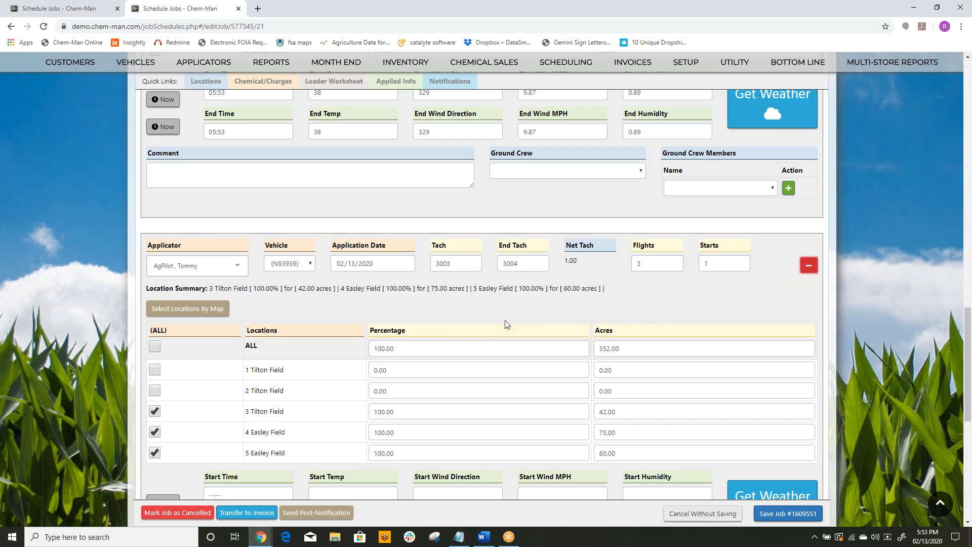
Step: Stamp the second applied info entry's start and end times with the current time and fetch its weather
scroll(514, 323, "down", 2)
left_click(161, 403)
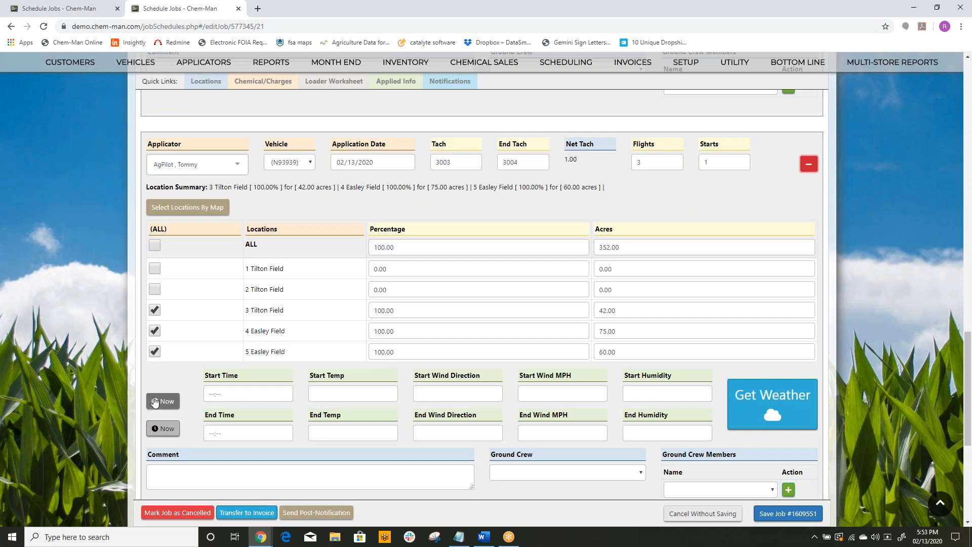
left_click(162, 428)
left_click(736, 400)
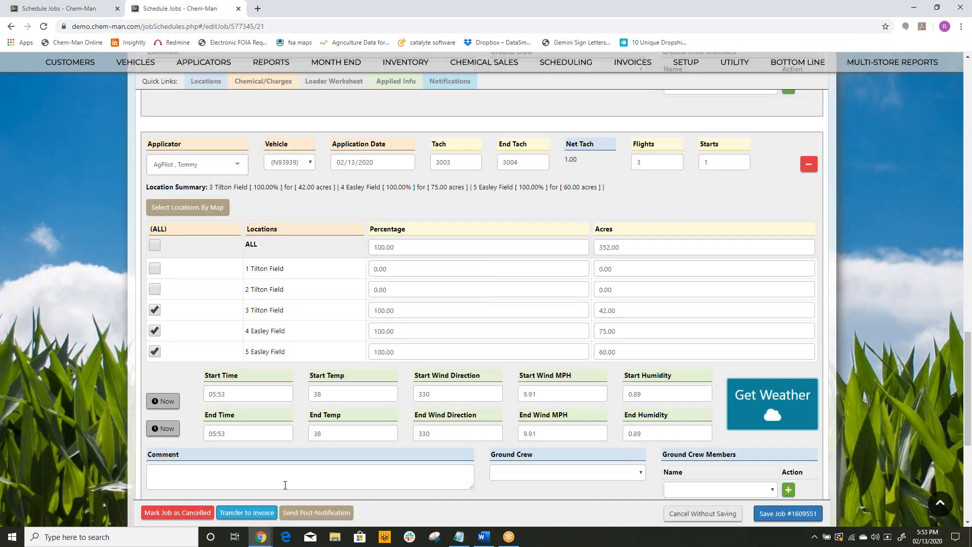
Step: Transfer the job to invoice and open the list of unposted field application invoices
left_click(241, 514)
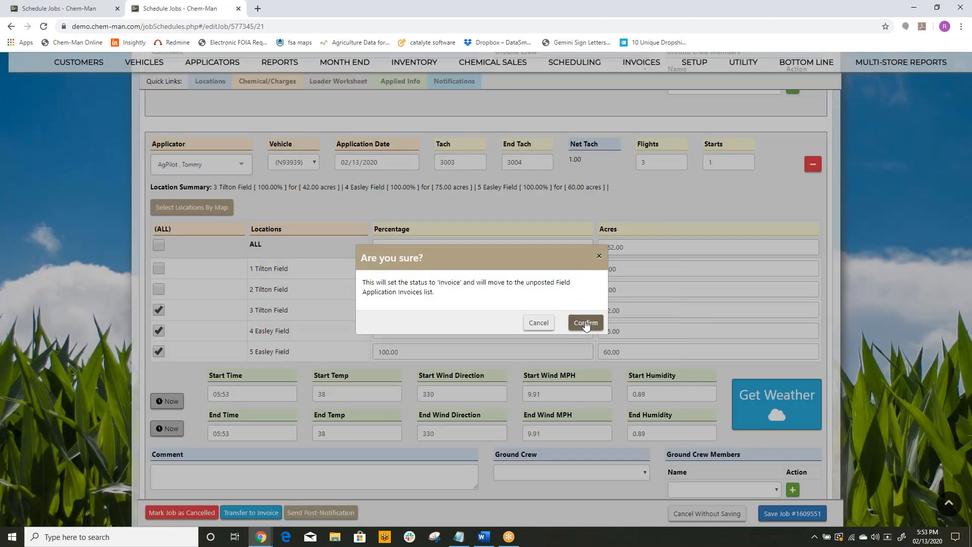
left_click(586, 315)
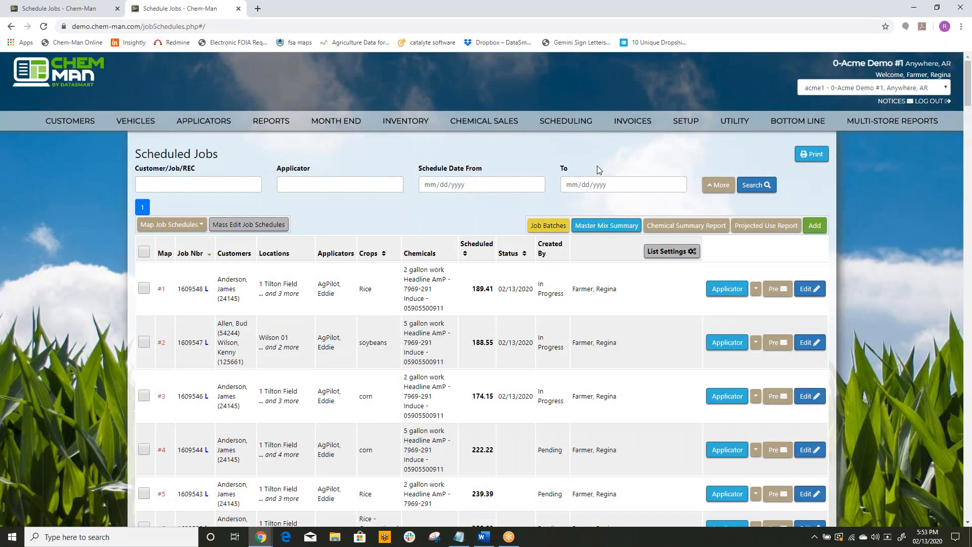
left_click(632, 140)
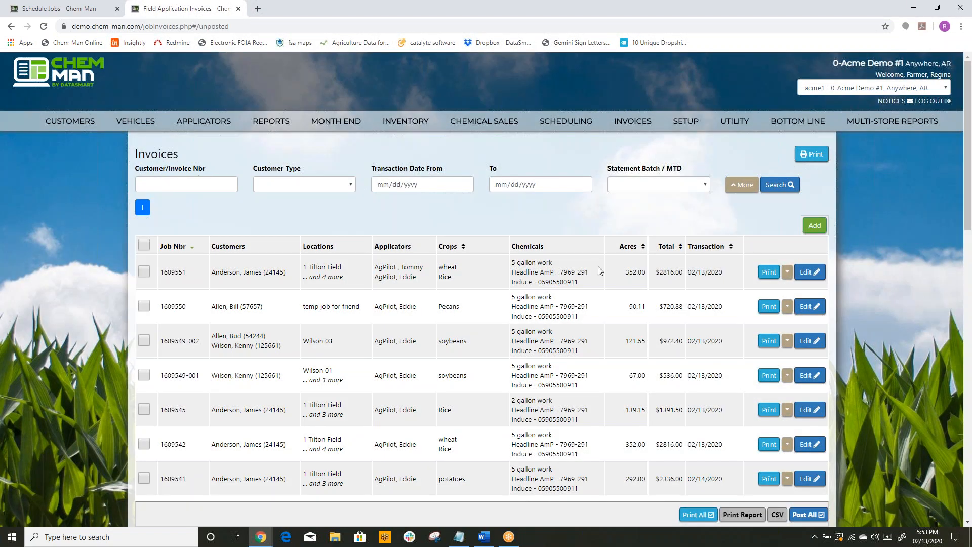
Step: Add a new invoice with the location "field 1,2,3" and 500 applied acres
left_click(813, 226)
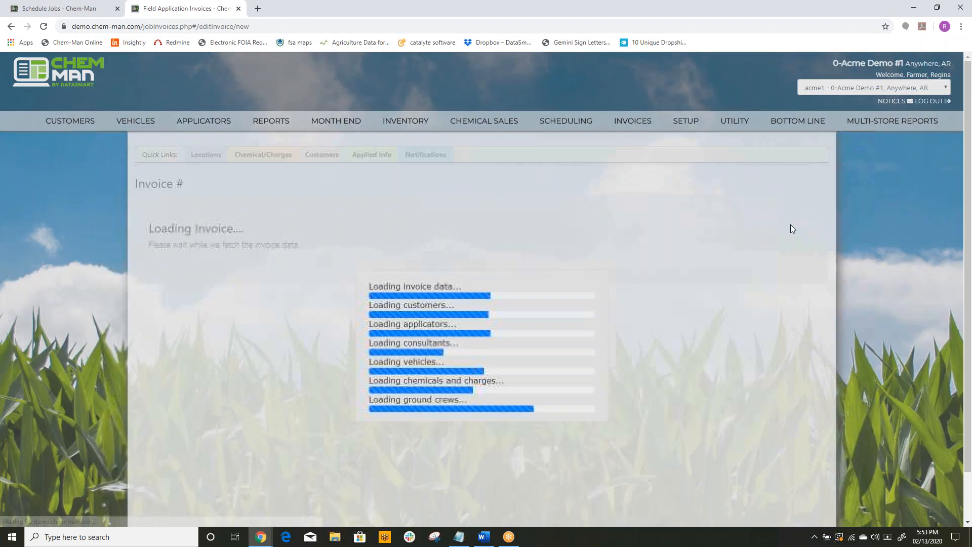
left_click(209, 315)
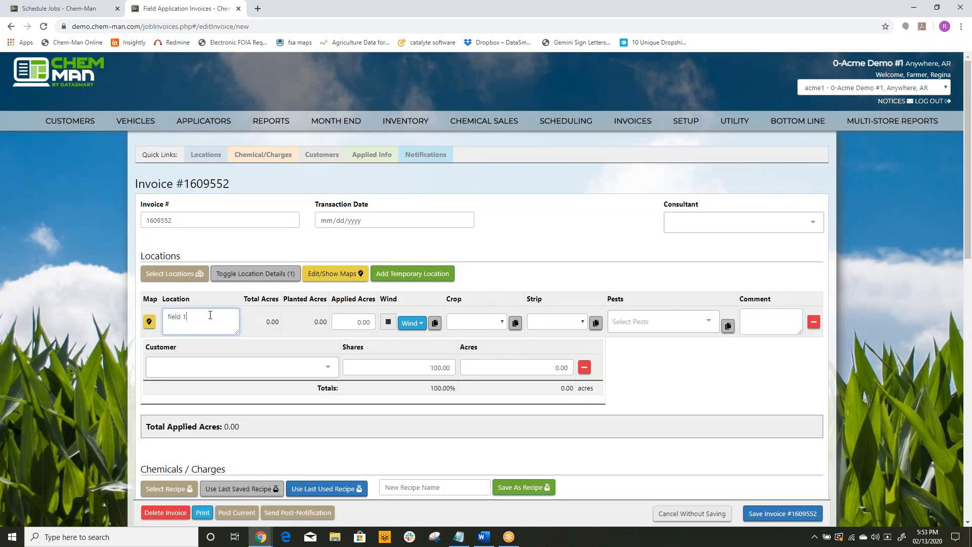
key("Tab")
type("5")
key("Tab")
key("Tab")
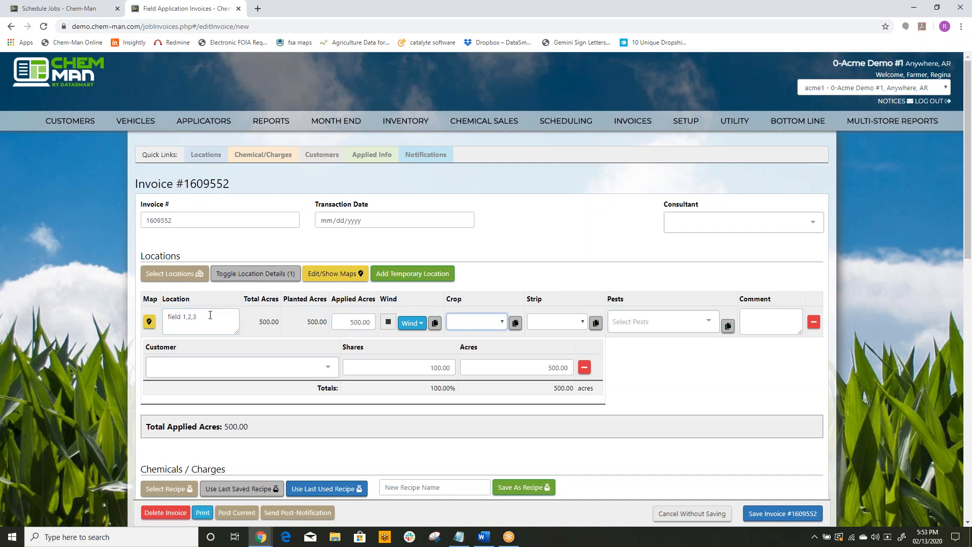
Step: Set the location's crop to Cotton and its strip to Home Place
left_click(468, 322)
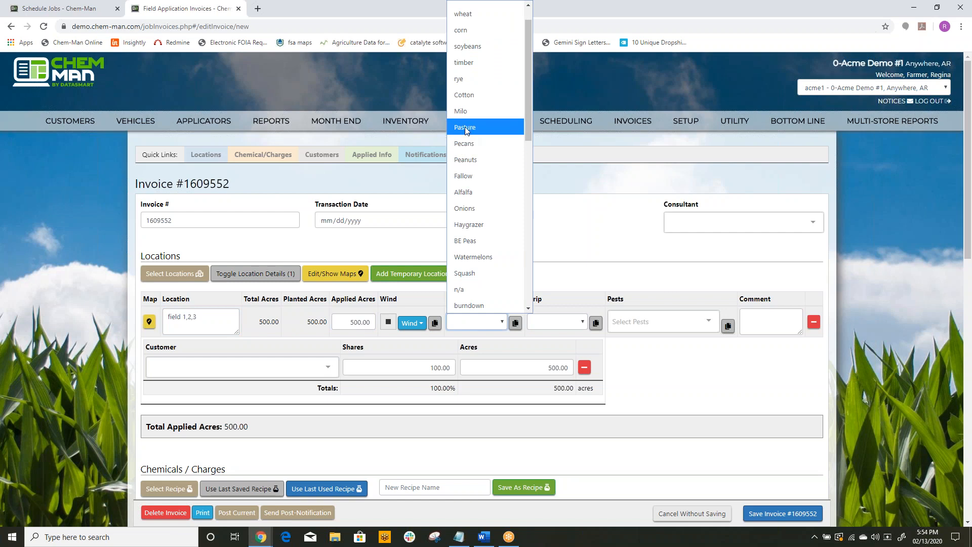
left_click(466, 96)
left_click(581, 322)
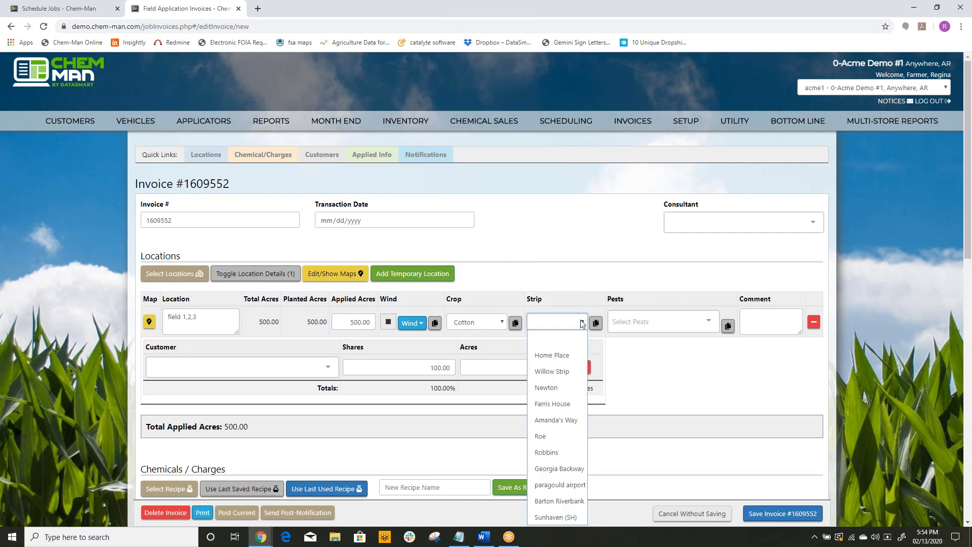
left_click(560, 353)
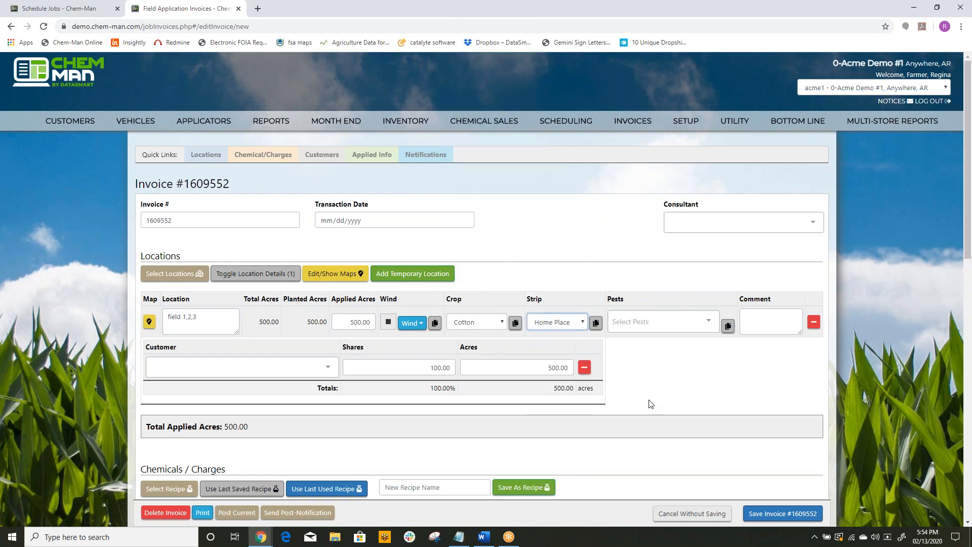
Step: Assign the first customer to the "field 1,2,3" location
scroll(666, 402, "down", 1)
scroll(666, 402, "down", 2)
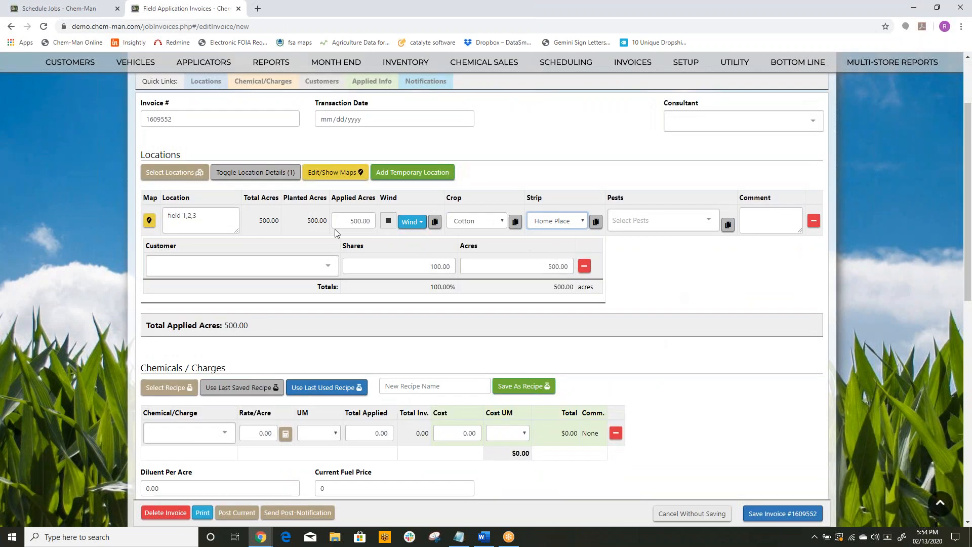
left_click_drag(221, 214, 151, 206)
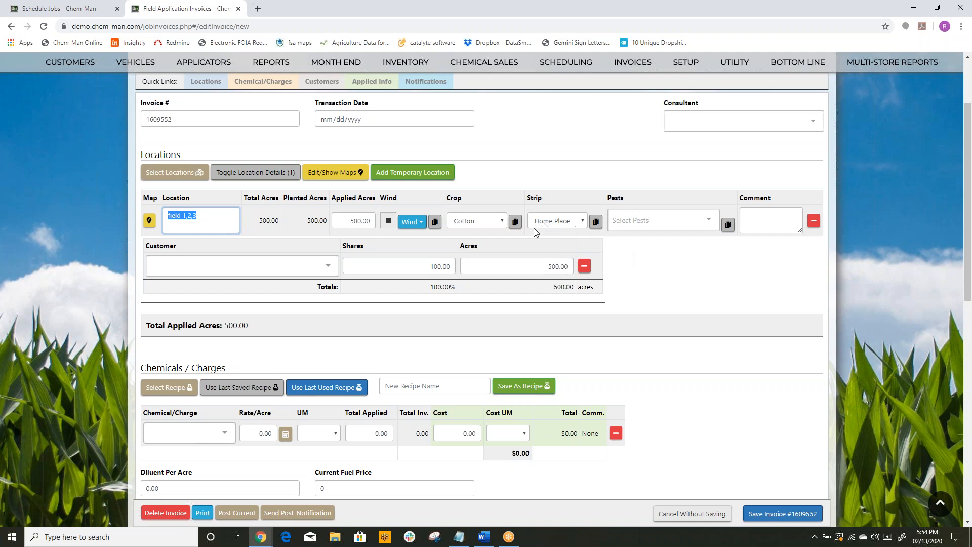
left_click(325, 271)
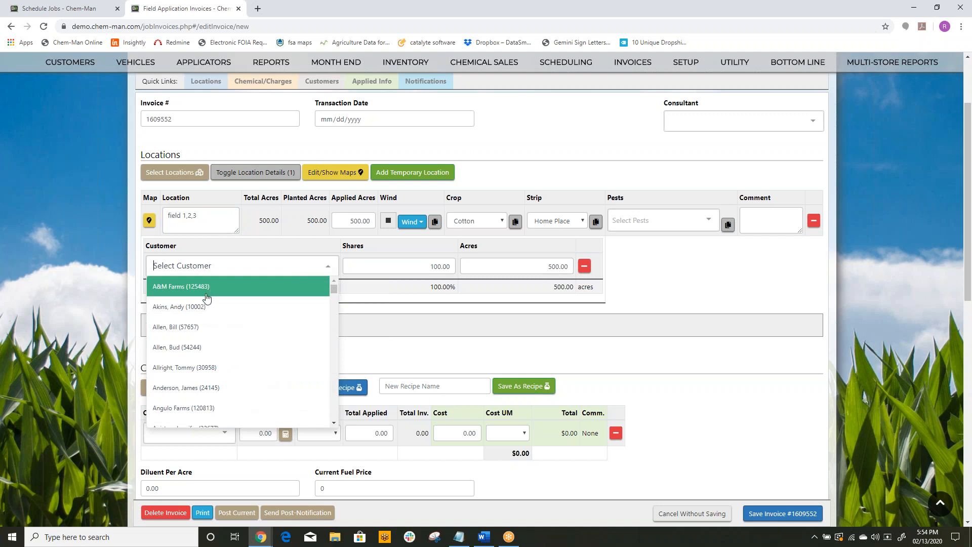
left_click(197, 326)
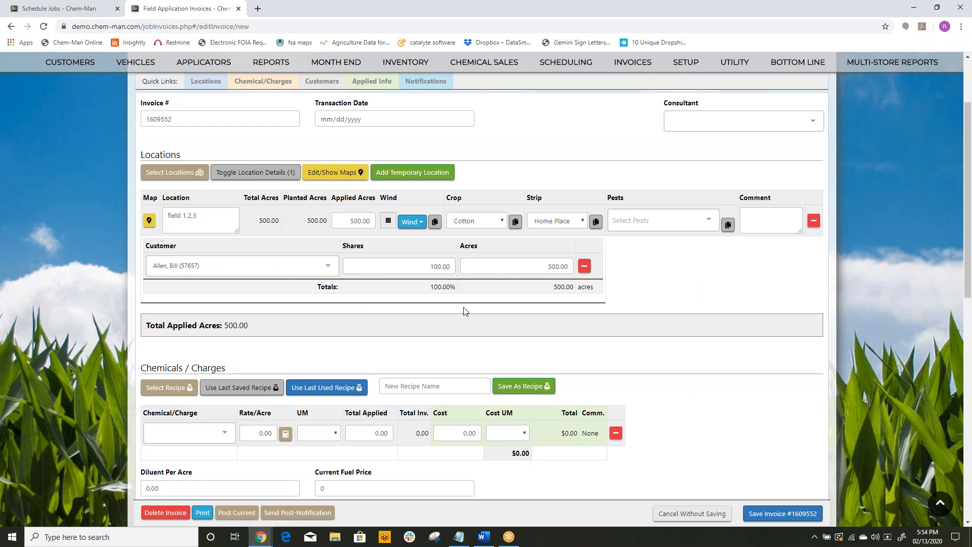
Step: Fill the invoice's chemicals and charges from the last saved recipe
scroll(681, 286, "down", 2)
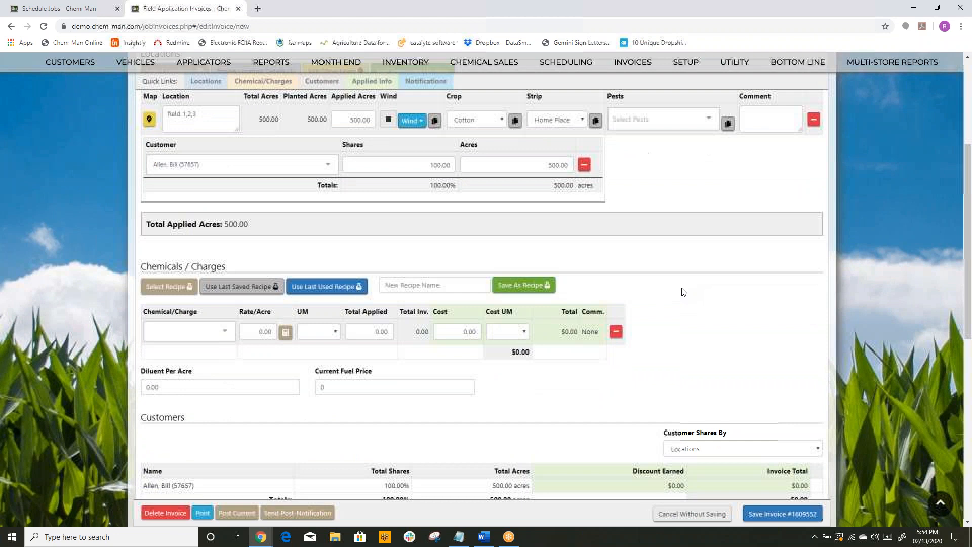
left_click(225, 286)
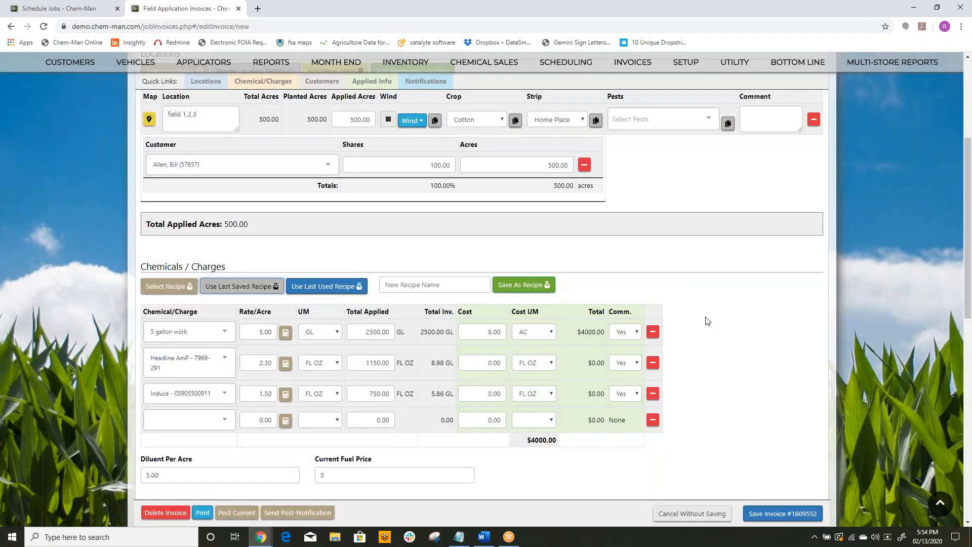
Step: Try Custom Splits for the invoice's customer shares, and return the setting to Locations
scroll(709, 321, "down", 4)
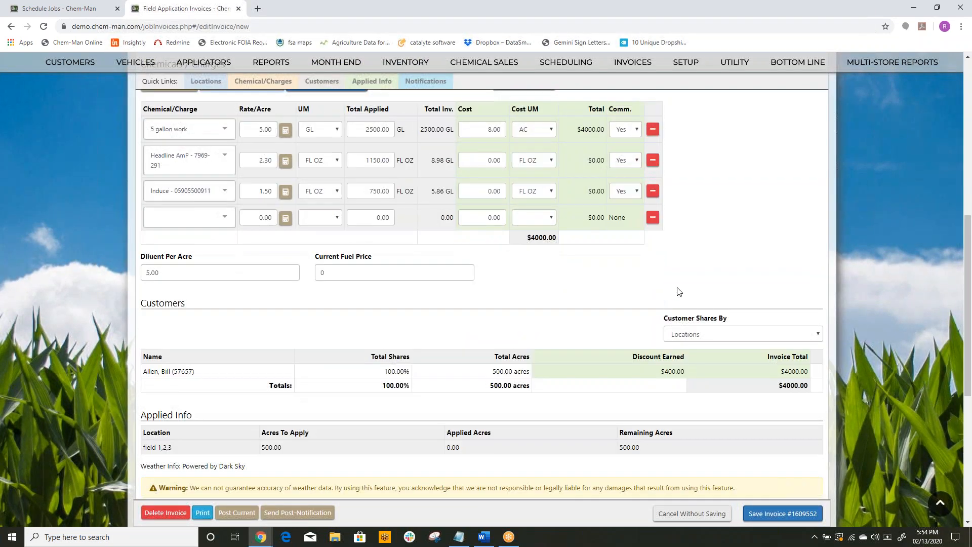
scroll(699, 274, "down", 2)
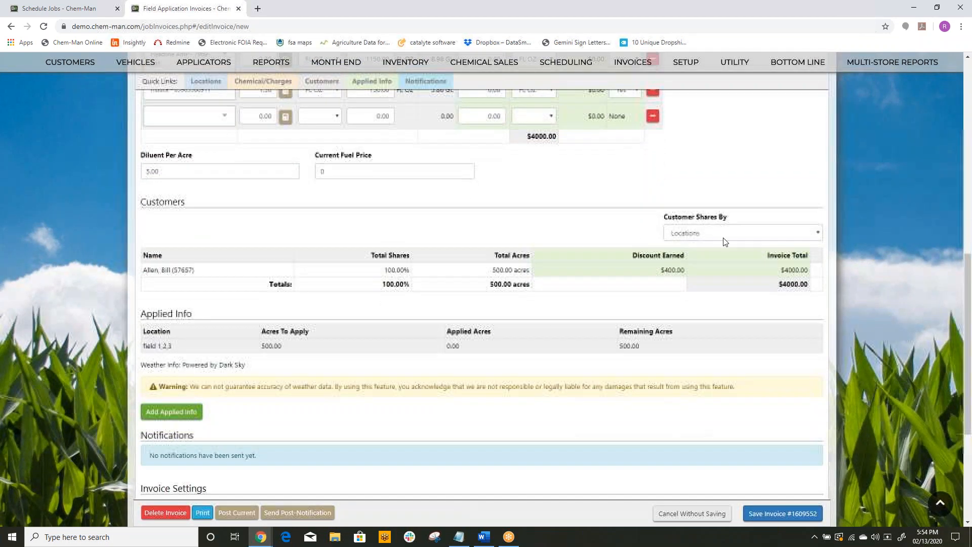
left_click(792, 234)
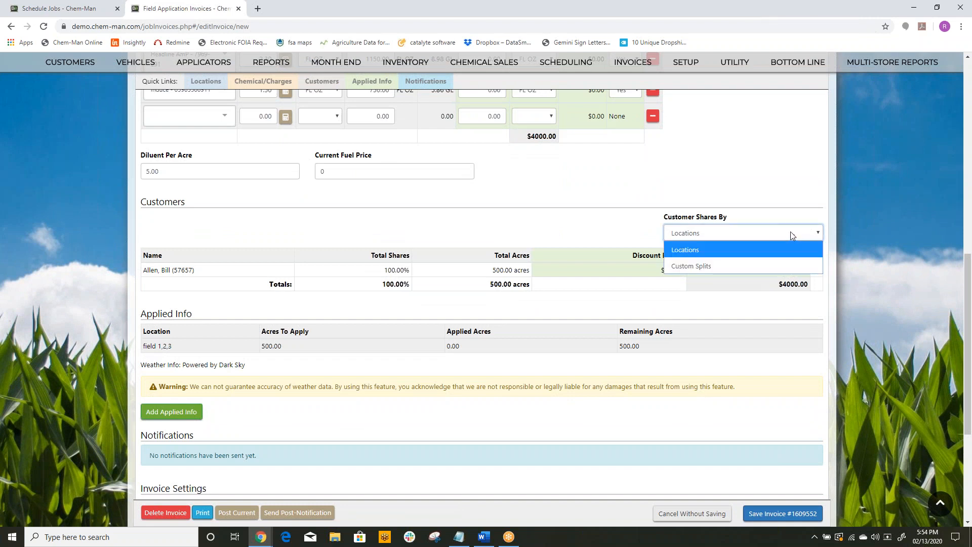
left_click(789, 231)
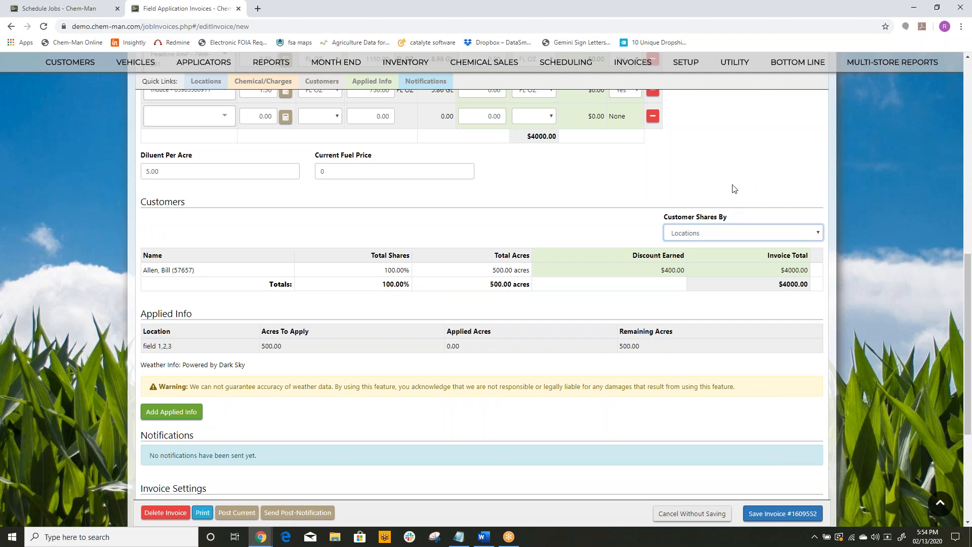
left_click(738, 237)
left_click(684, 265)
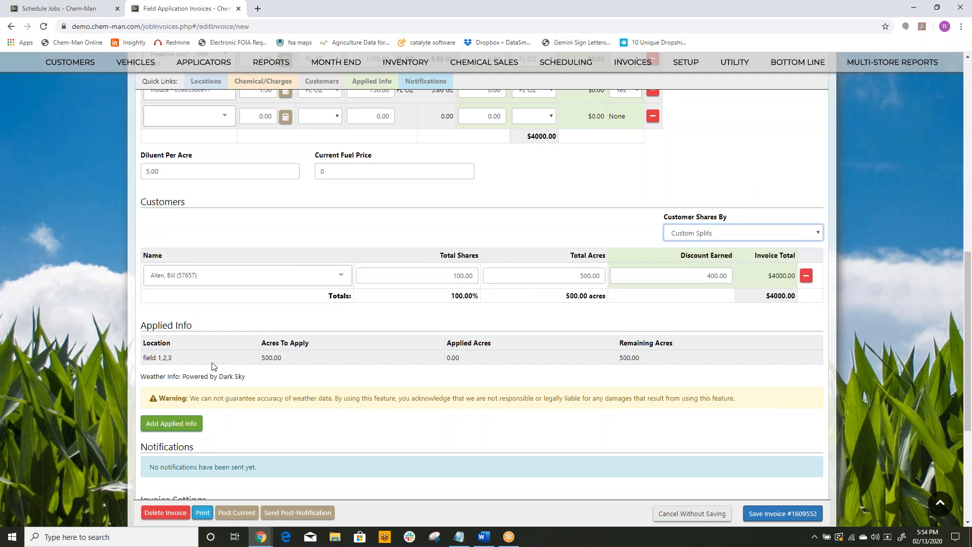
left_click(794, 233)
left_click(715, 250)
Step: Set the location's first customer share to 50 percent and assign a second customer to the remaining share
scroll(681, 228, "up", 4)
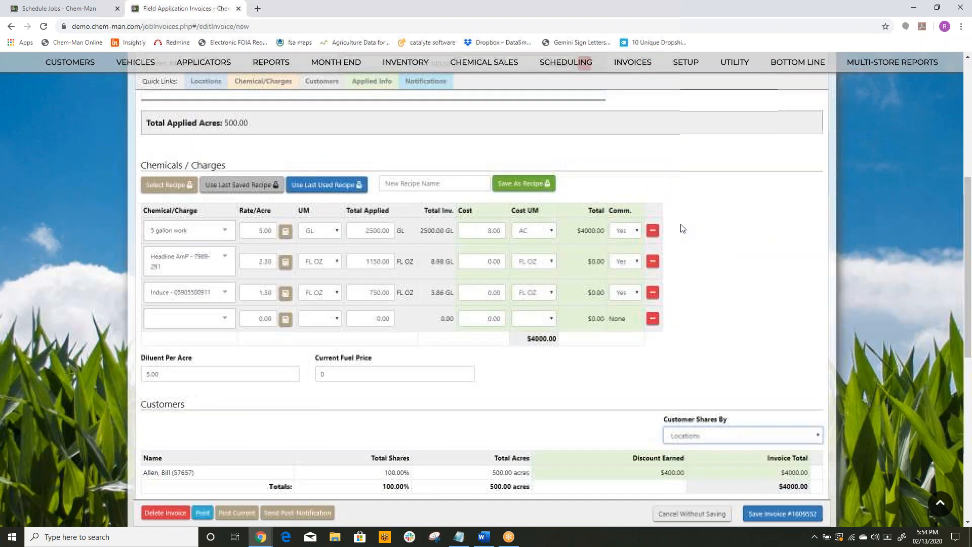
scroll(681, 227, "up", 3)
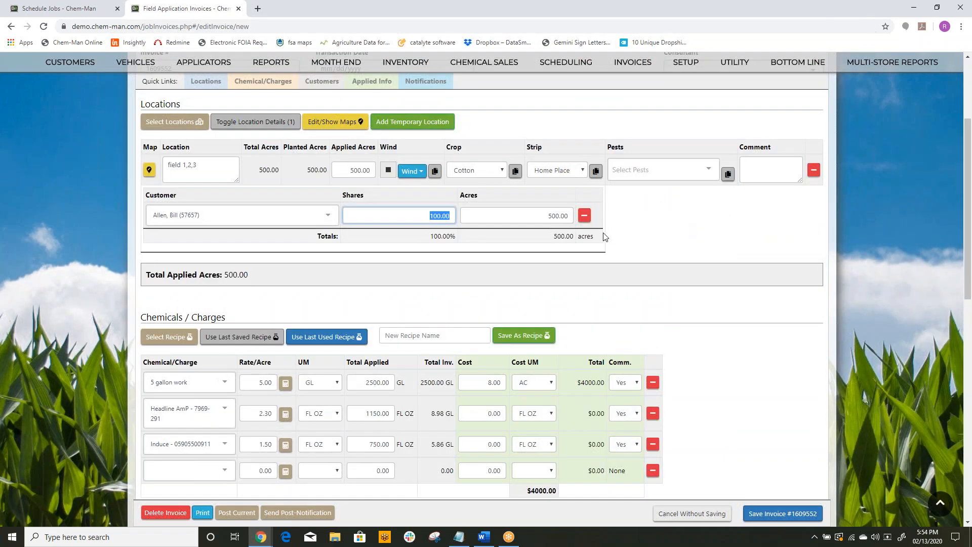
type("520")
key("Tab")
left_click(307, 243)
left_click(202, 322)
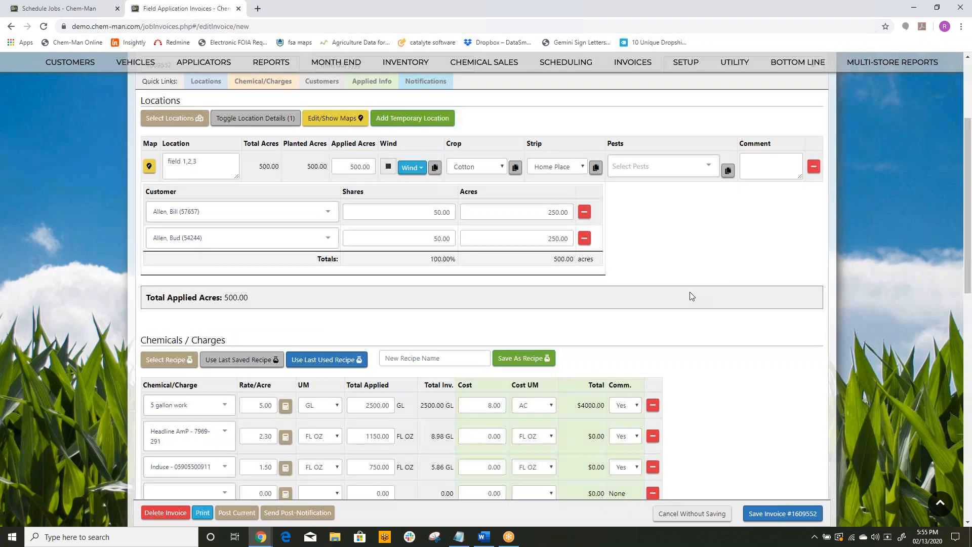
Step: Check the invoice's customer split and try to save the invoice
scroll(689, 291, "down", 3)
scroll(701, 394, "down", 2)
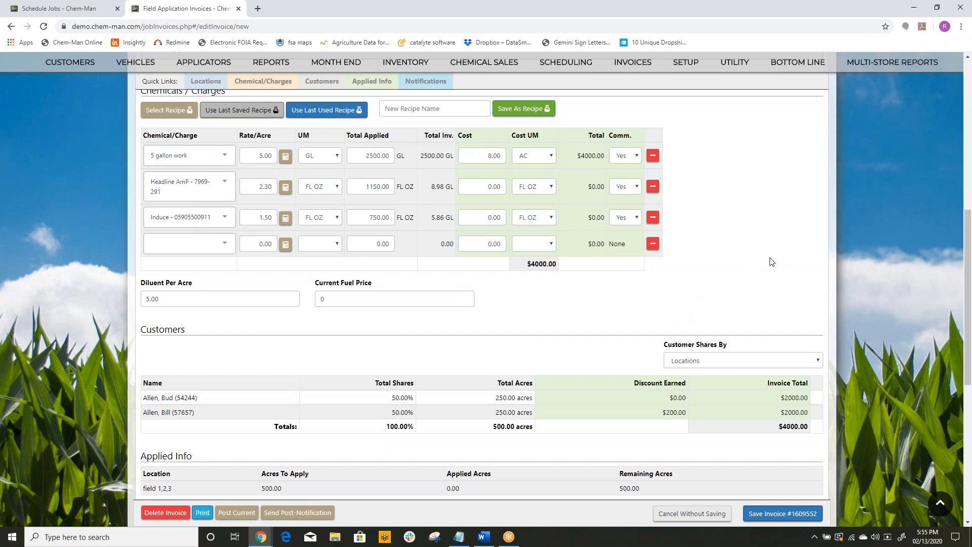
scroll(706, 283, "down", 1)
scroll(706, 284, "up", 7)
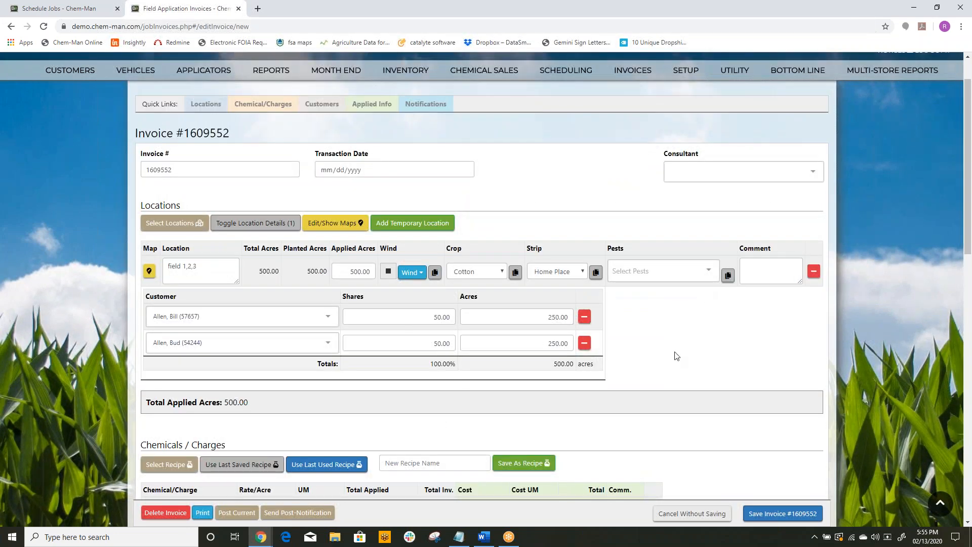
scroll(677, 355, "down", 5)
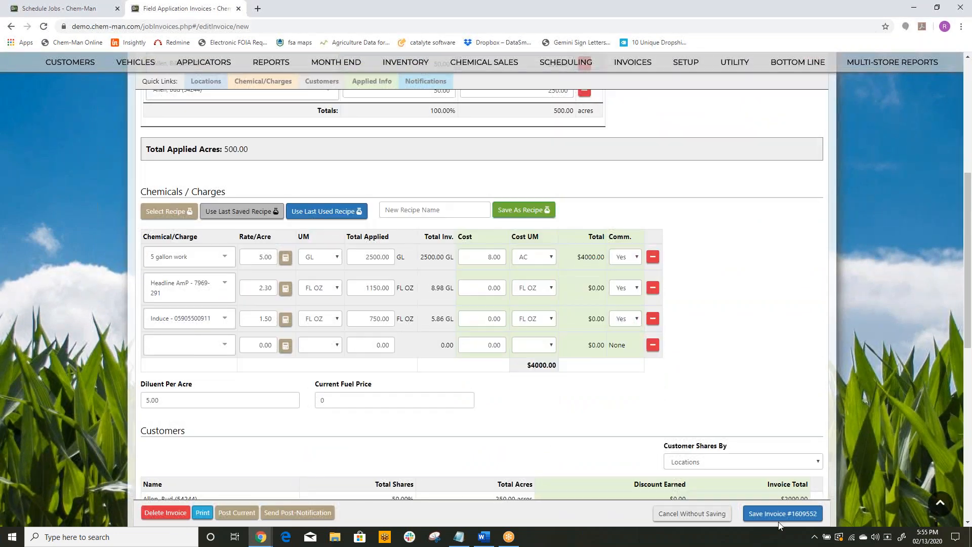
left_click(774, 514)
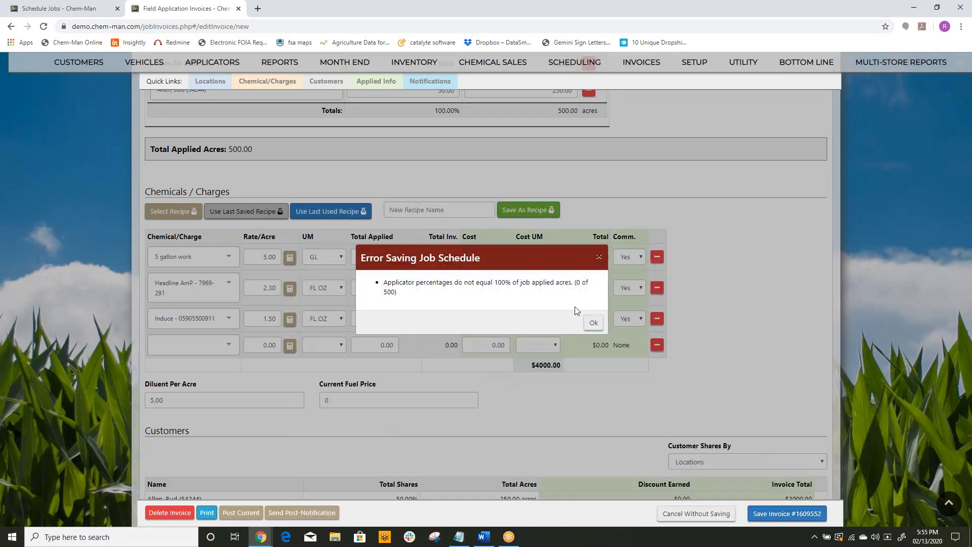
left_click(593, 323)
Step: Add an applied info entry to the invoice and choose the pilot of vehicle N12345 as applicator
scroll(576, 341, "up", 6)
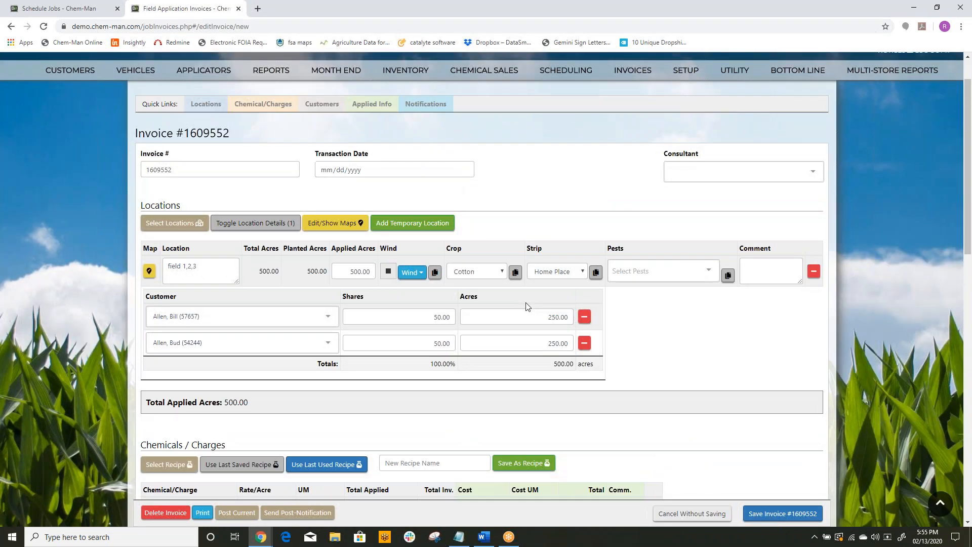
left_click(371, 155)
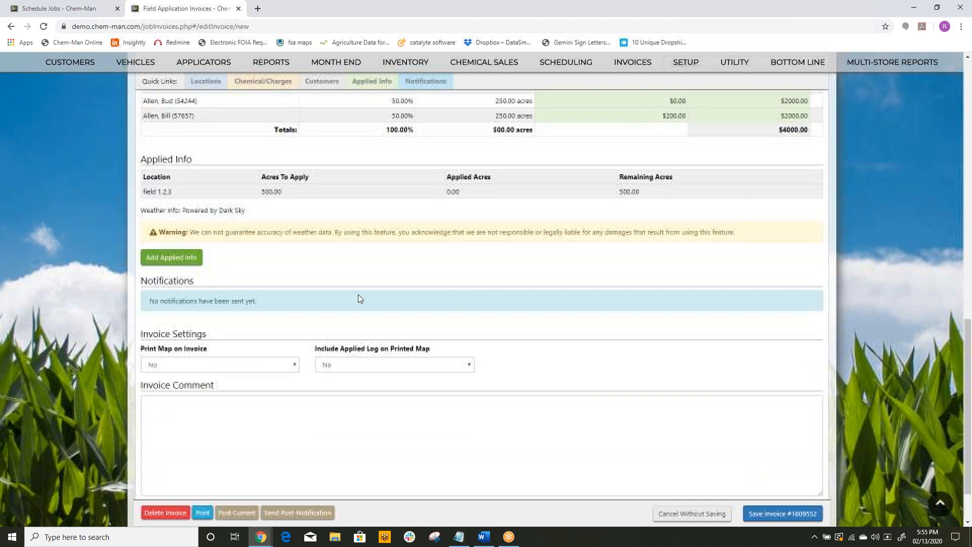
scroll(365, 325, "up", 3)
scroll(219, 271, "down", 3)
left_click(185, 259)
left_click(226, 317)
left_click(207, 330)
Step: Enter tach 2002, end tach 2003, 3 flights and 1 start in the invoice's applied info
left_click(459, 311)
type("2002")
key("Tab")
type("2003")
key("Tab")
type("3")
key("Tab")
type("1")
Step: Stamp the applied info's start and end times with the current time and try to fetch the weather
left_click(163, 445)
left_click(163, 473)
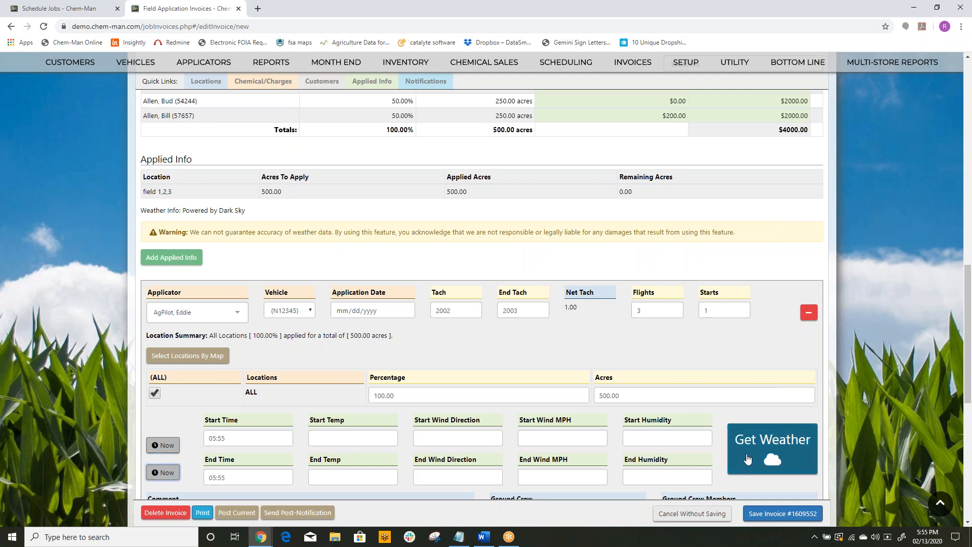
left_click(750, 450)
left_click(592, 319)
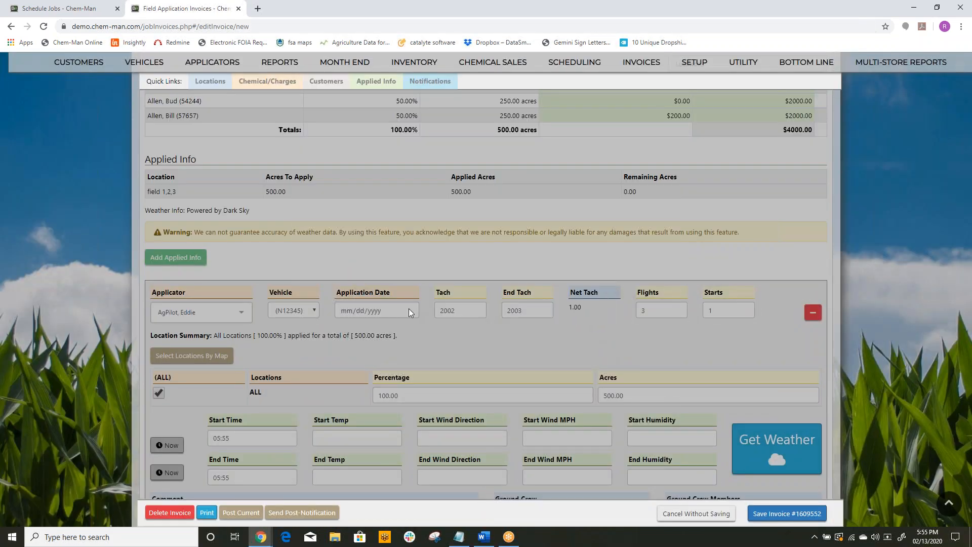
Step: Set the application date to 02/13/2020 and fetch the weather for the applied info entry
left_click(405, 310)
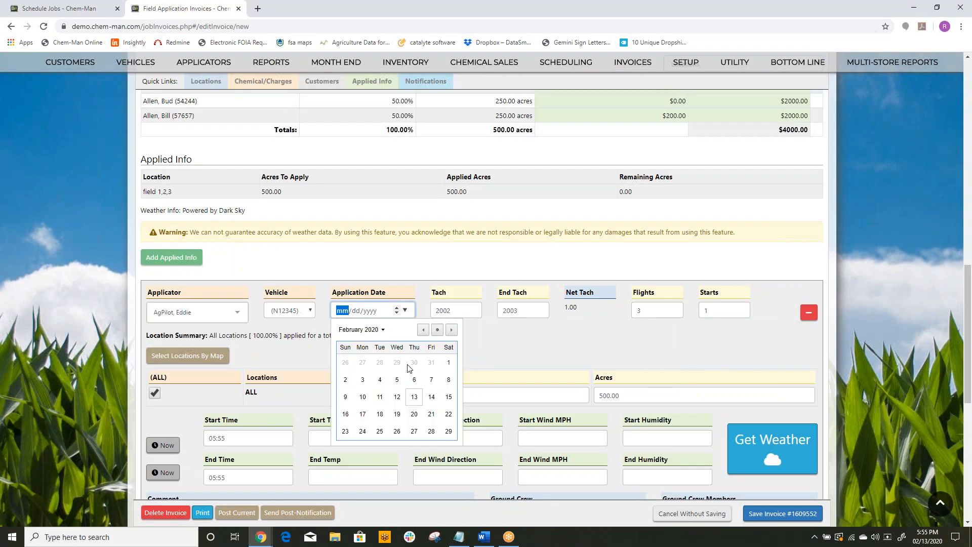
left_click(414, 397)
left_click(740, 429)
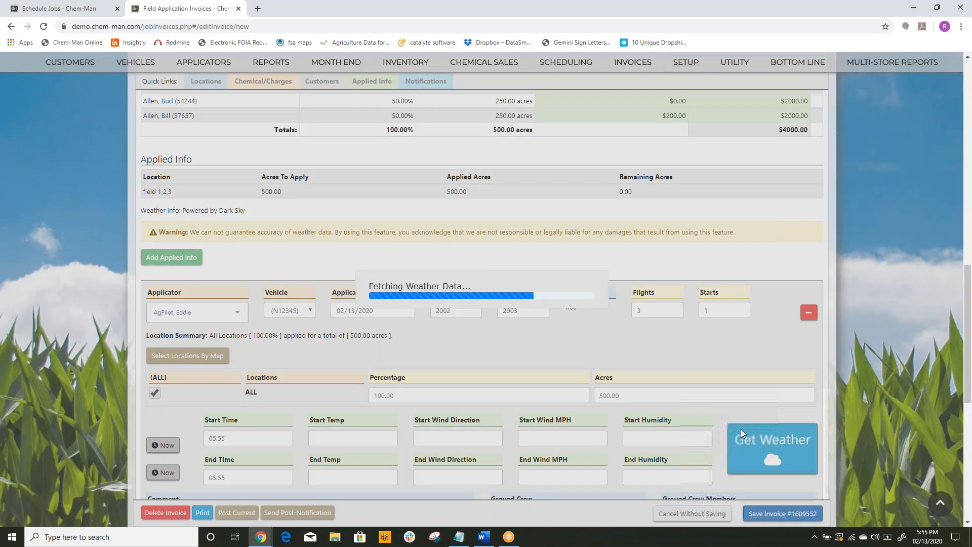
Step: Save the new invoice
scroll(637, 368, "down", 3)
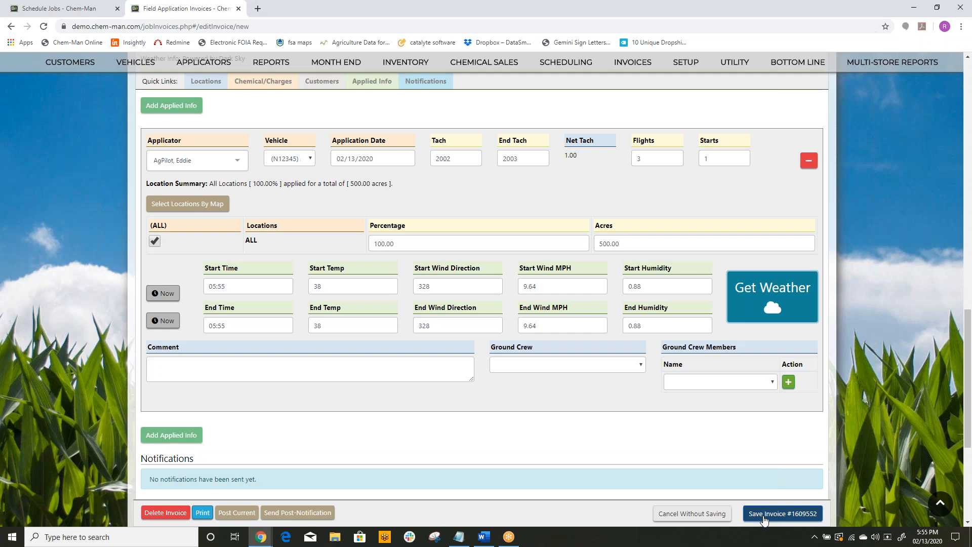
left_click(764, 514)
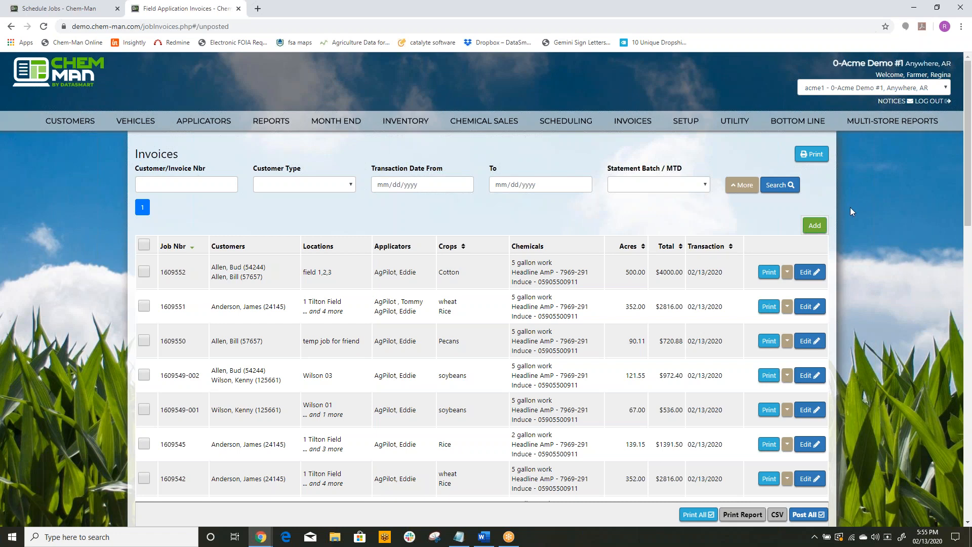
mouse_move(96, 121)
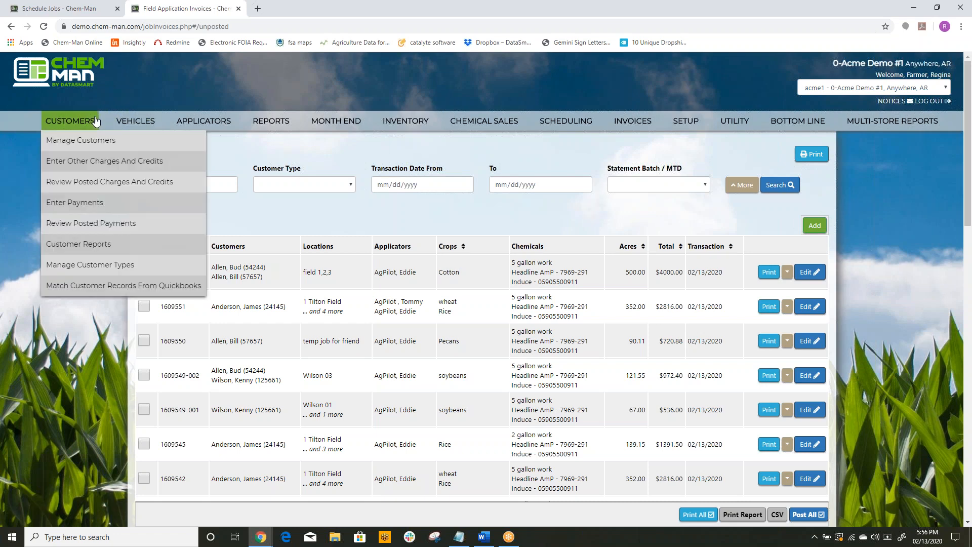